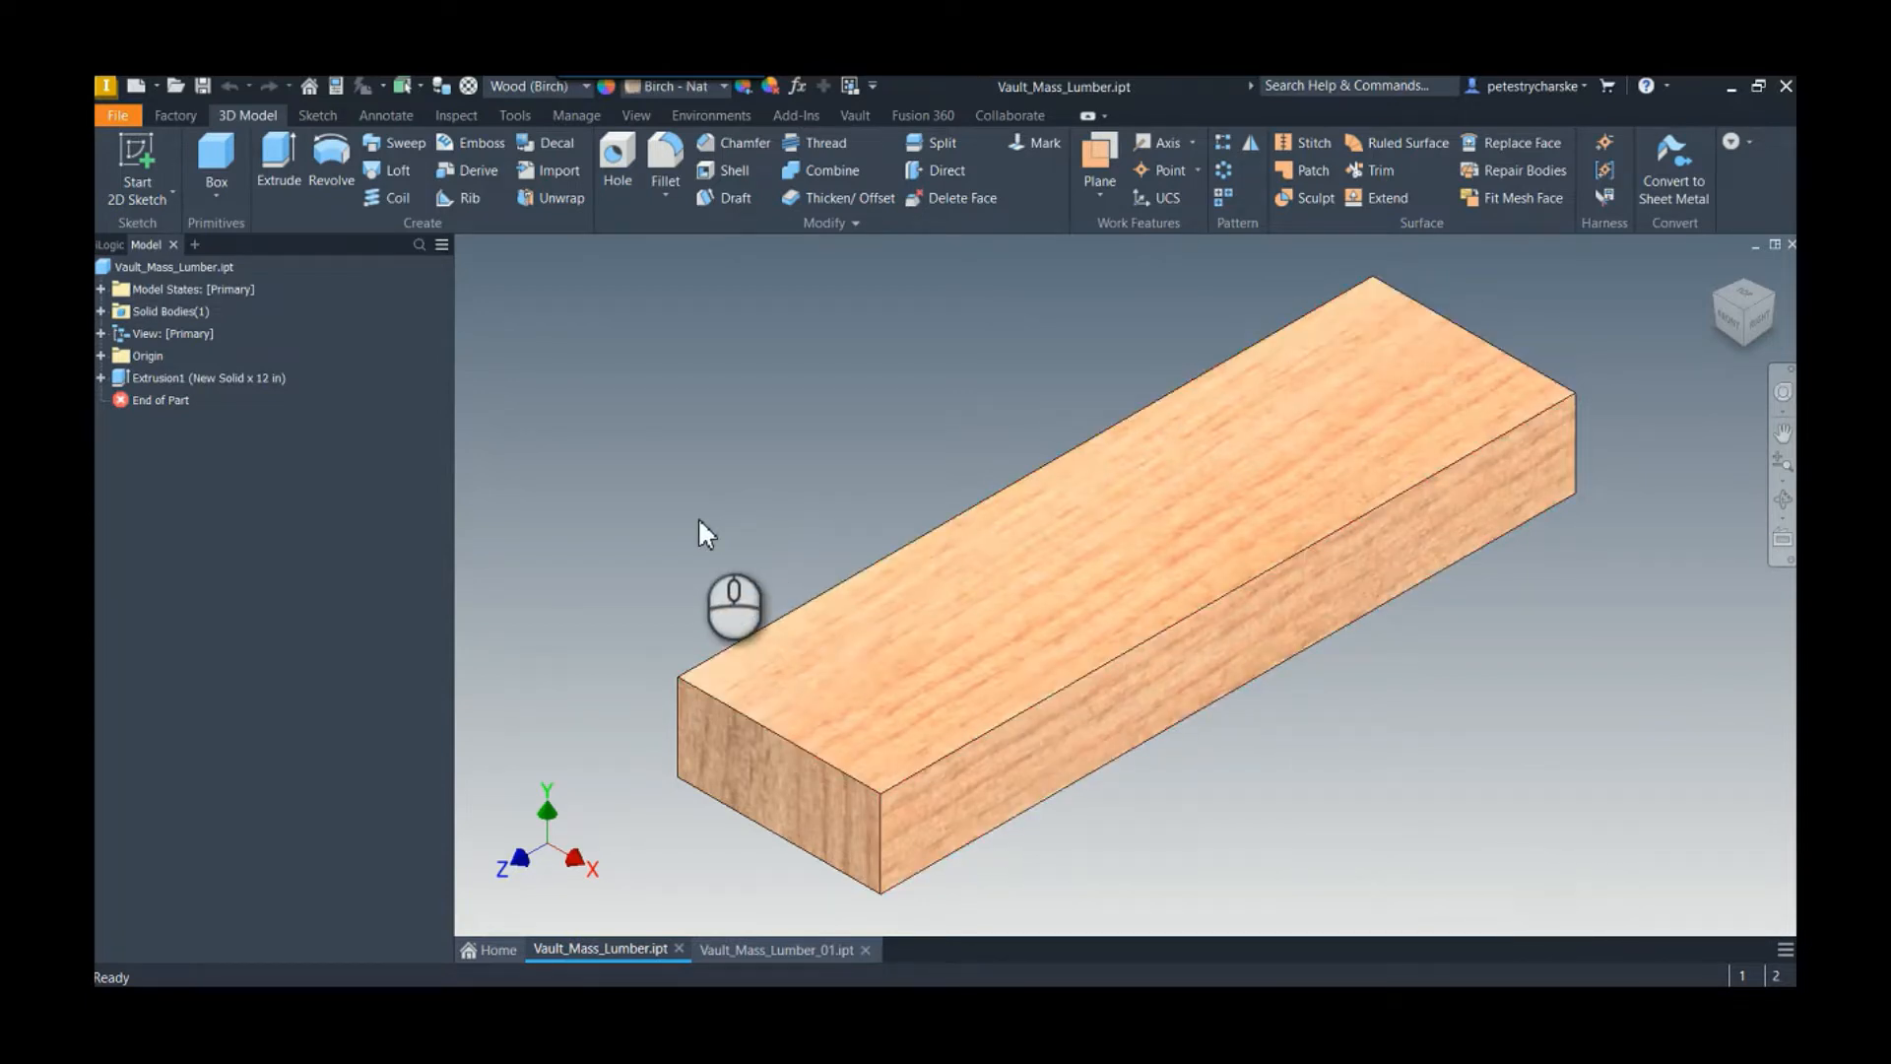
Step: Add a custom text iProperty named Vault_Mass, with no value, to the Vault_Mass_Lumber part
{"action": "right_click", "coordinate": [153, 268]}
{"action": "left_click", "coordinate": [207, 592]}
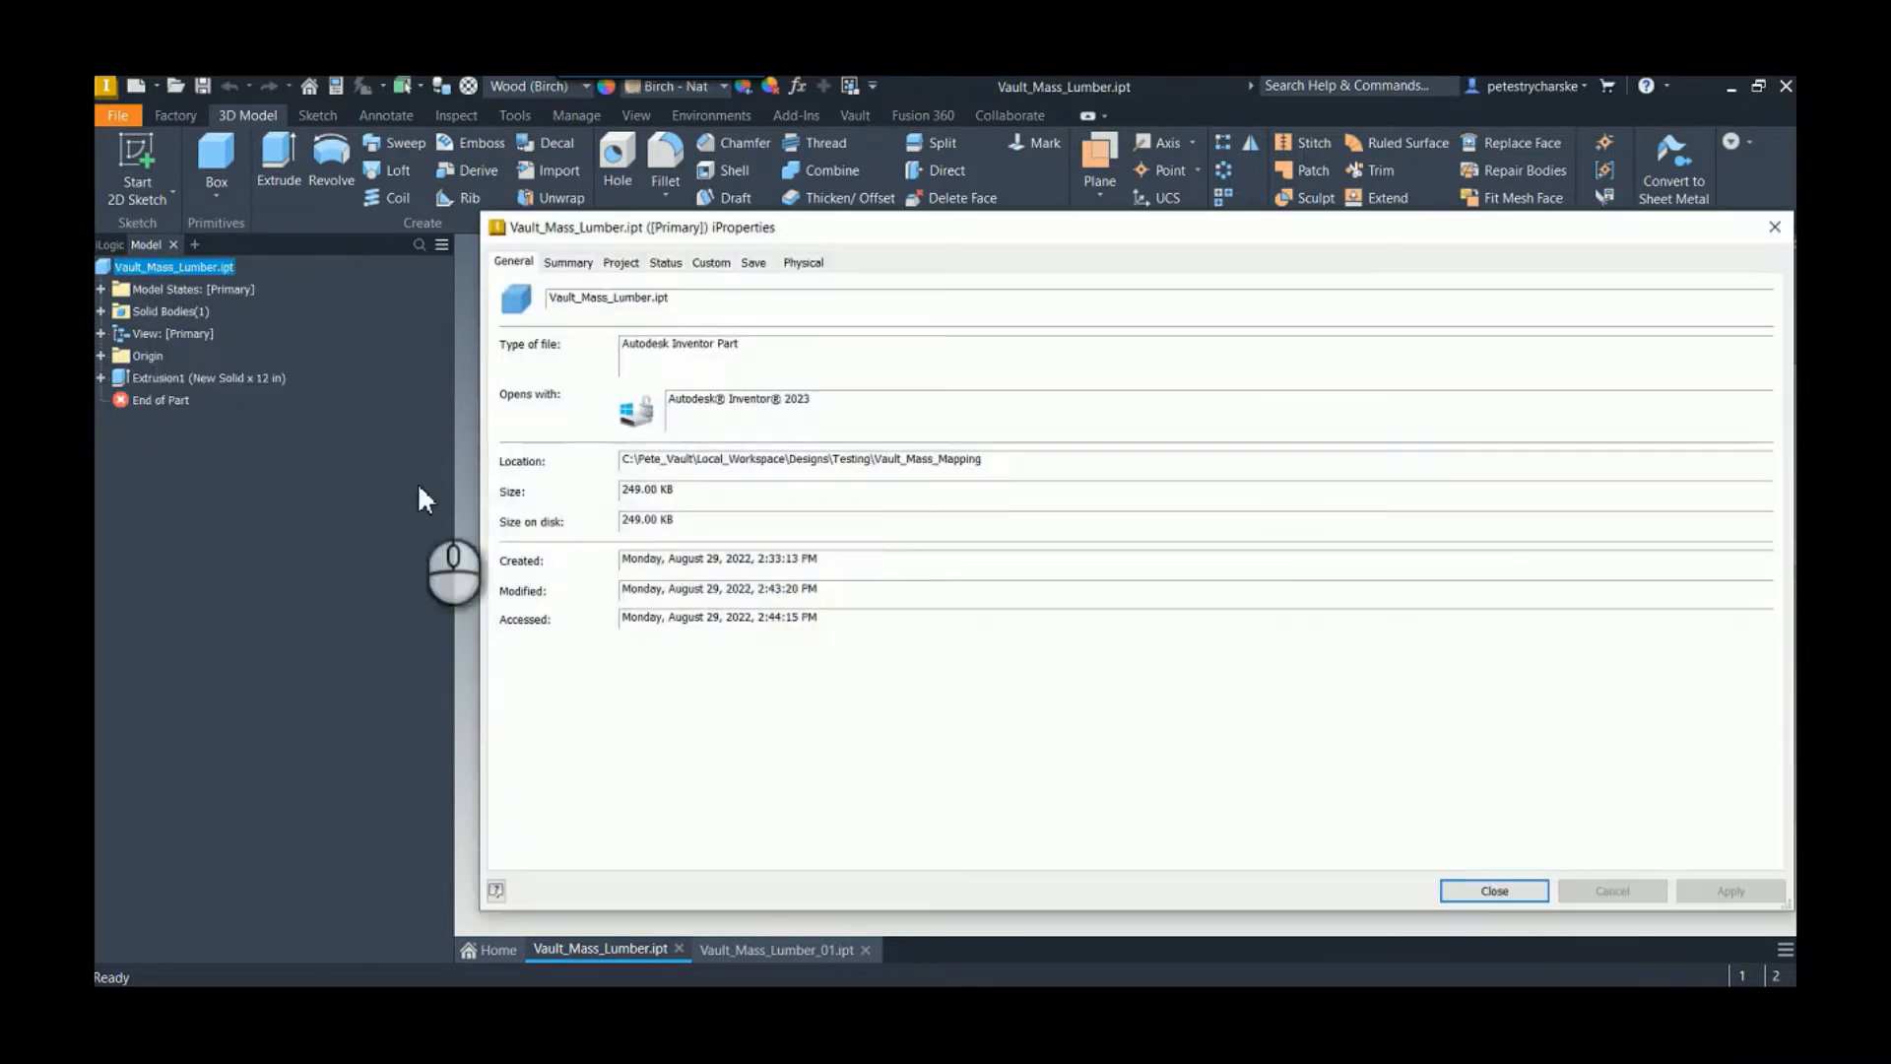
{"action": "left_click", "coordinate": [803, 262]}
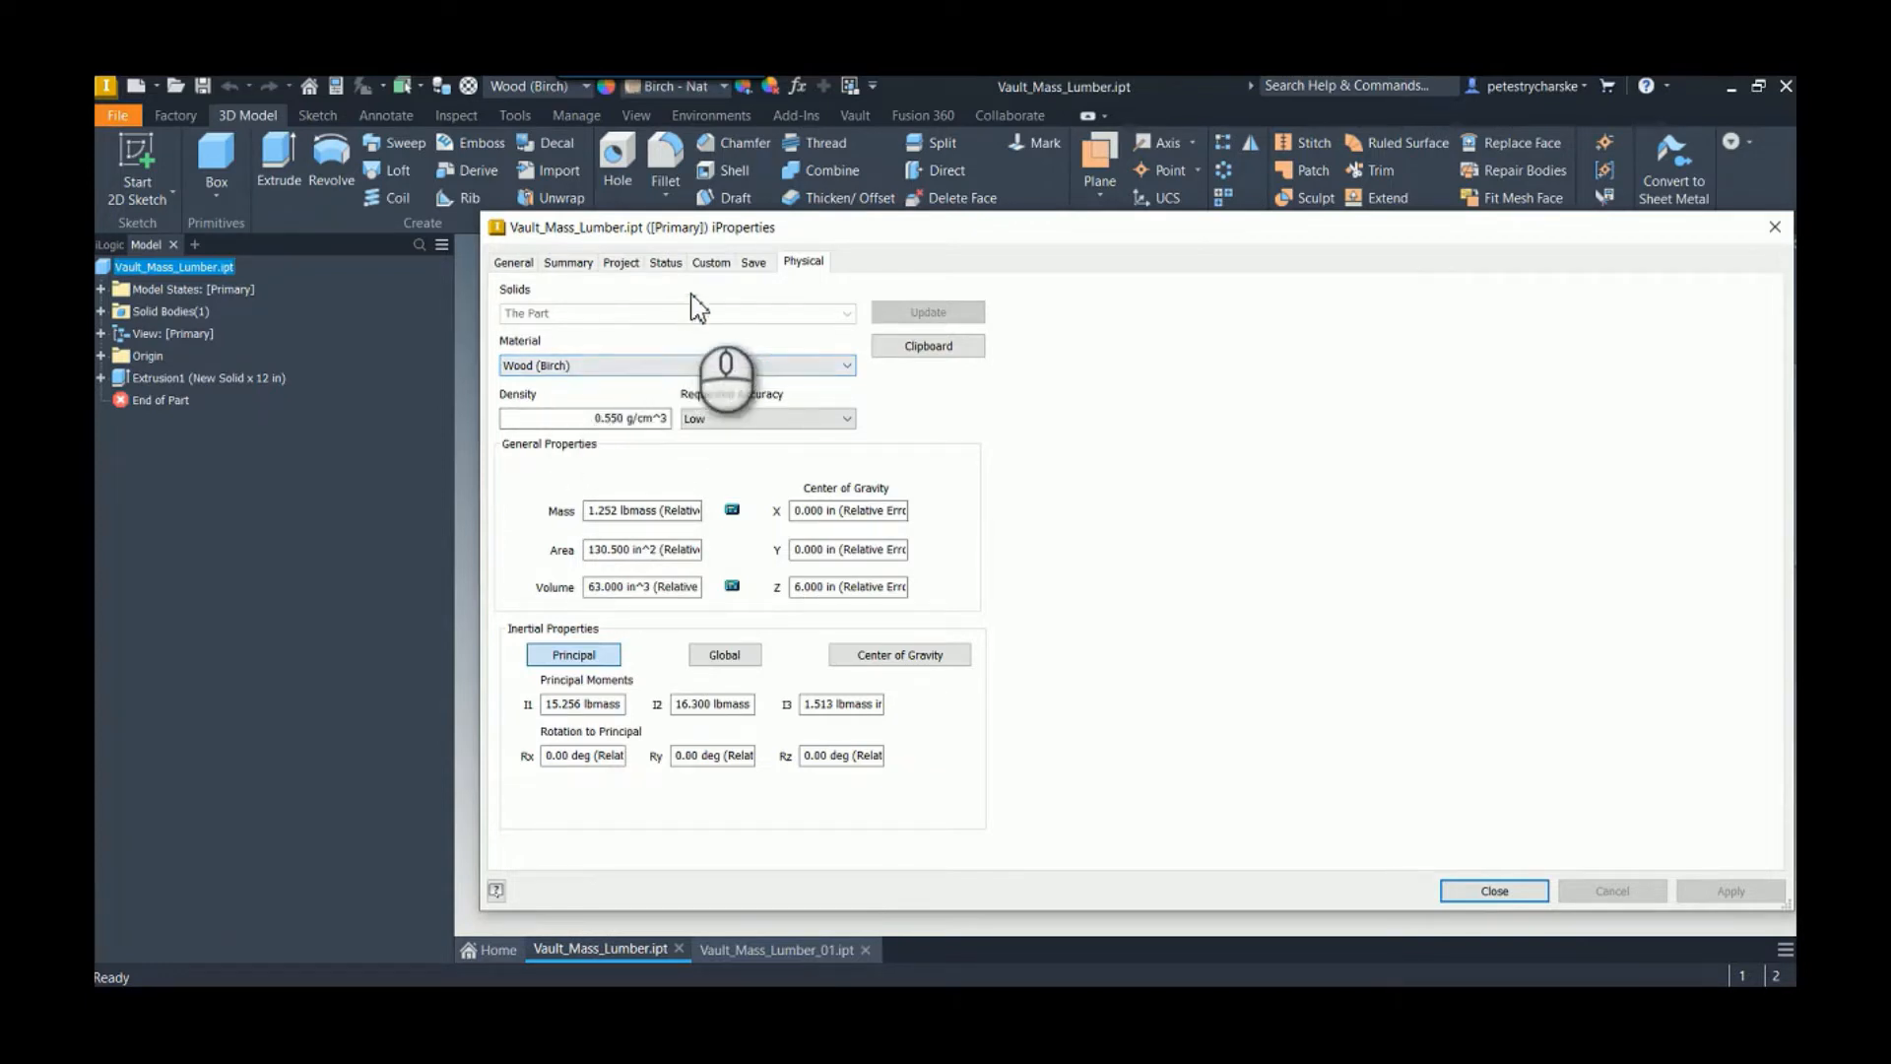
{"action": "left_click", "coordinate": [709, 263]}
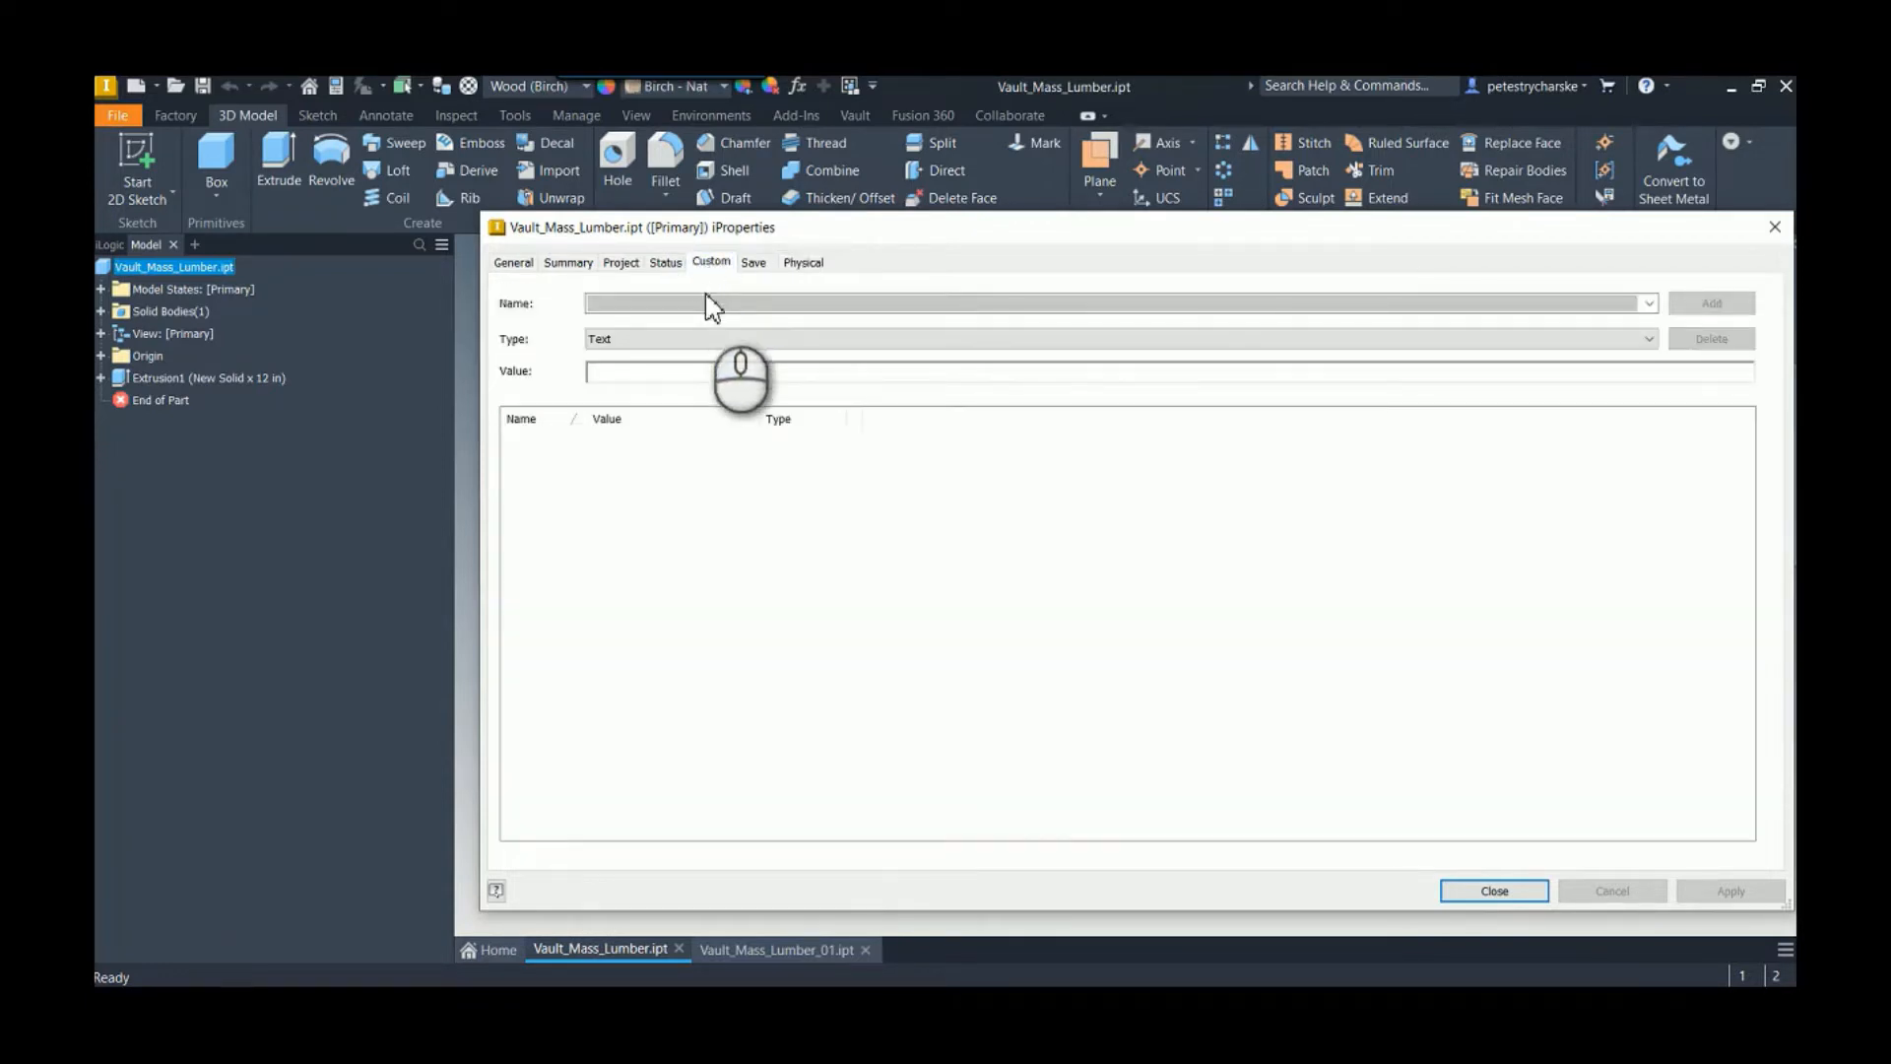
{"action": "left_click", "coordinate": [715, 304]}
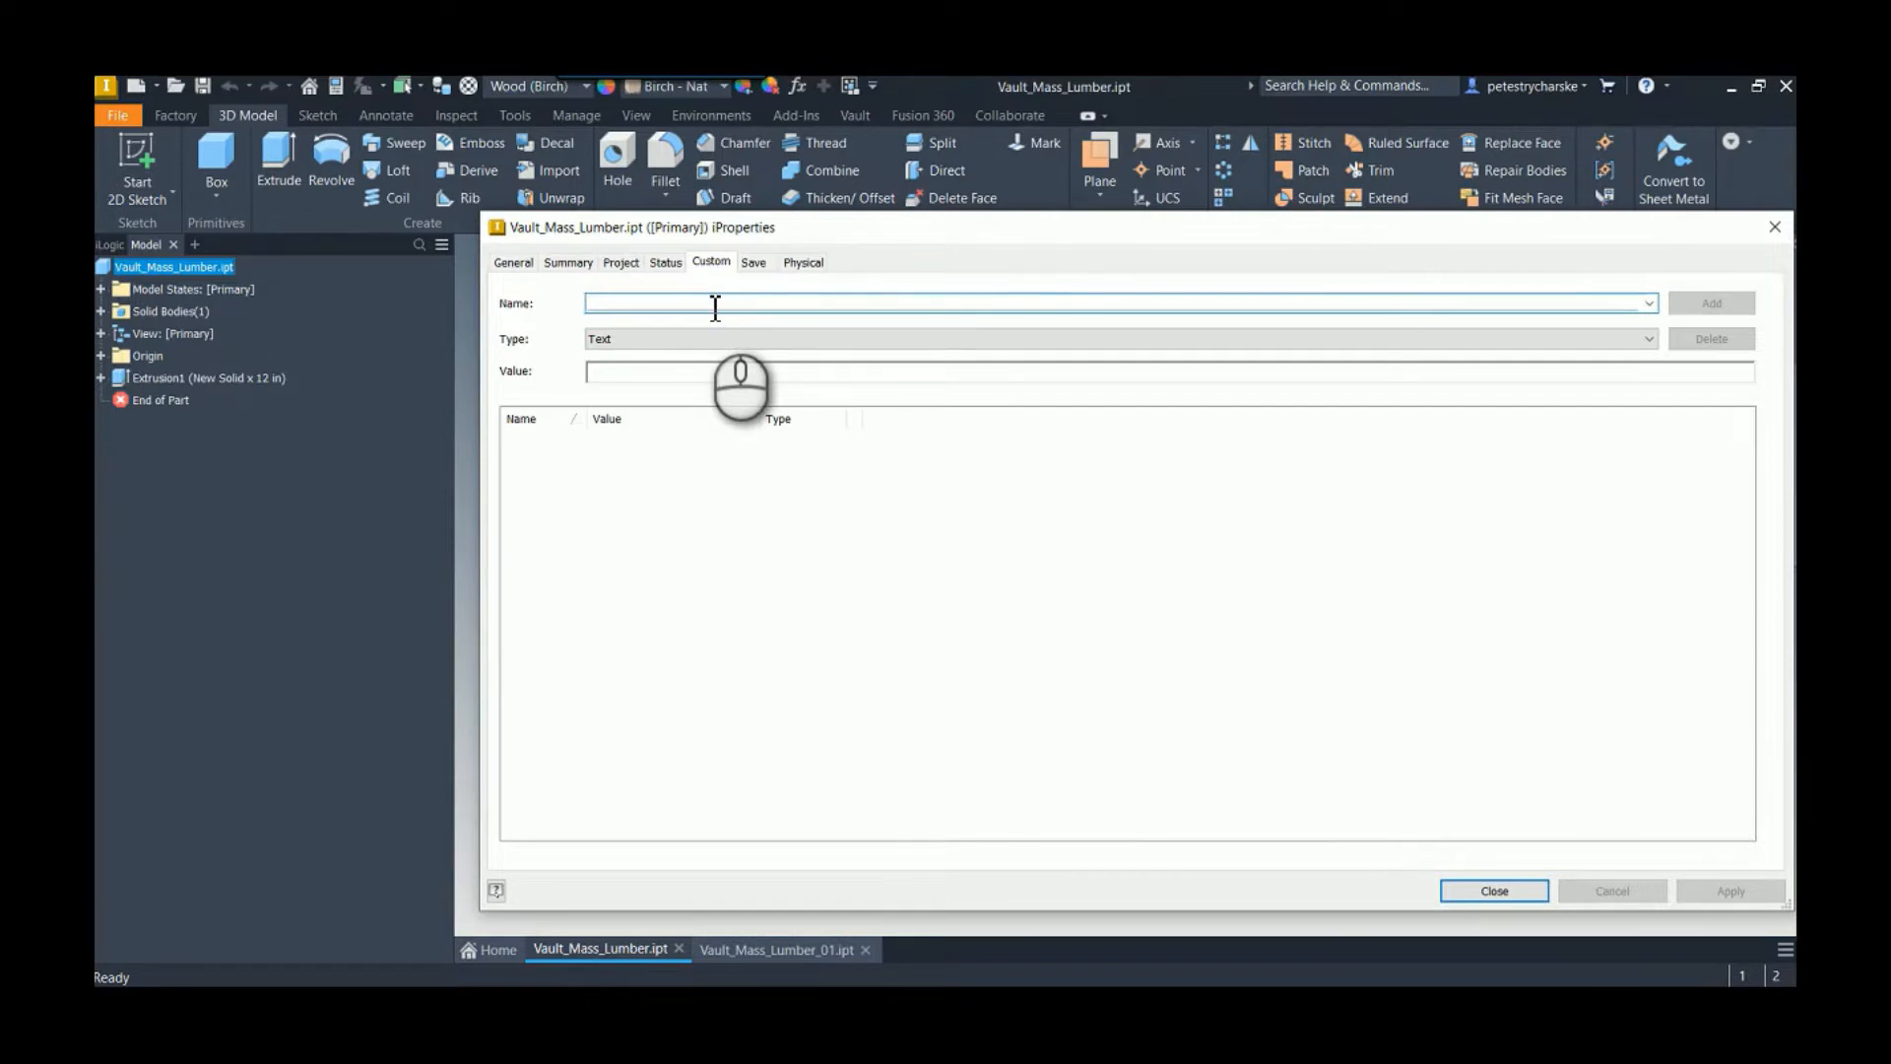
{"action": "type", "text": "Vault_Mass"}
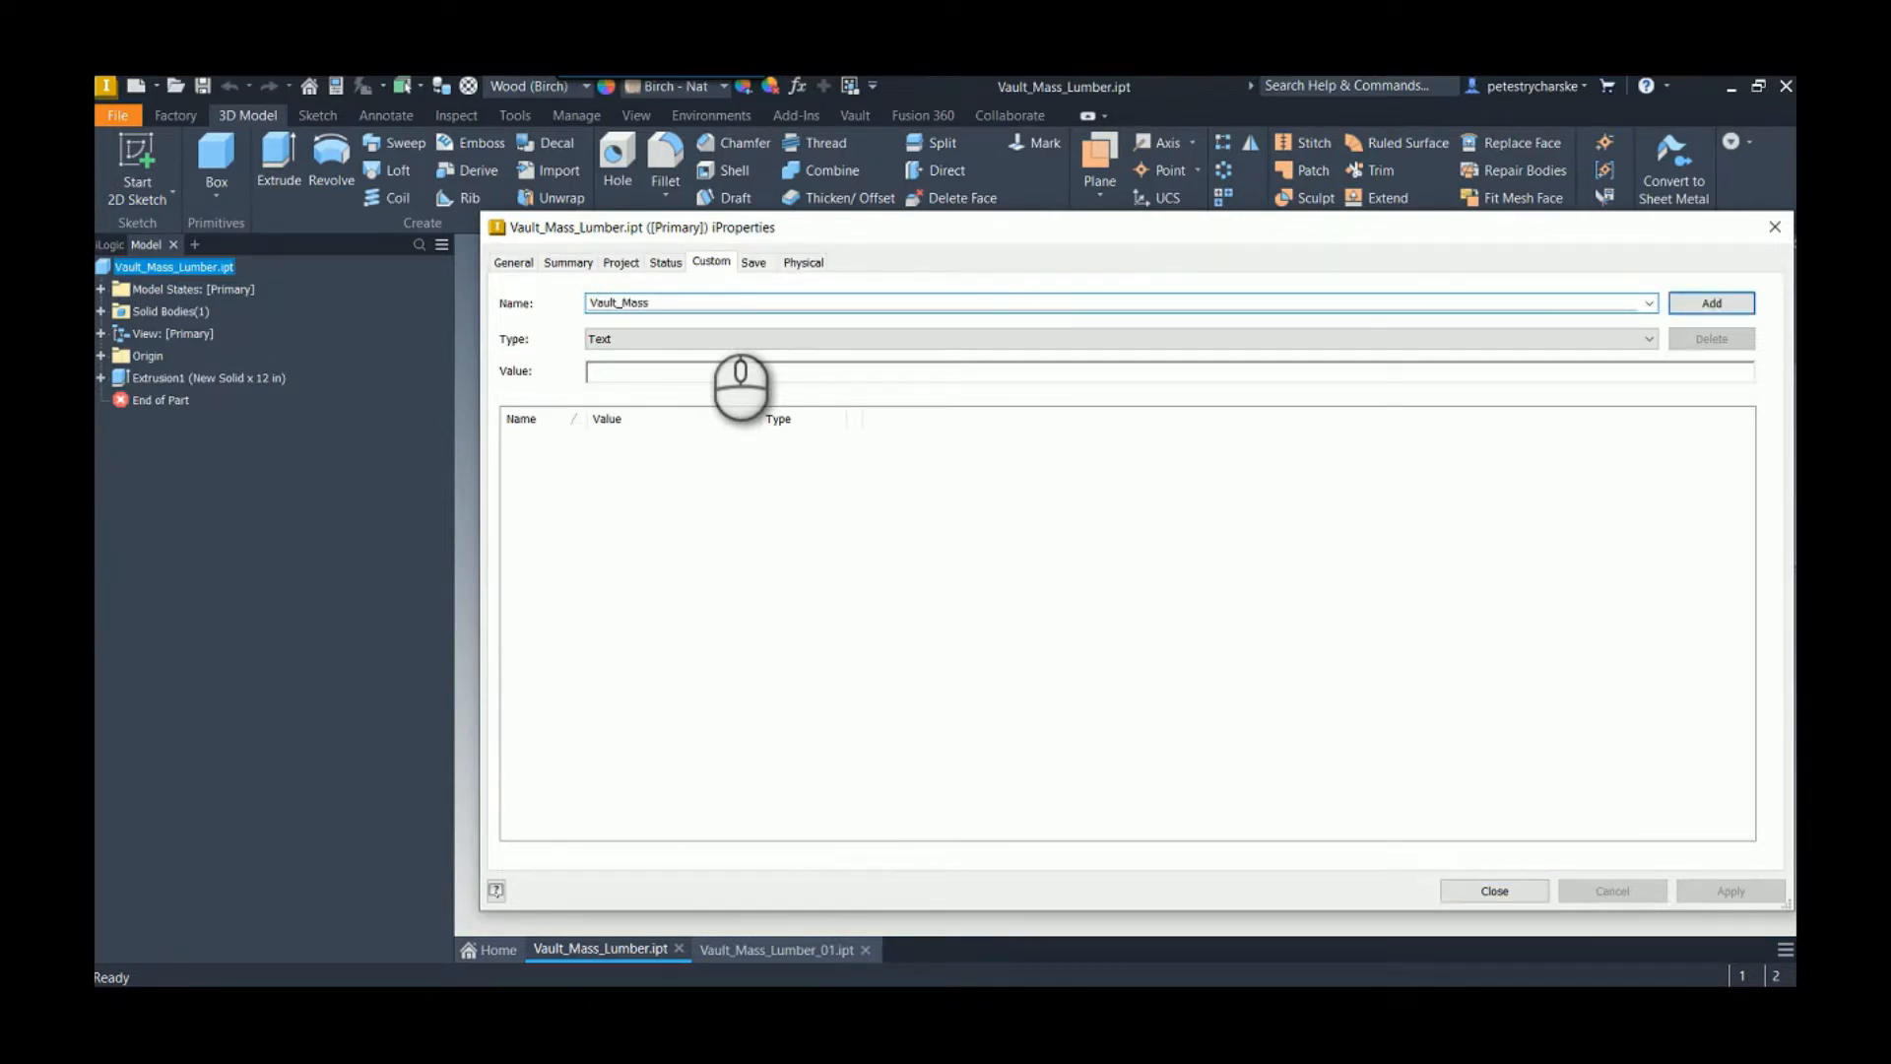
{"action": "left_click", "coordinate": [1712, 302]}
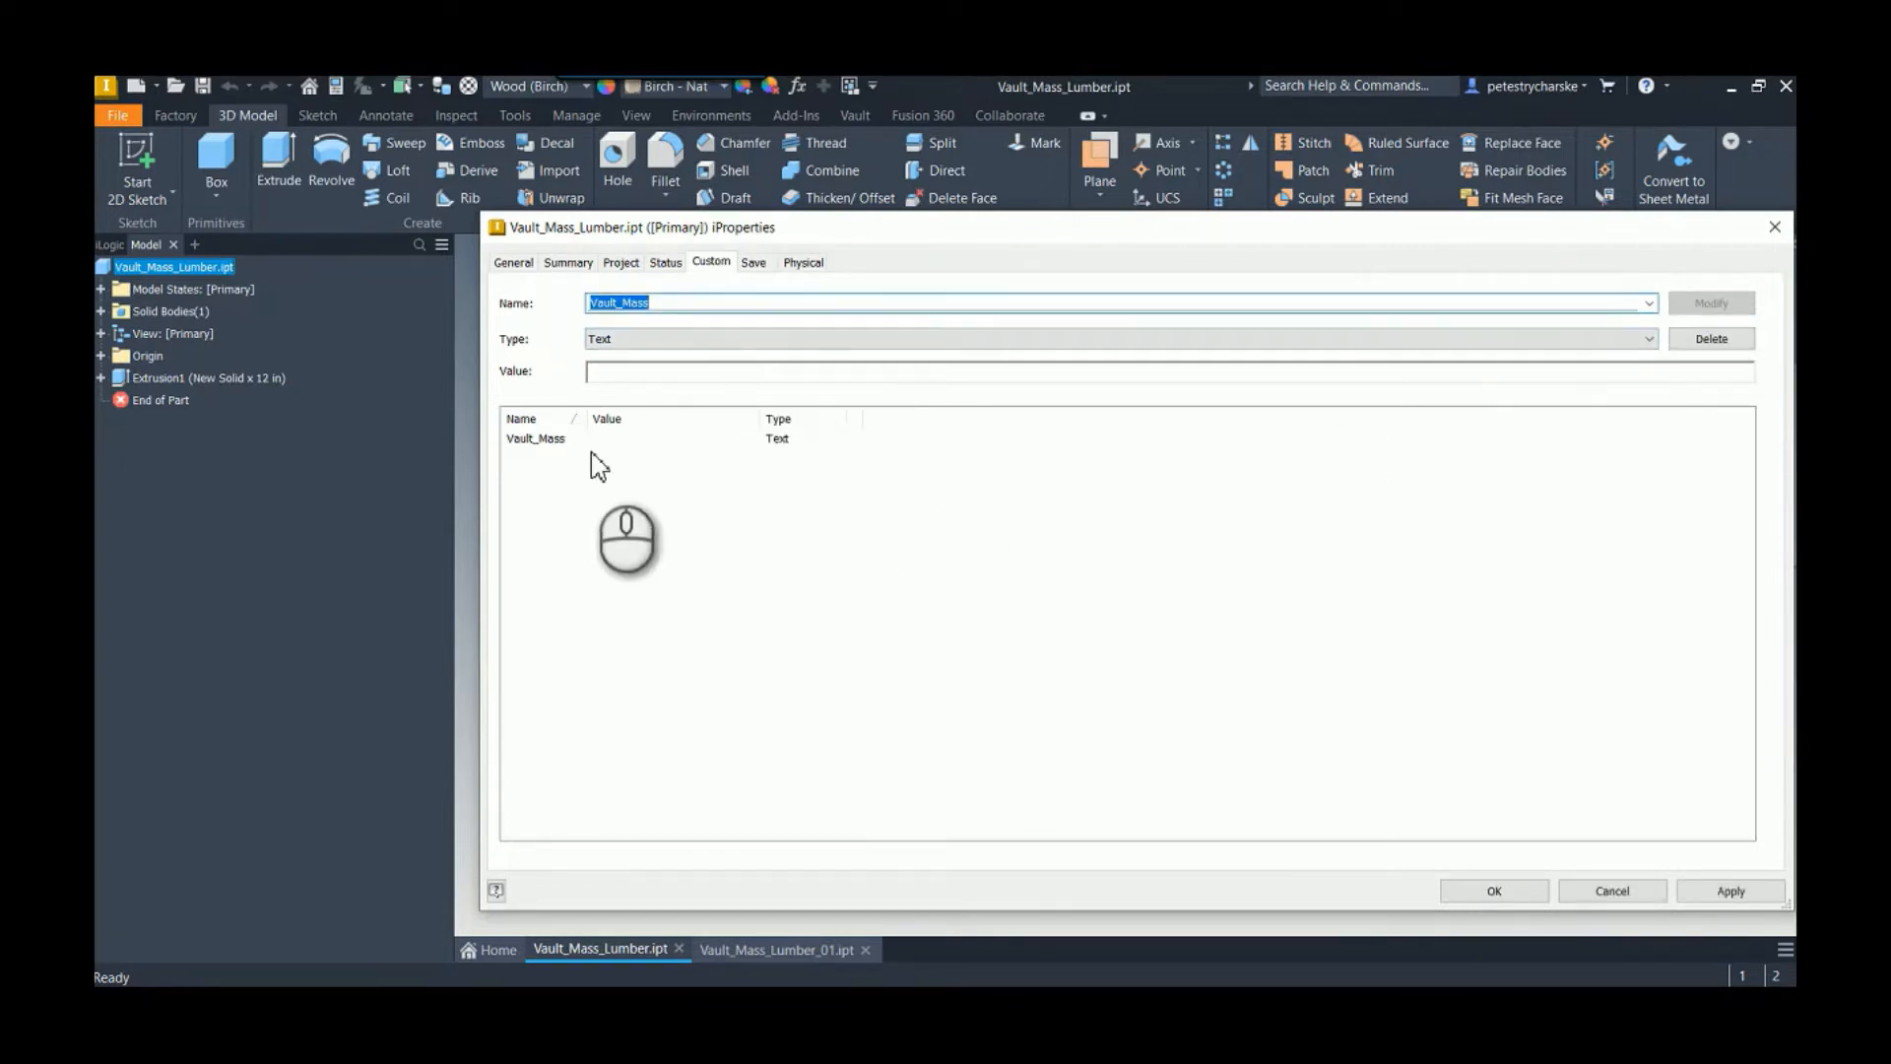
{"action": "left_click", "coordinate": [1477, 892]}
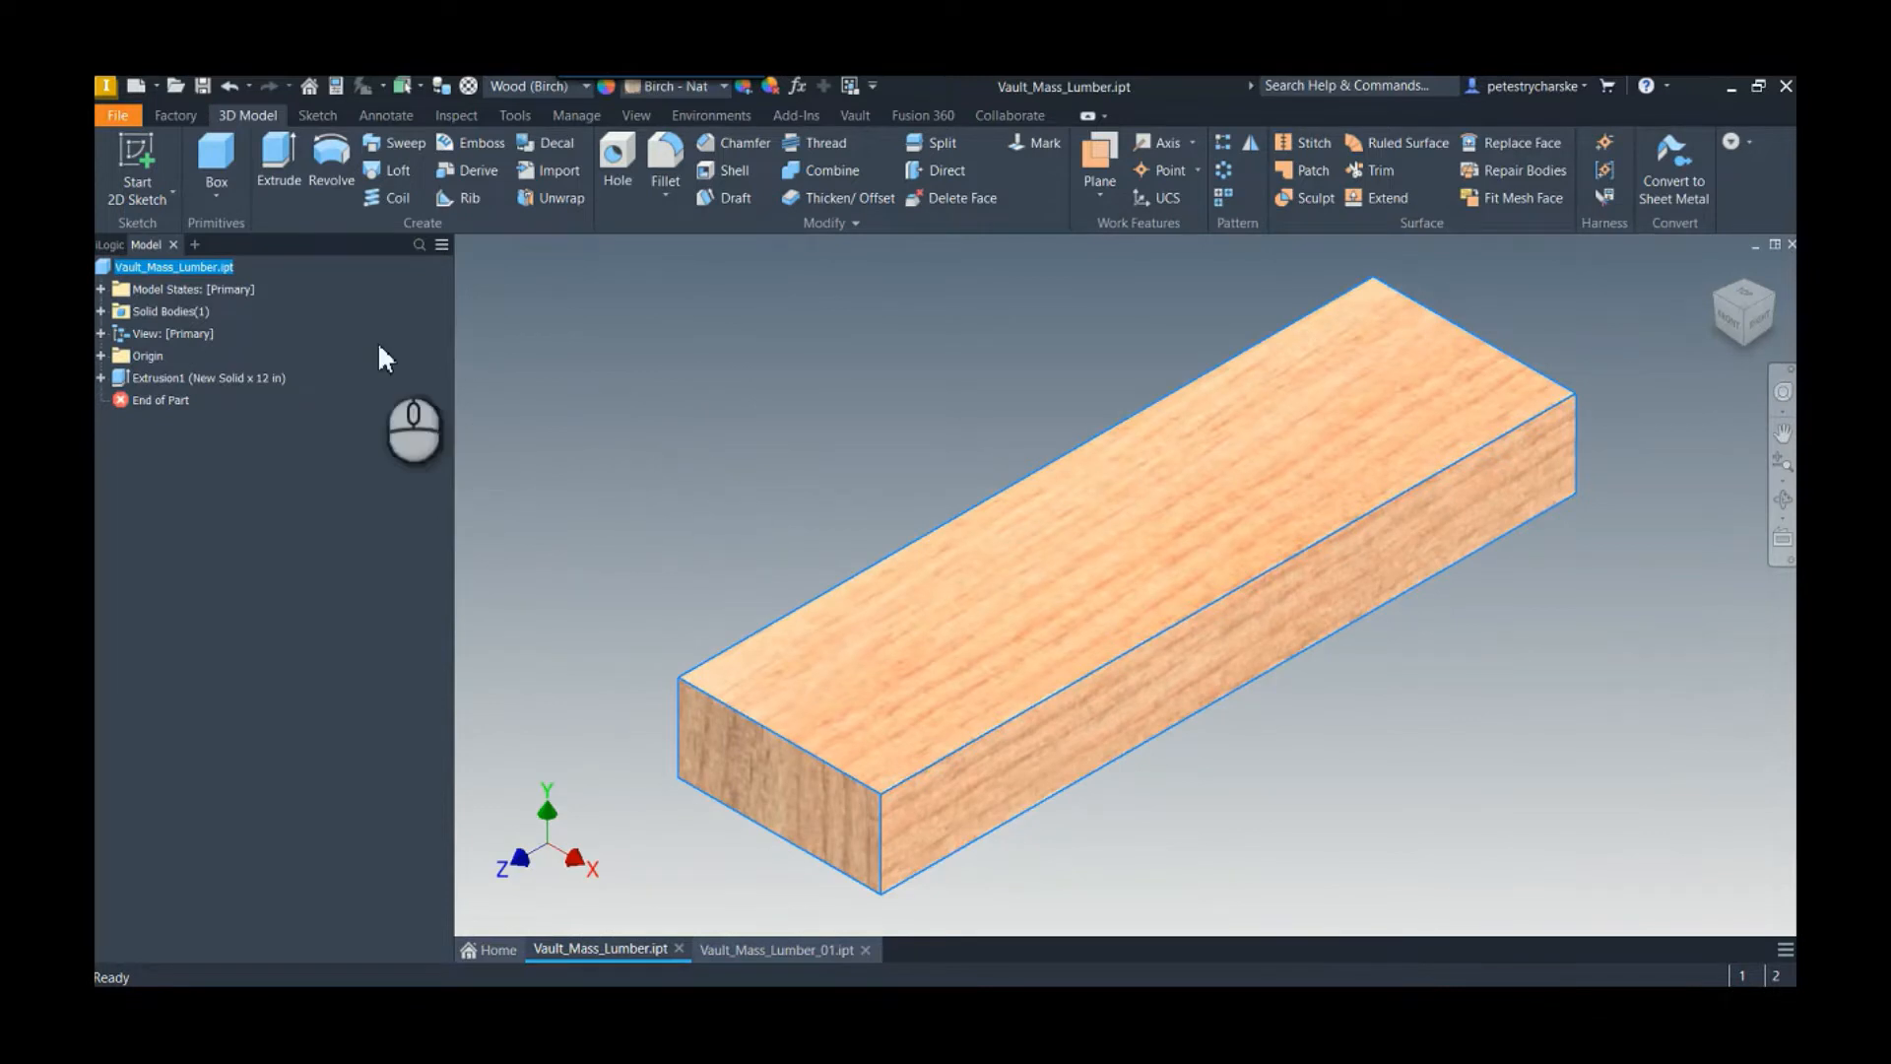
Step: Create an iLogic rule named Mass_Custom_iProperty in the lumber part
{"action": "left_click", "coordinate": [110, 246]}
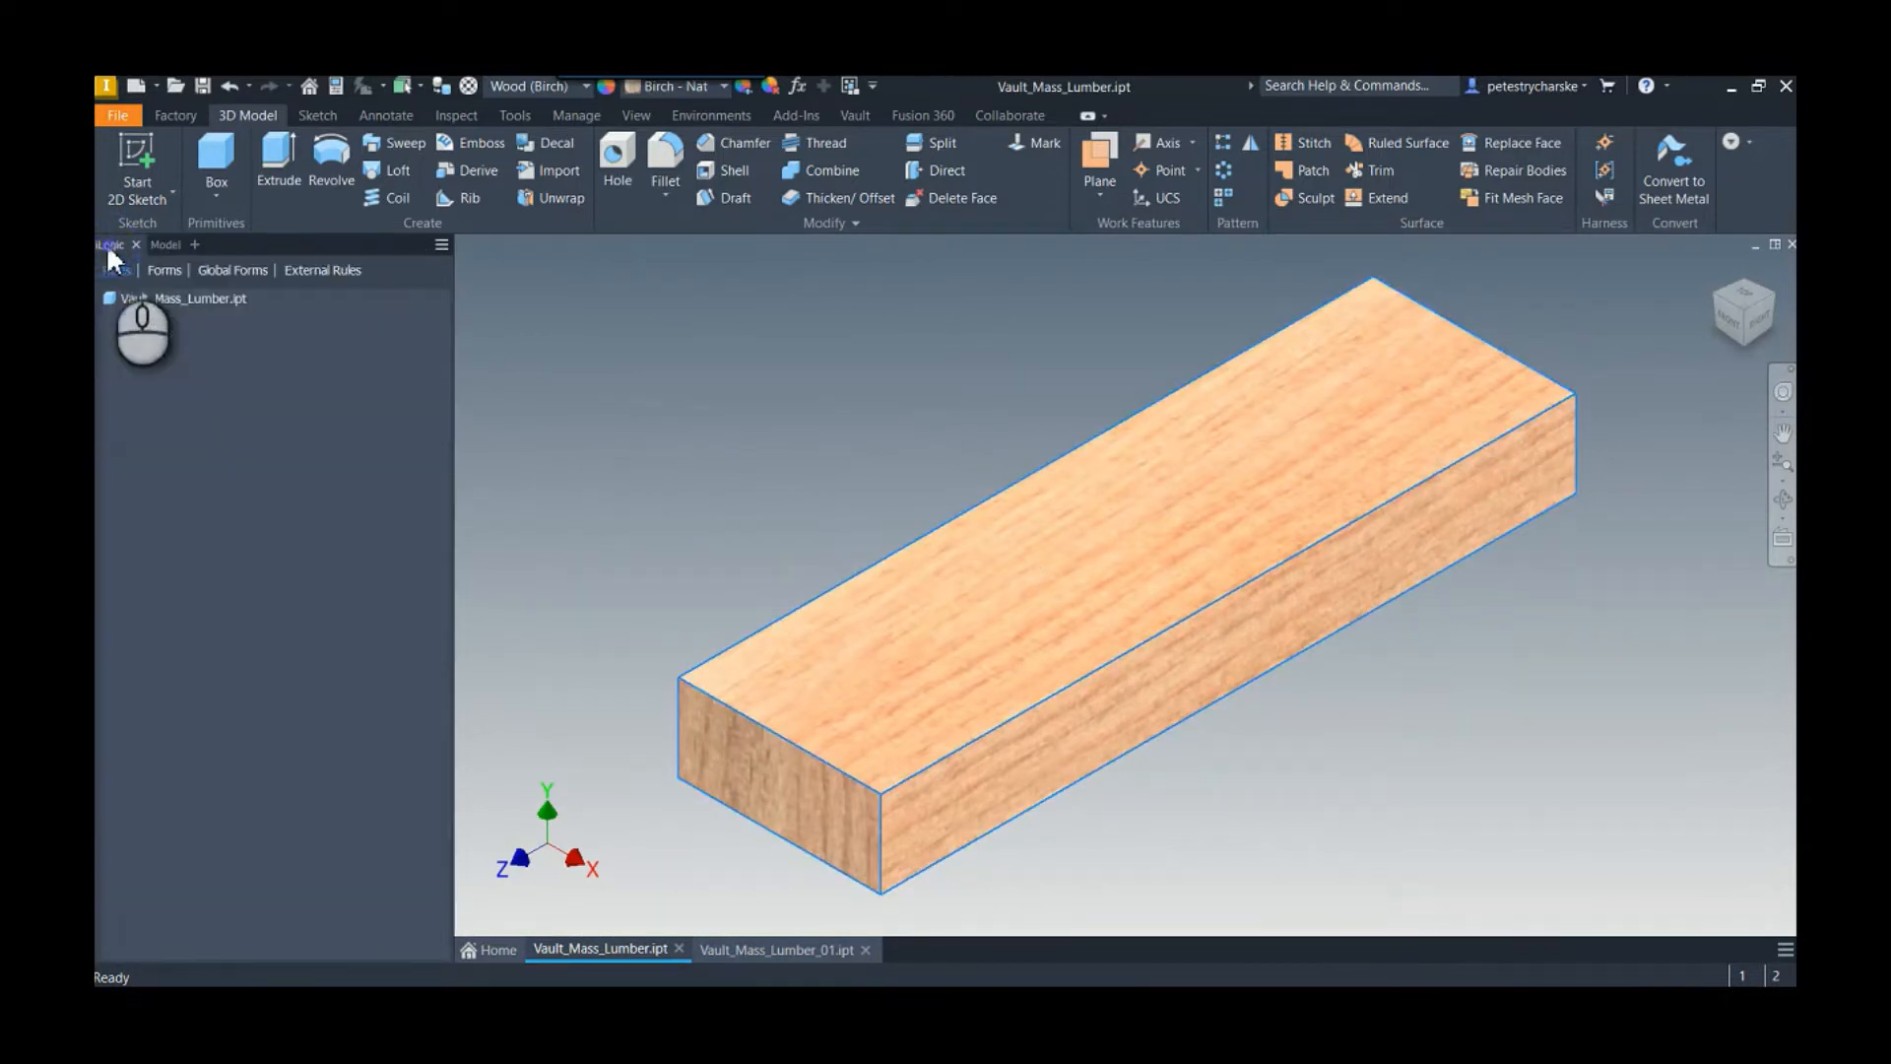
{"action": "right_click", "coordinate": [199, 327]}
{"action": "left_click", "coordinate": [254, 338]}
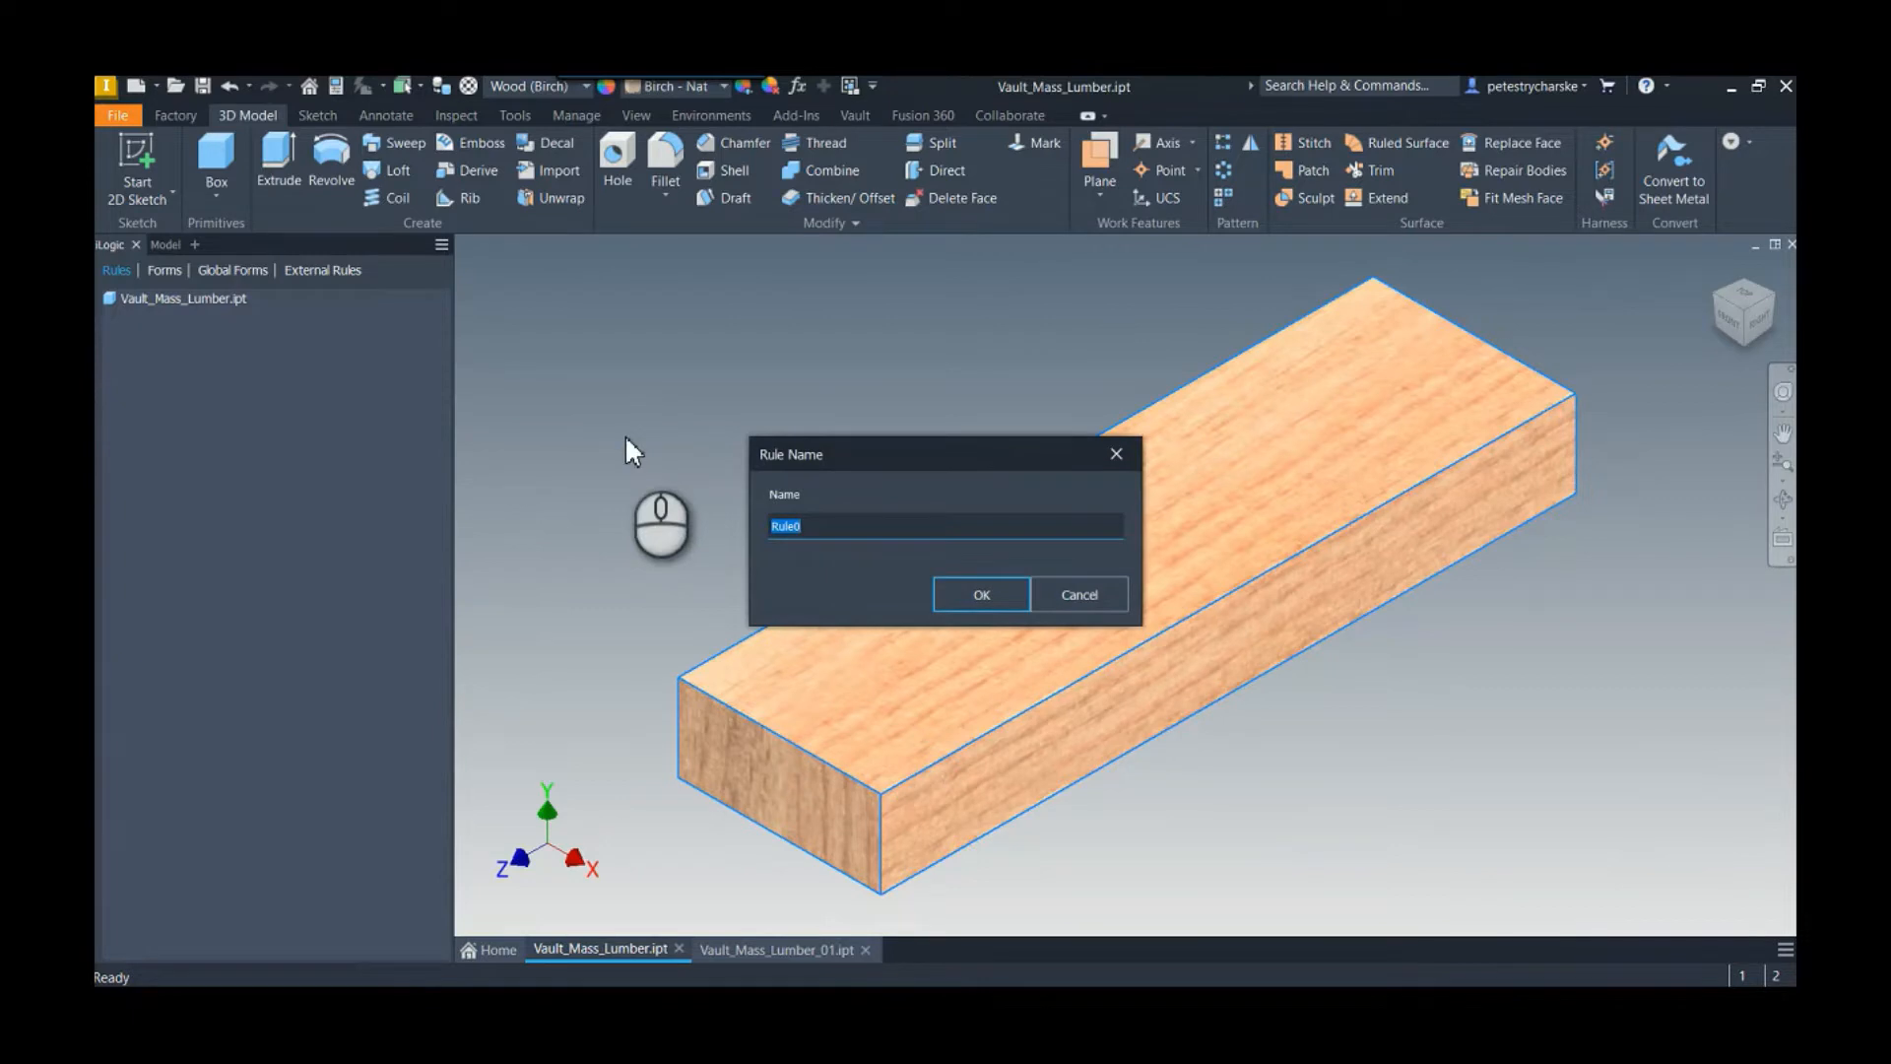
{"action": "type", "text": "Mass_Custom_iProperty"}
{"action": "key", "text": "Return"}
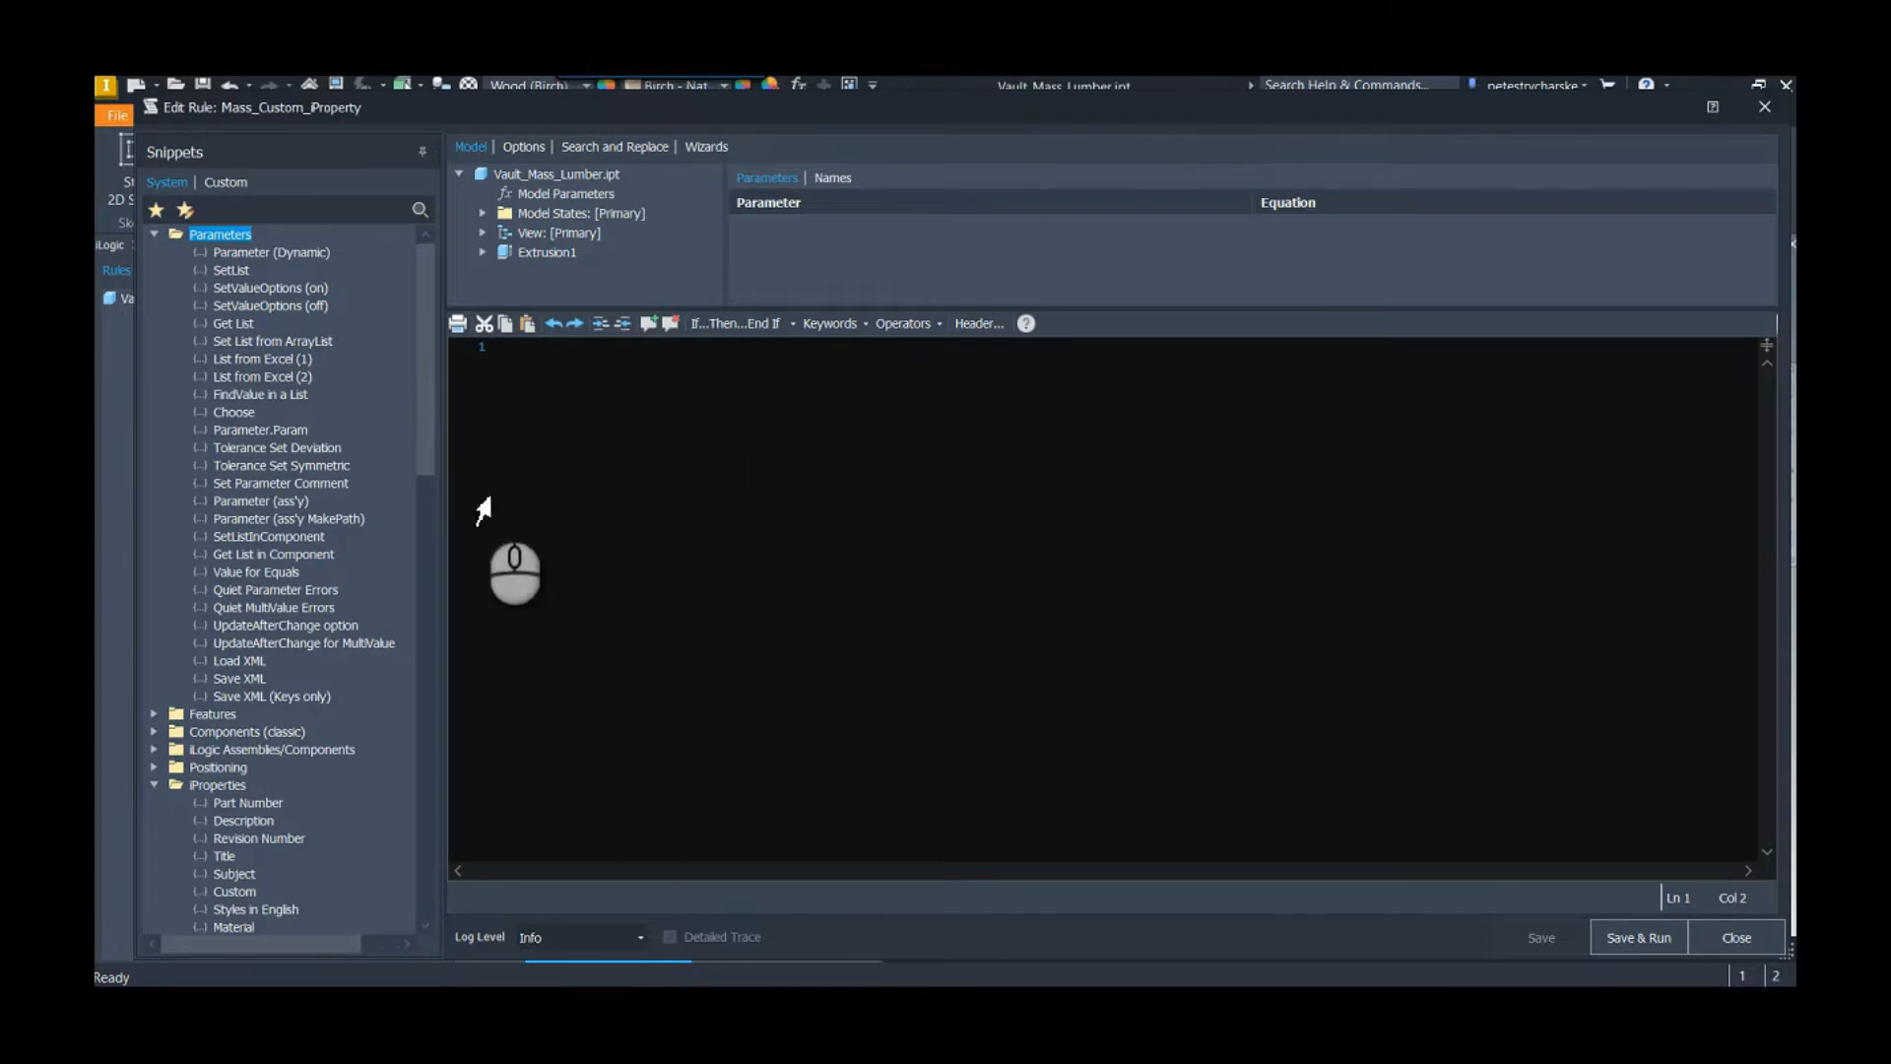
Step: Insert the custom iProperty snippet into the rule and set its property name to Vault_Mass
{"action": "scroll", "coordinate": [240, 819], "scroll_direction": "down", "scroll_amount": 2}
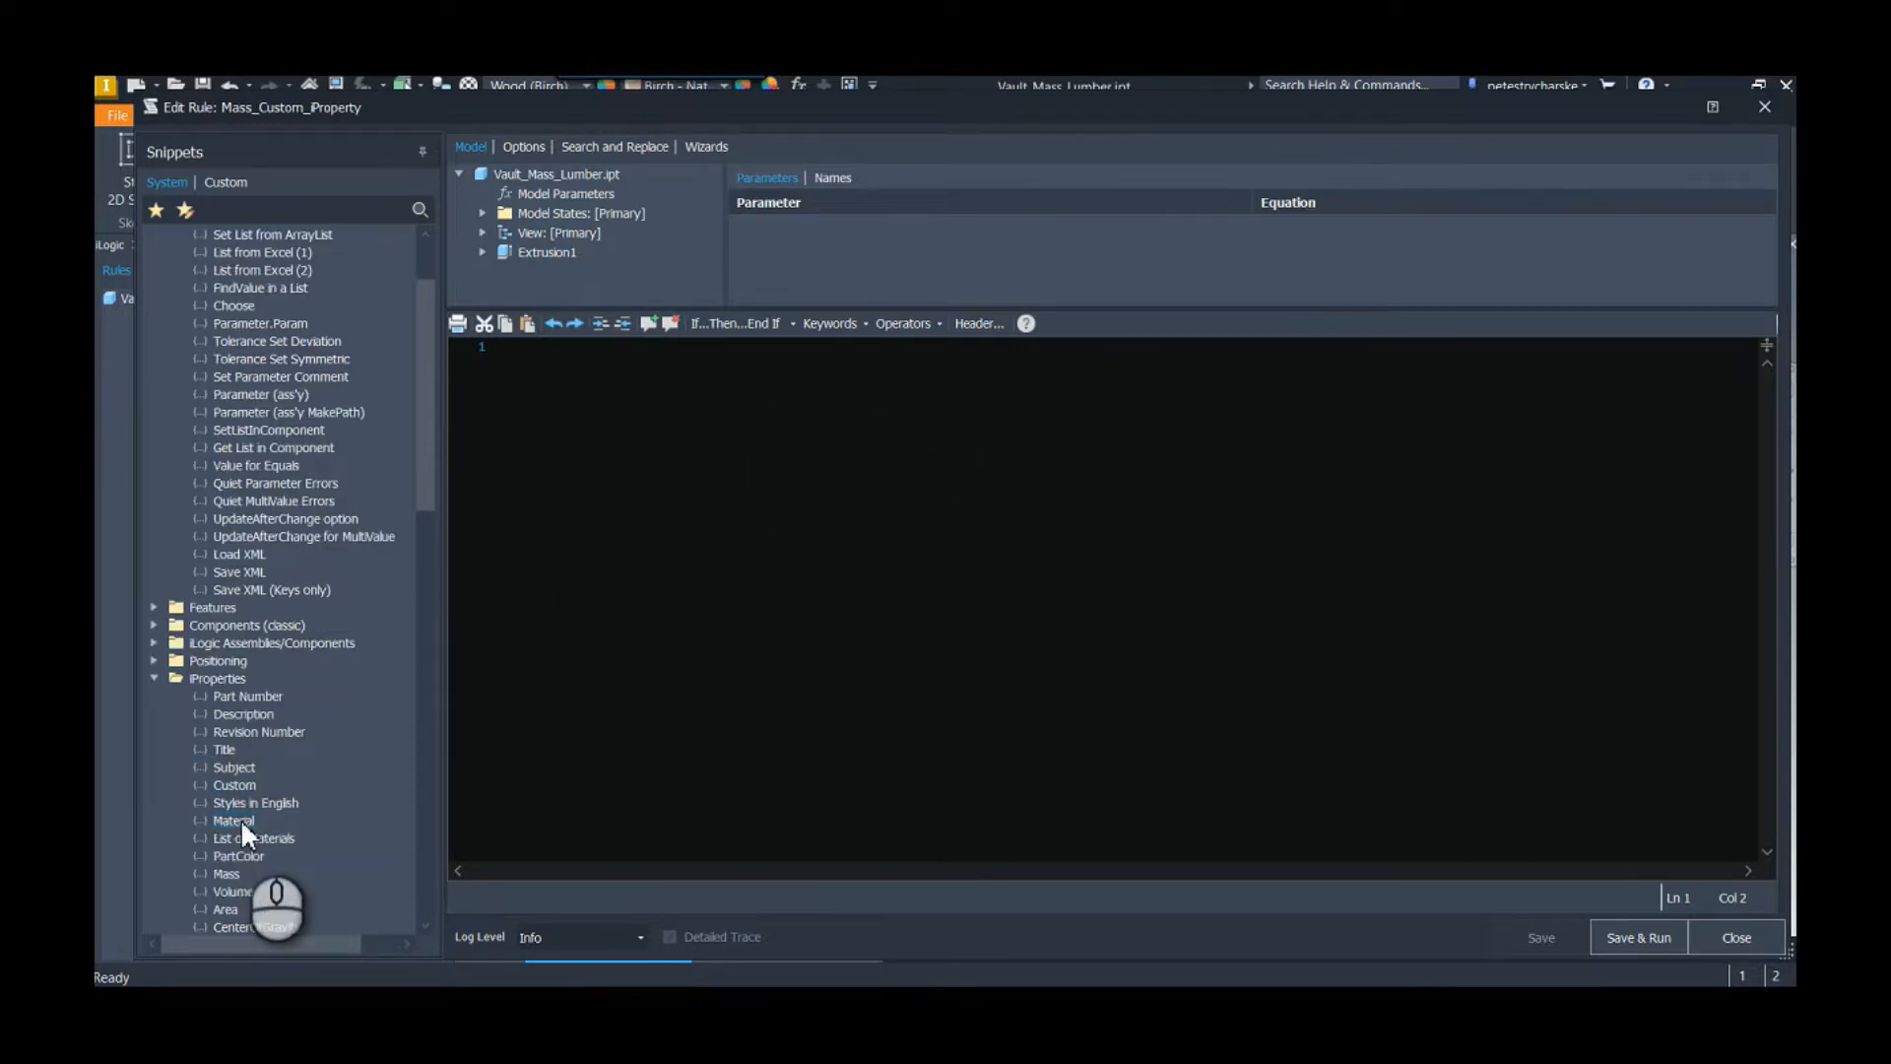
{"action": "double_click", "coordinate": [236, 781]}
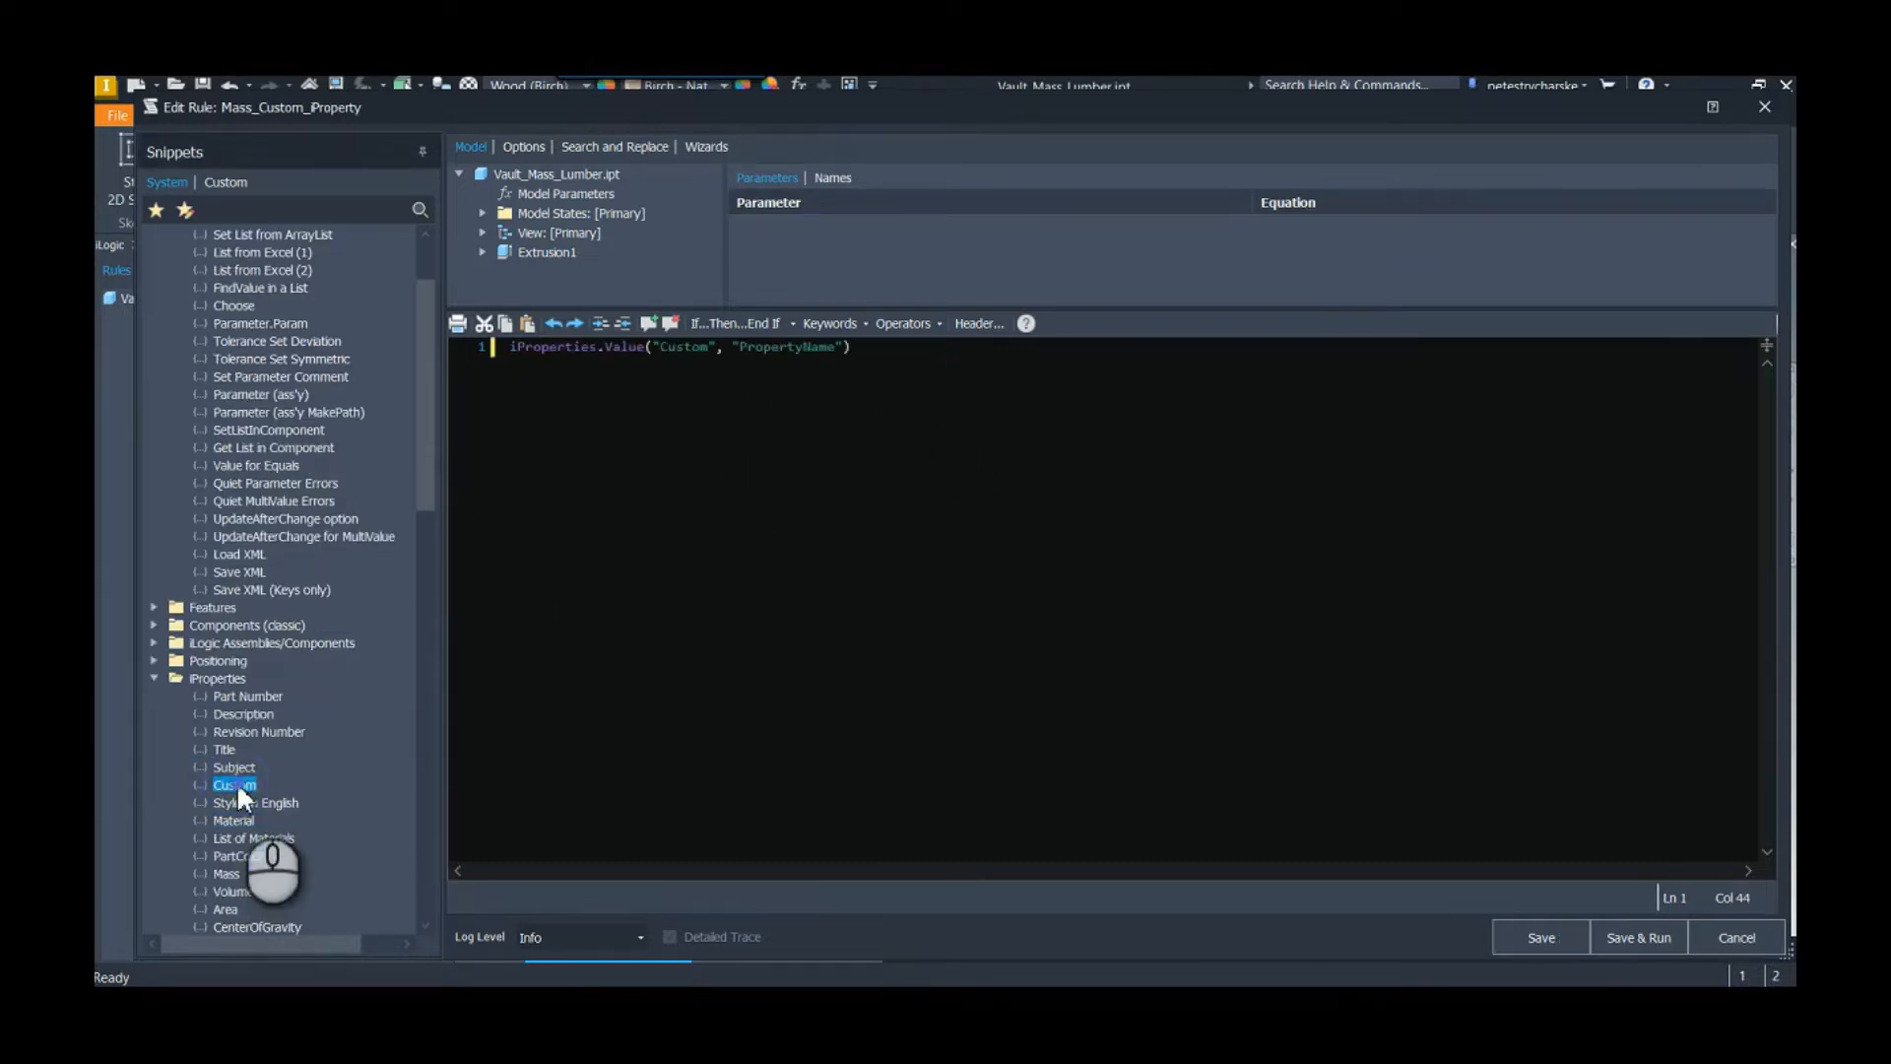
{"action": "double_click", "coordinate": [780, 347]}
{"action": "type", "text": "Vault"}
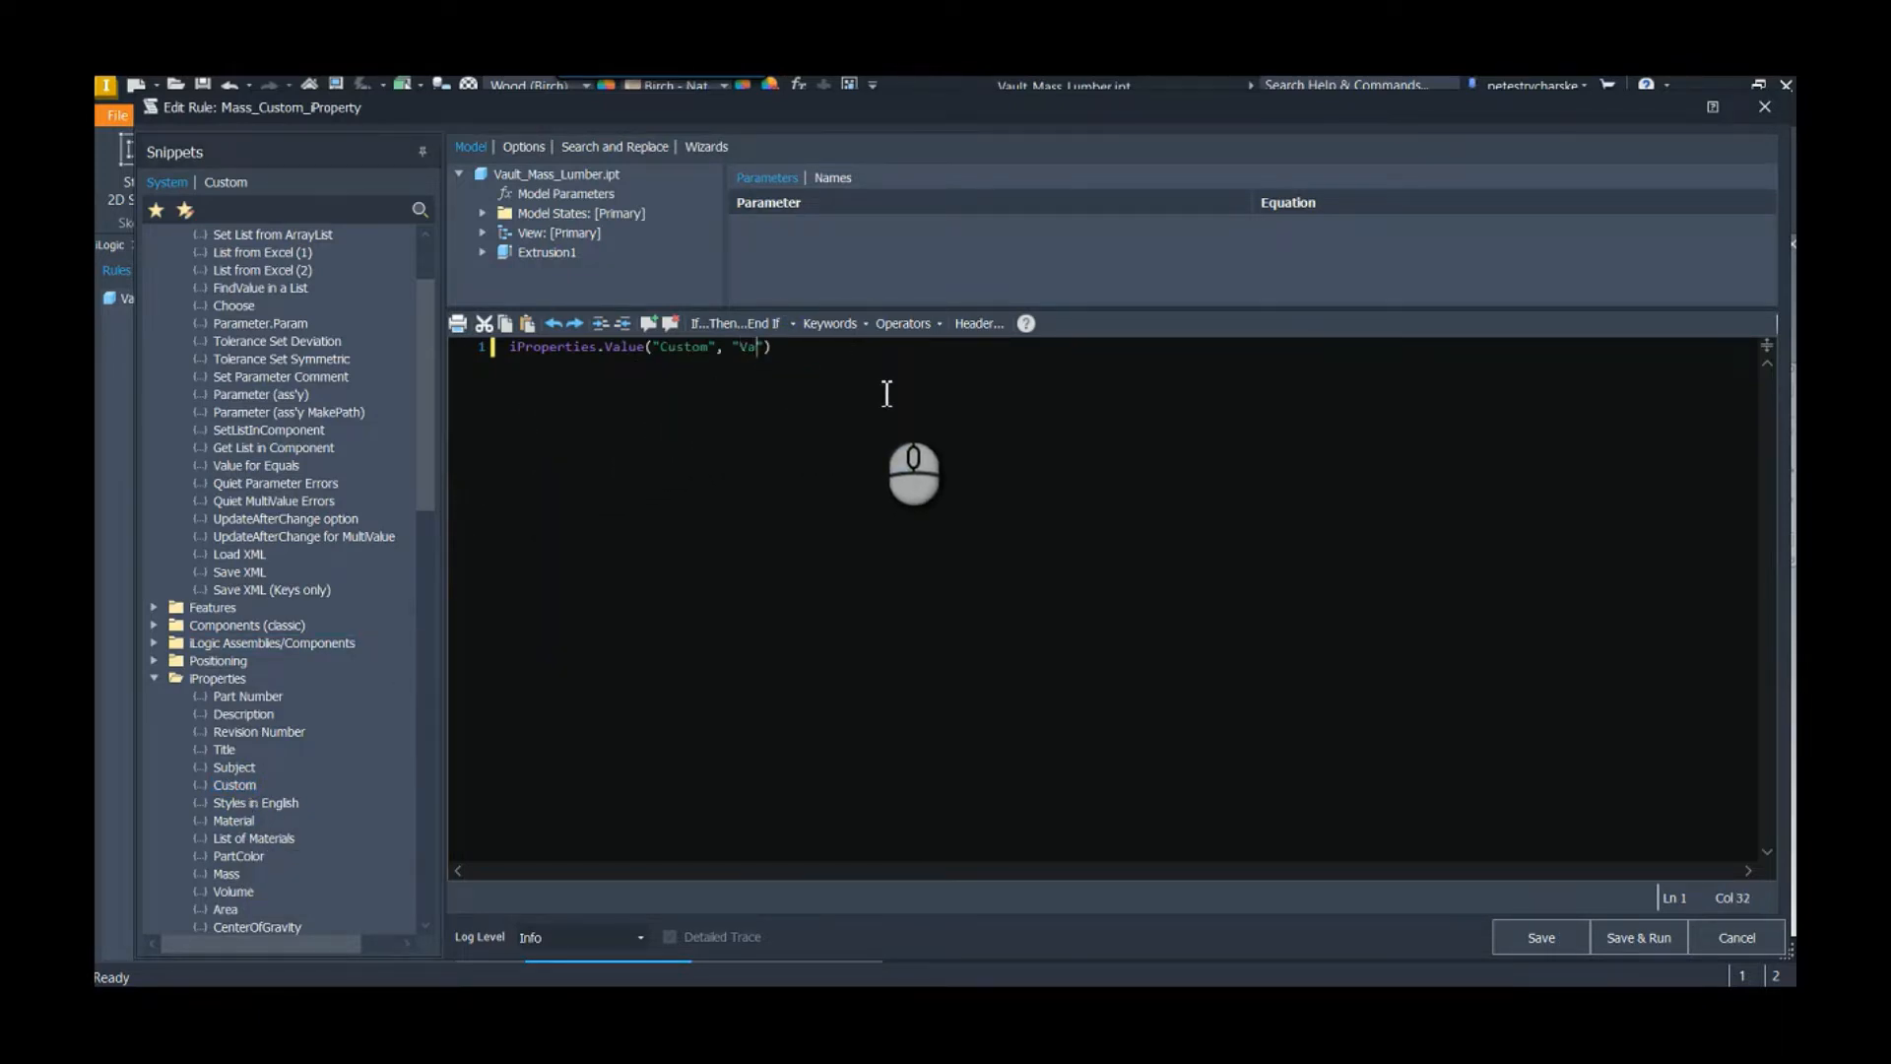
{"action": "type", "text": "_Mass"}
{"action": "key", "text": "Right"}
{"action": "key", "text": "Right"}
Step: Complete the rule line so that Vault_Mass equals iProperties.Mass & " lbs", using the Mass snippet without its "mass =" prefix
{"action": "left_click_drag", "start_coordinate": [422, 461], "coordinate": [411, 612]}
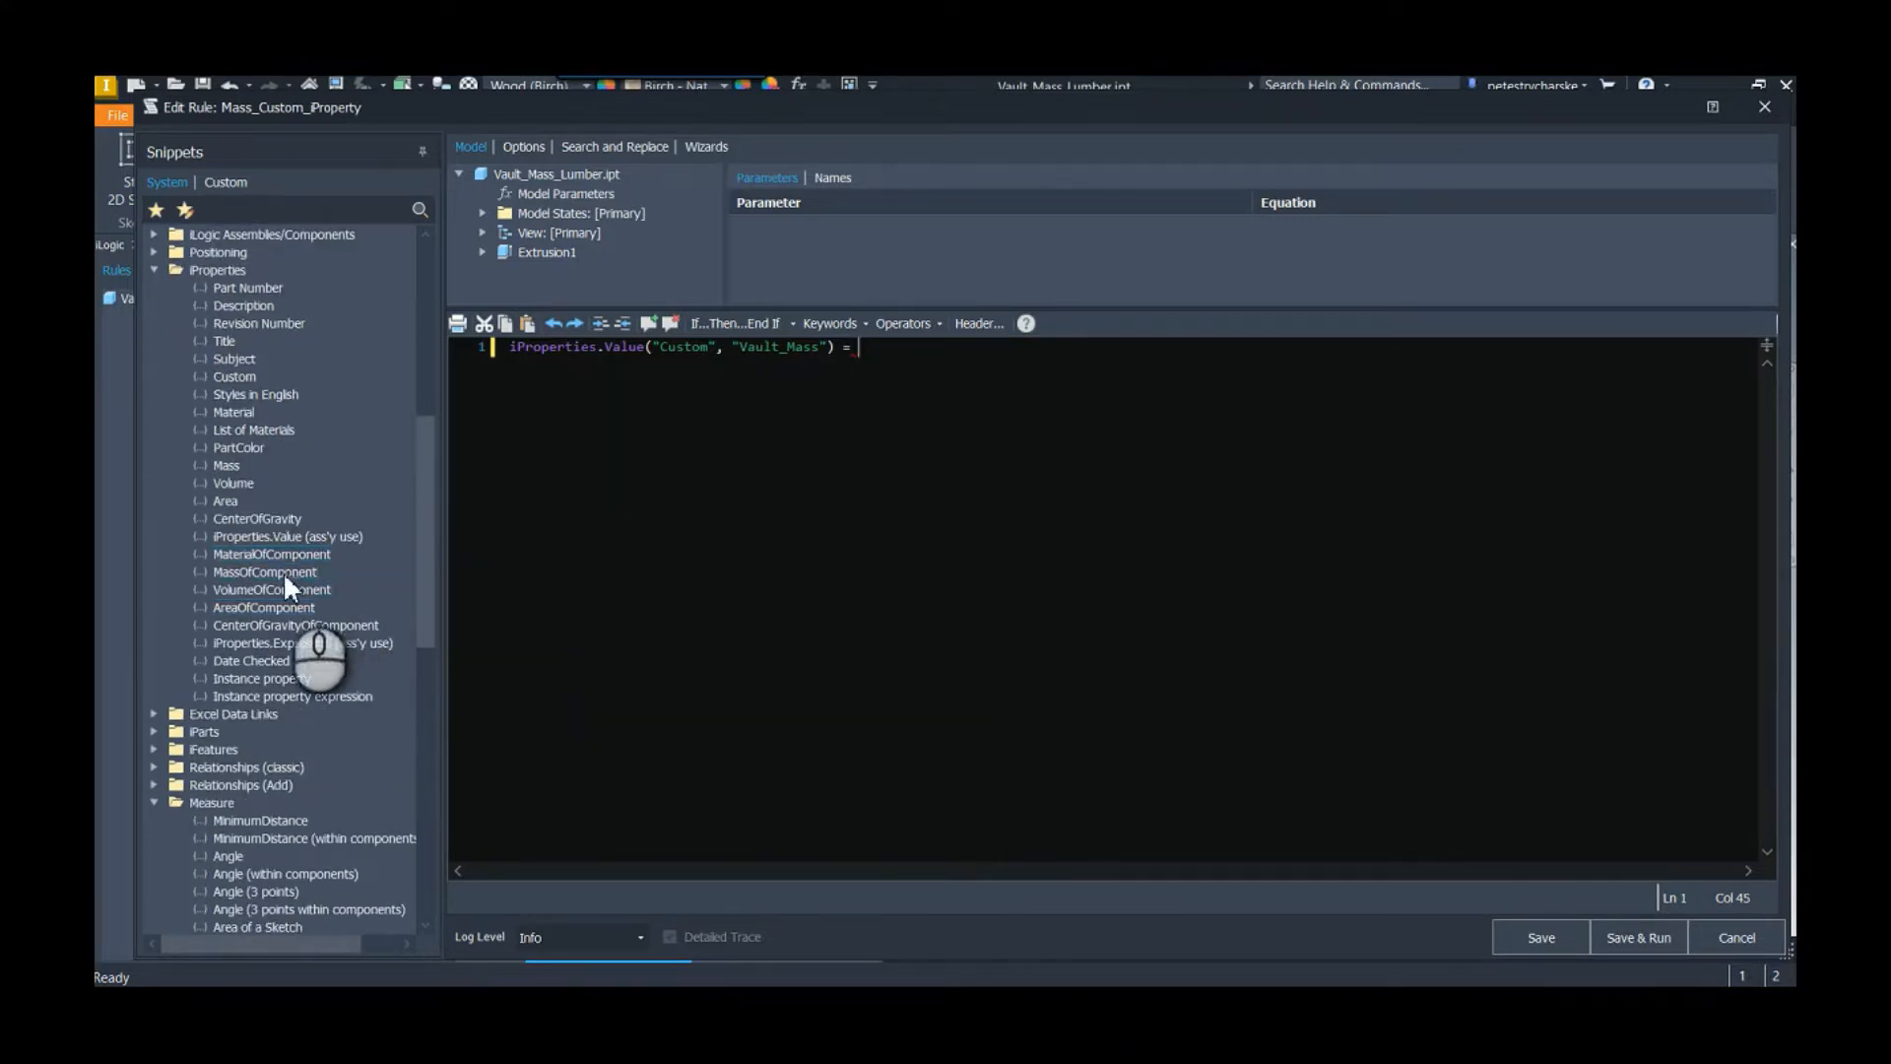
{"action": "double_click", "coordinate": [233, 463]}
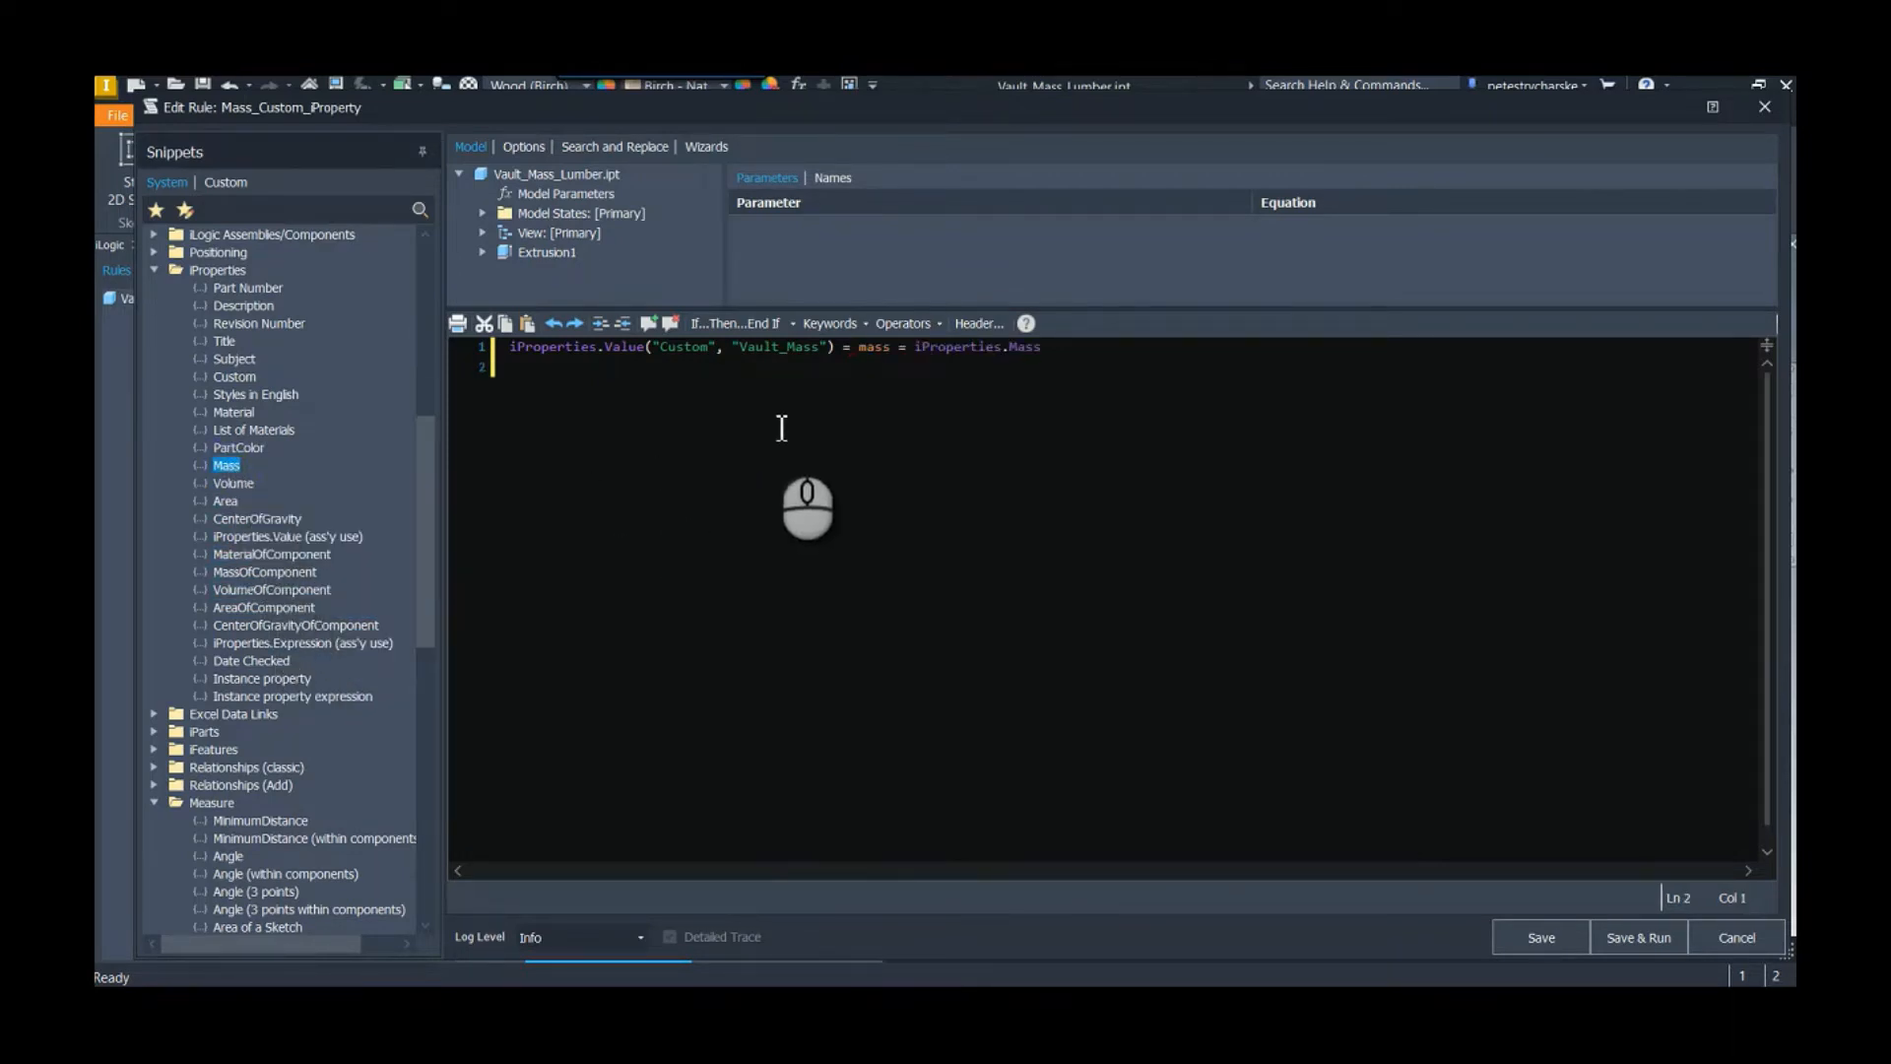
{"action": "double_click", "coordinate": [872, 348]}
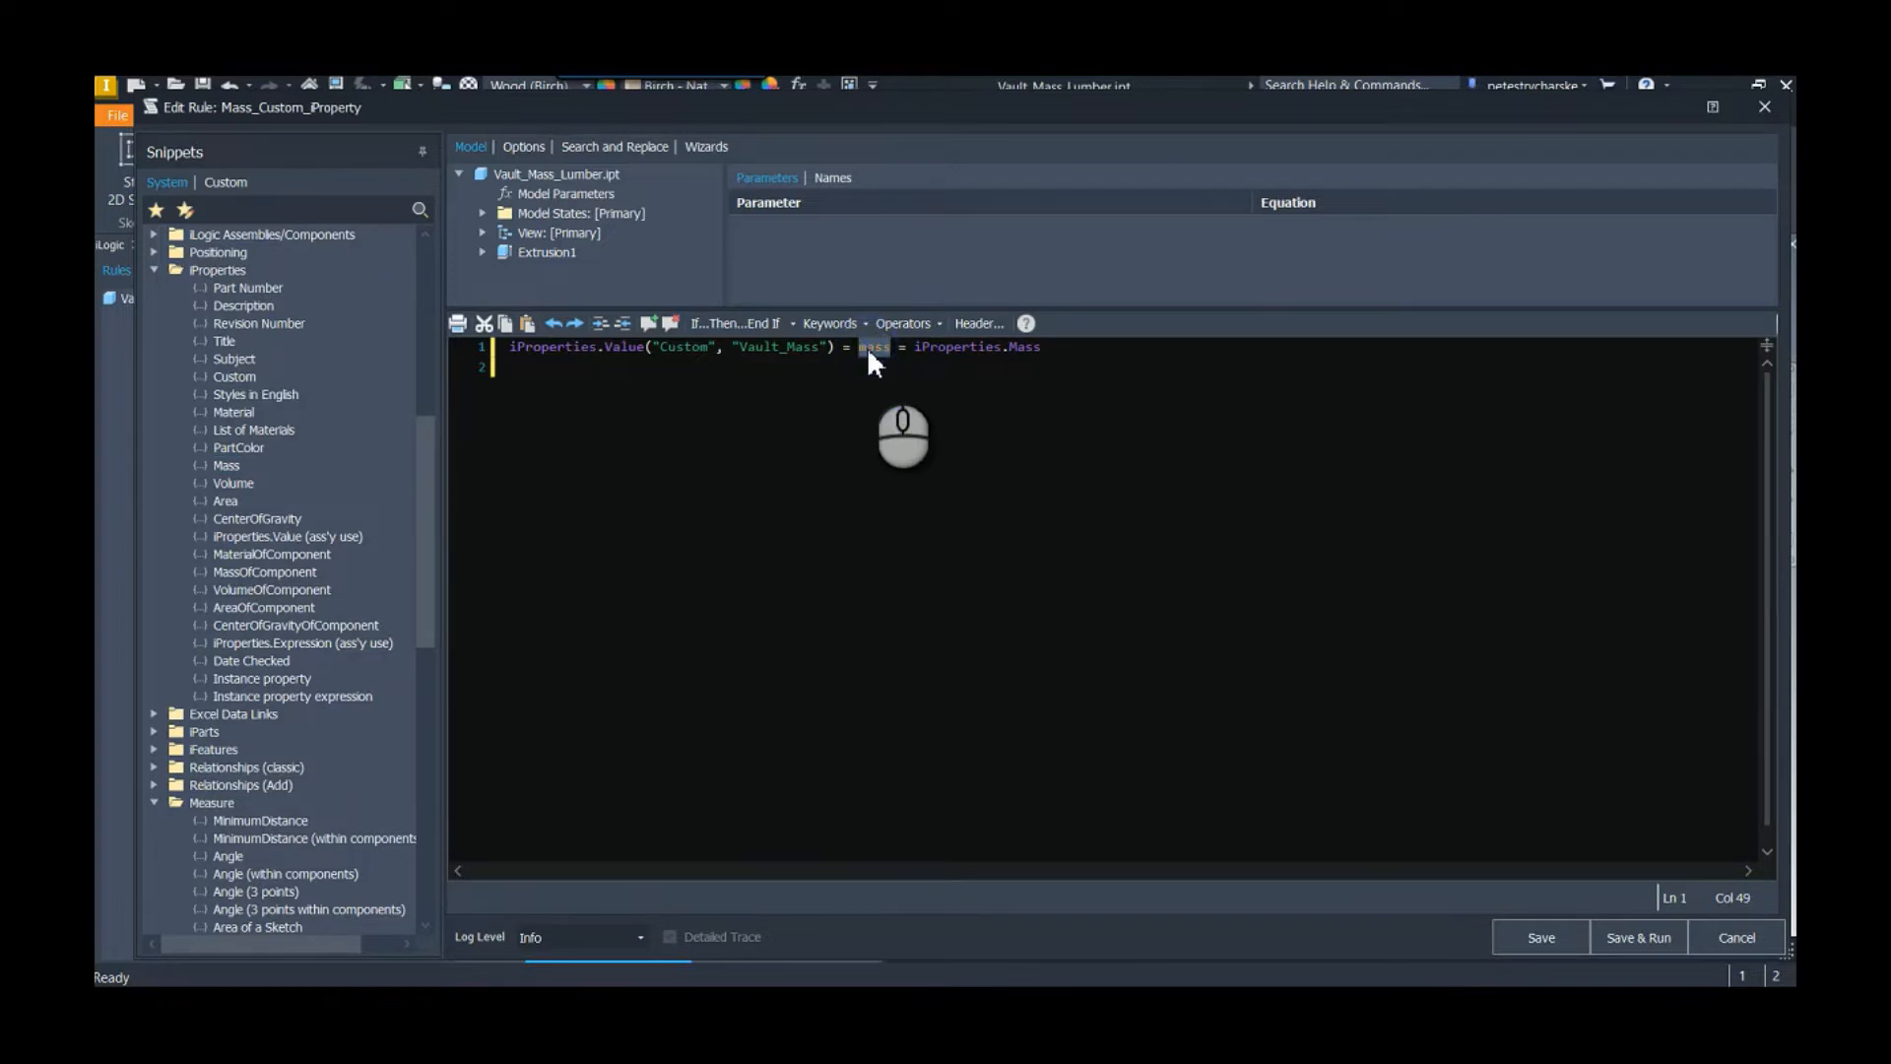
{"action": "key", "text": "Delete"}
{"action": "key", "text": "Delete"}
{"action": "key", "text": "Delete"}
{"action": "key", "text": "Delete"}
{"action": "key", "text": "End"}
{"action": "type", "text": "& \" lbs"}
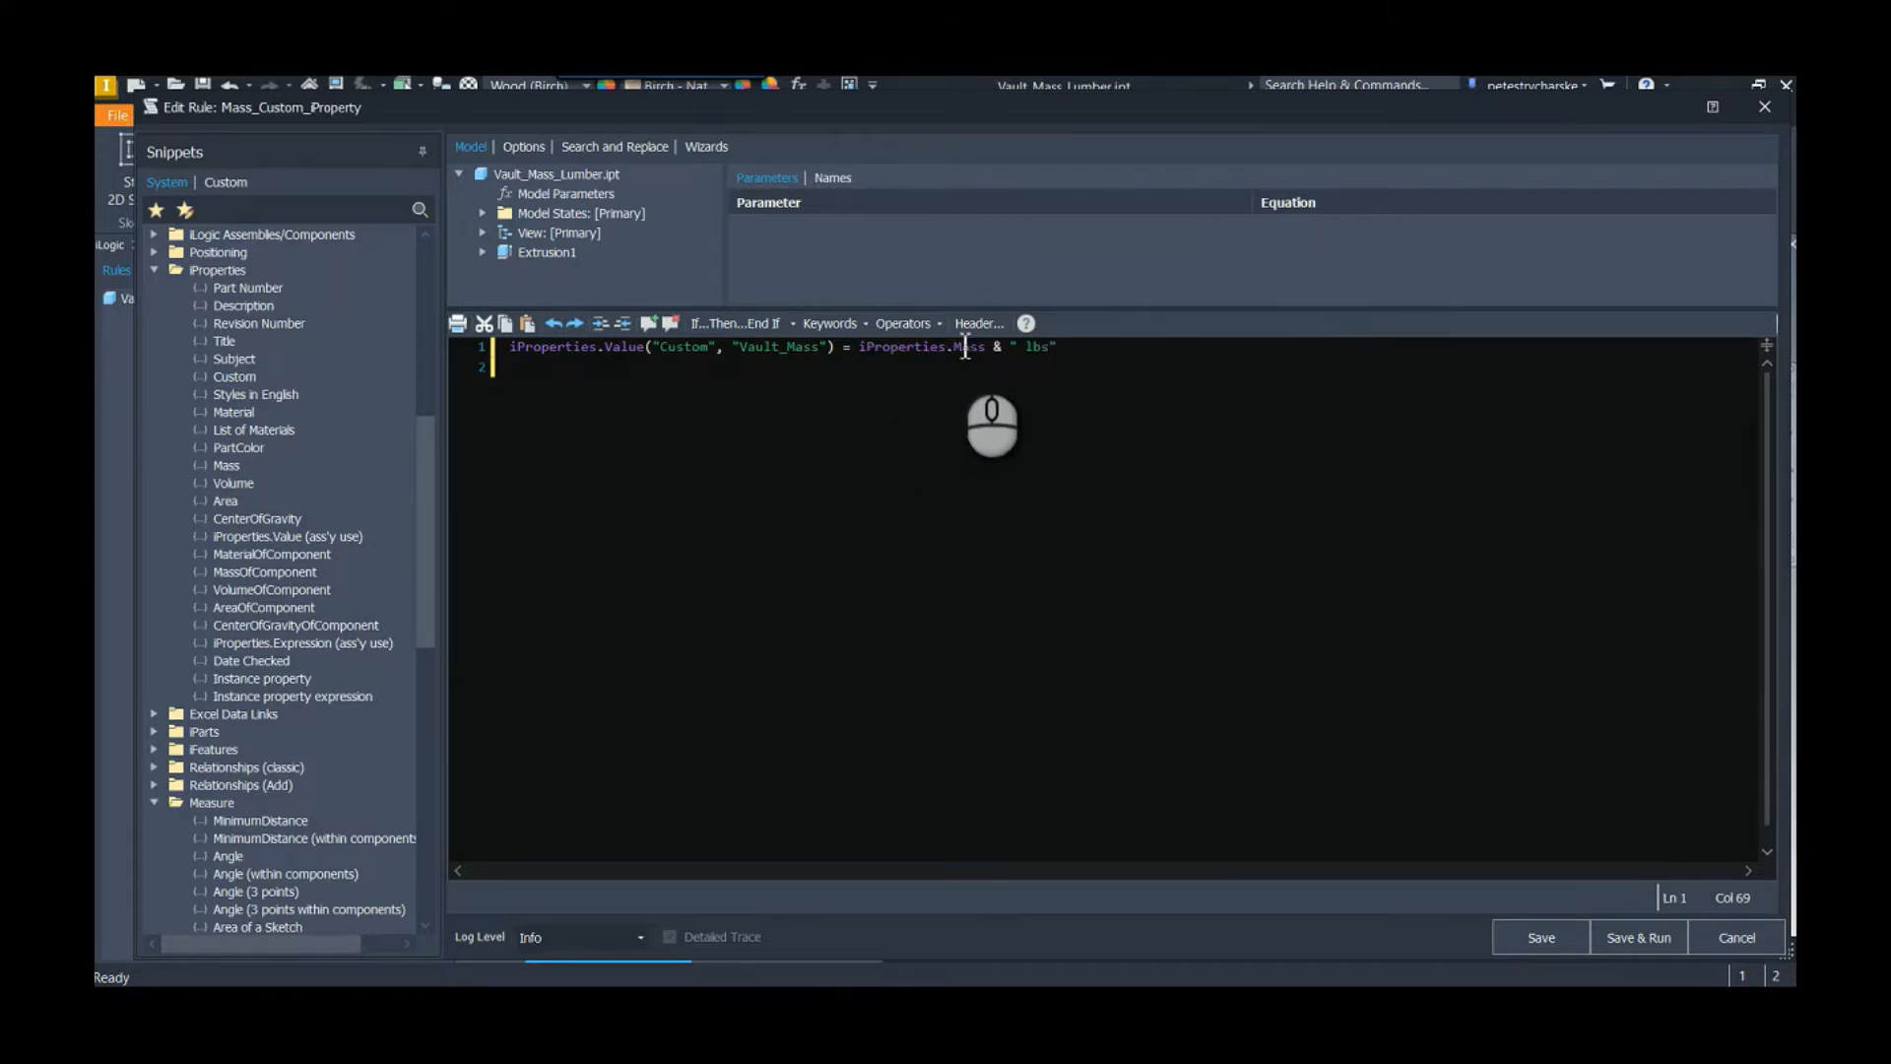
Step: Add iLogicVb.UpdateWhenDone = True below the mass line without trailing blank lines, and save and run the rule
{"action": "left_click", "coordinate": [1078, 351]}
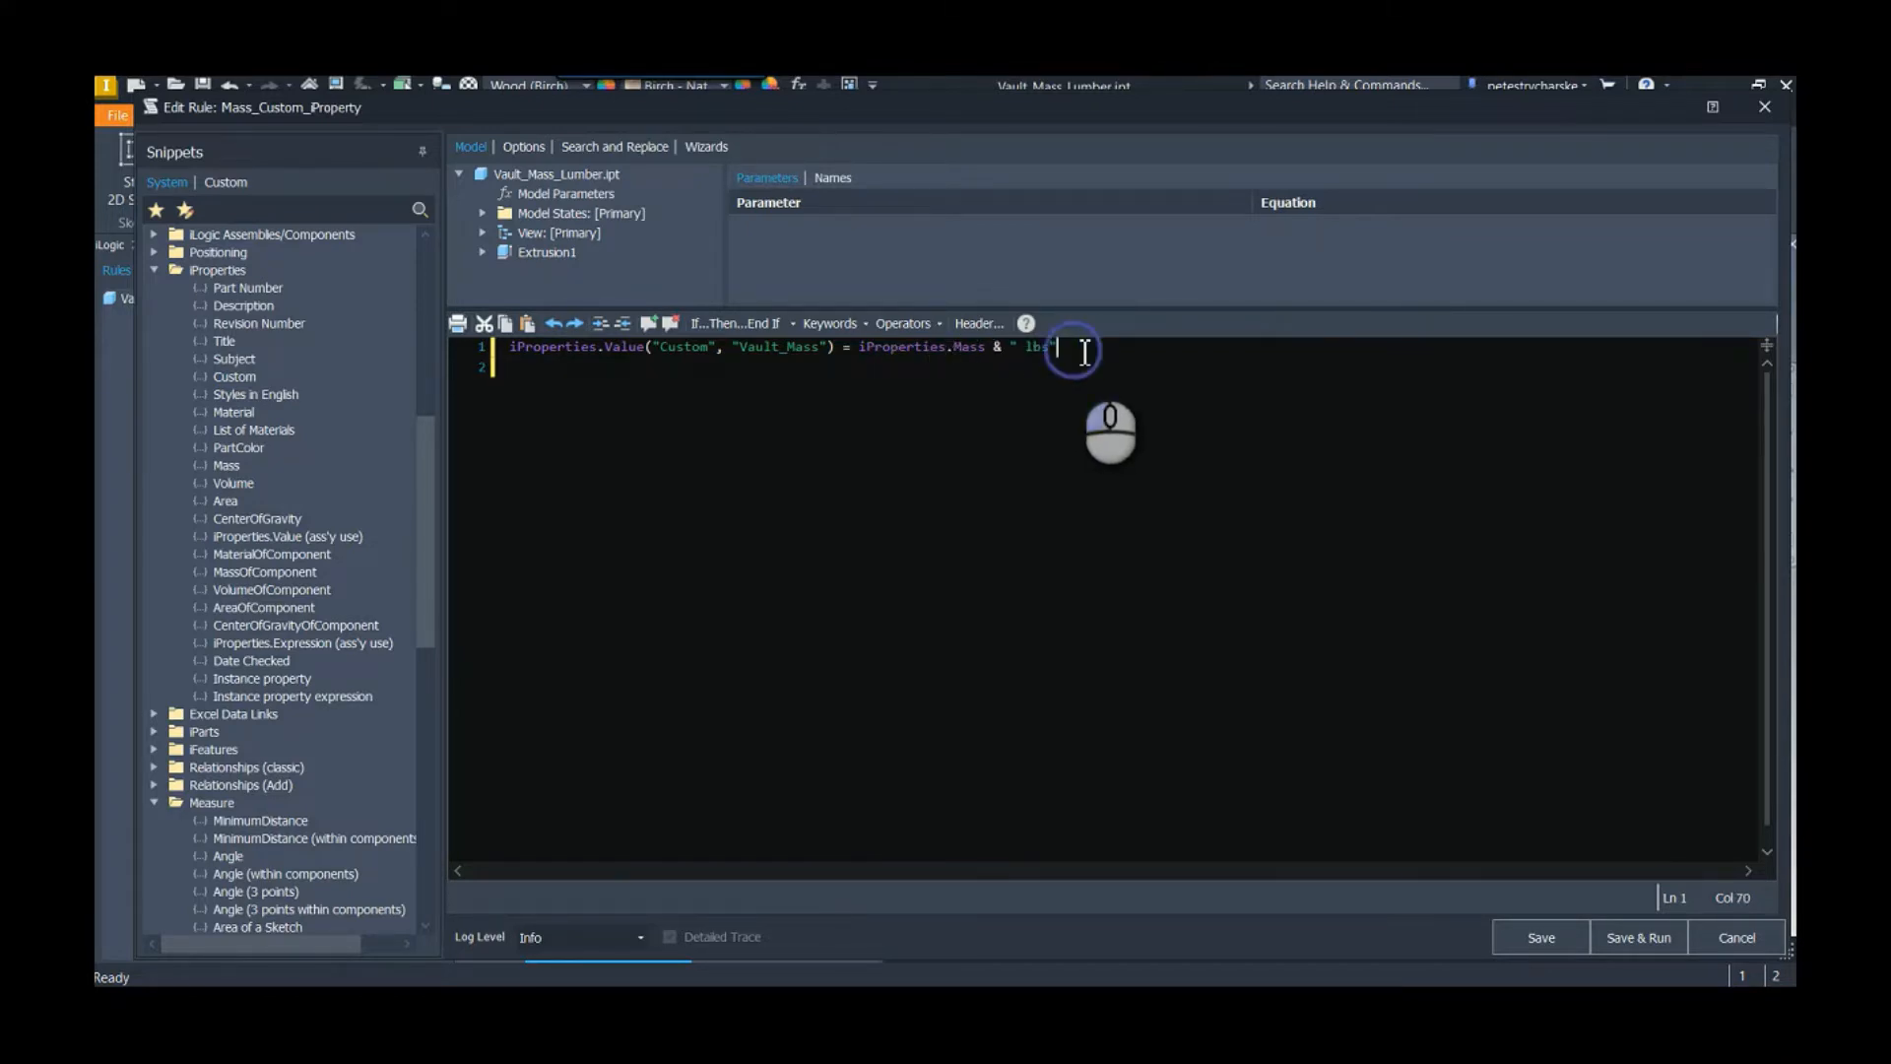
{"action": "key", "text": "Return"}
{"action": "key", "text": "Return"}
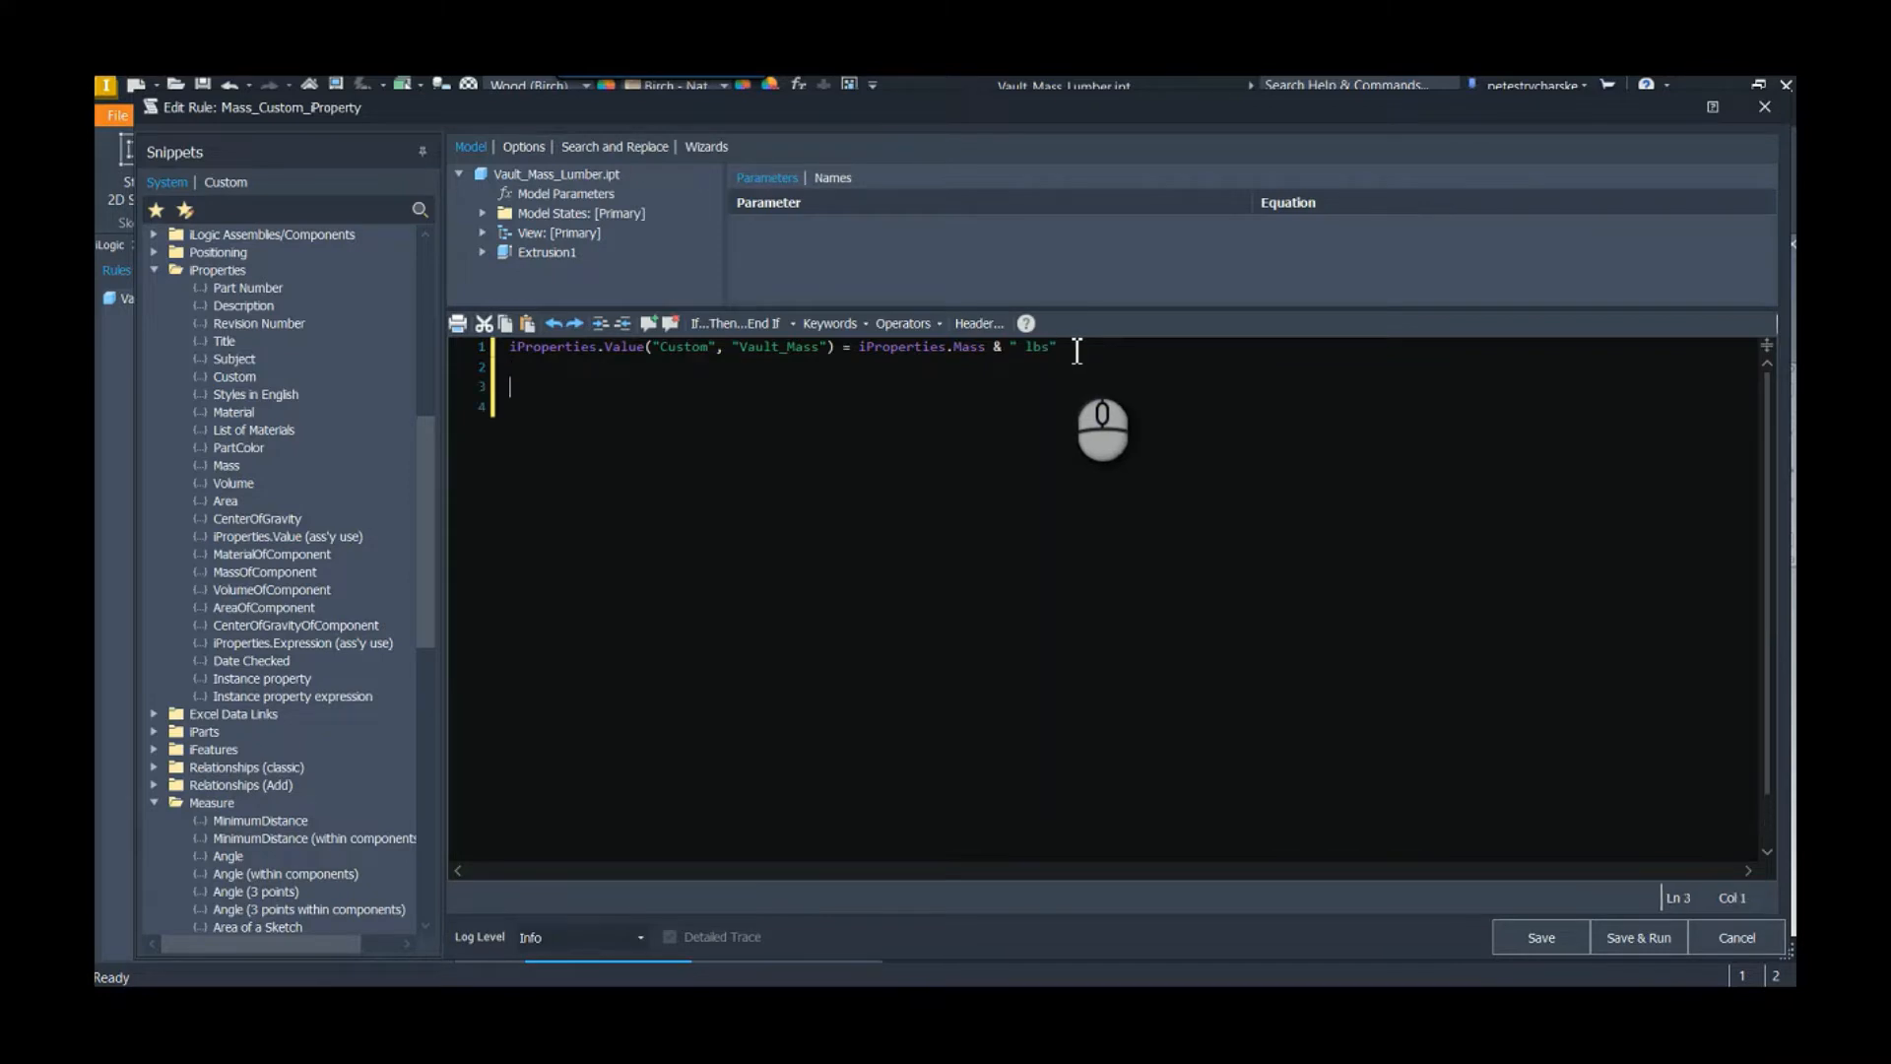
{"action": "scroll", "coordinate": [331, 571], "scroll_direction": "down", "scroll_amount": 12}
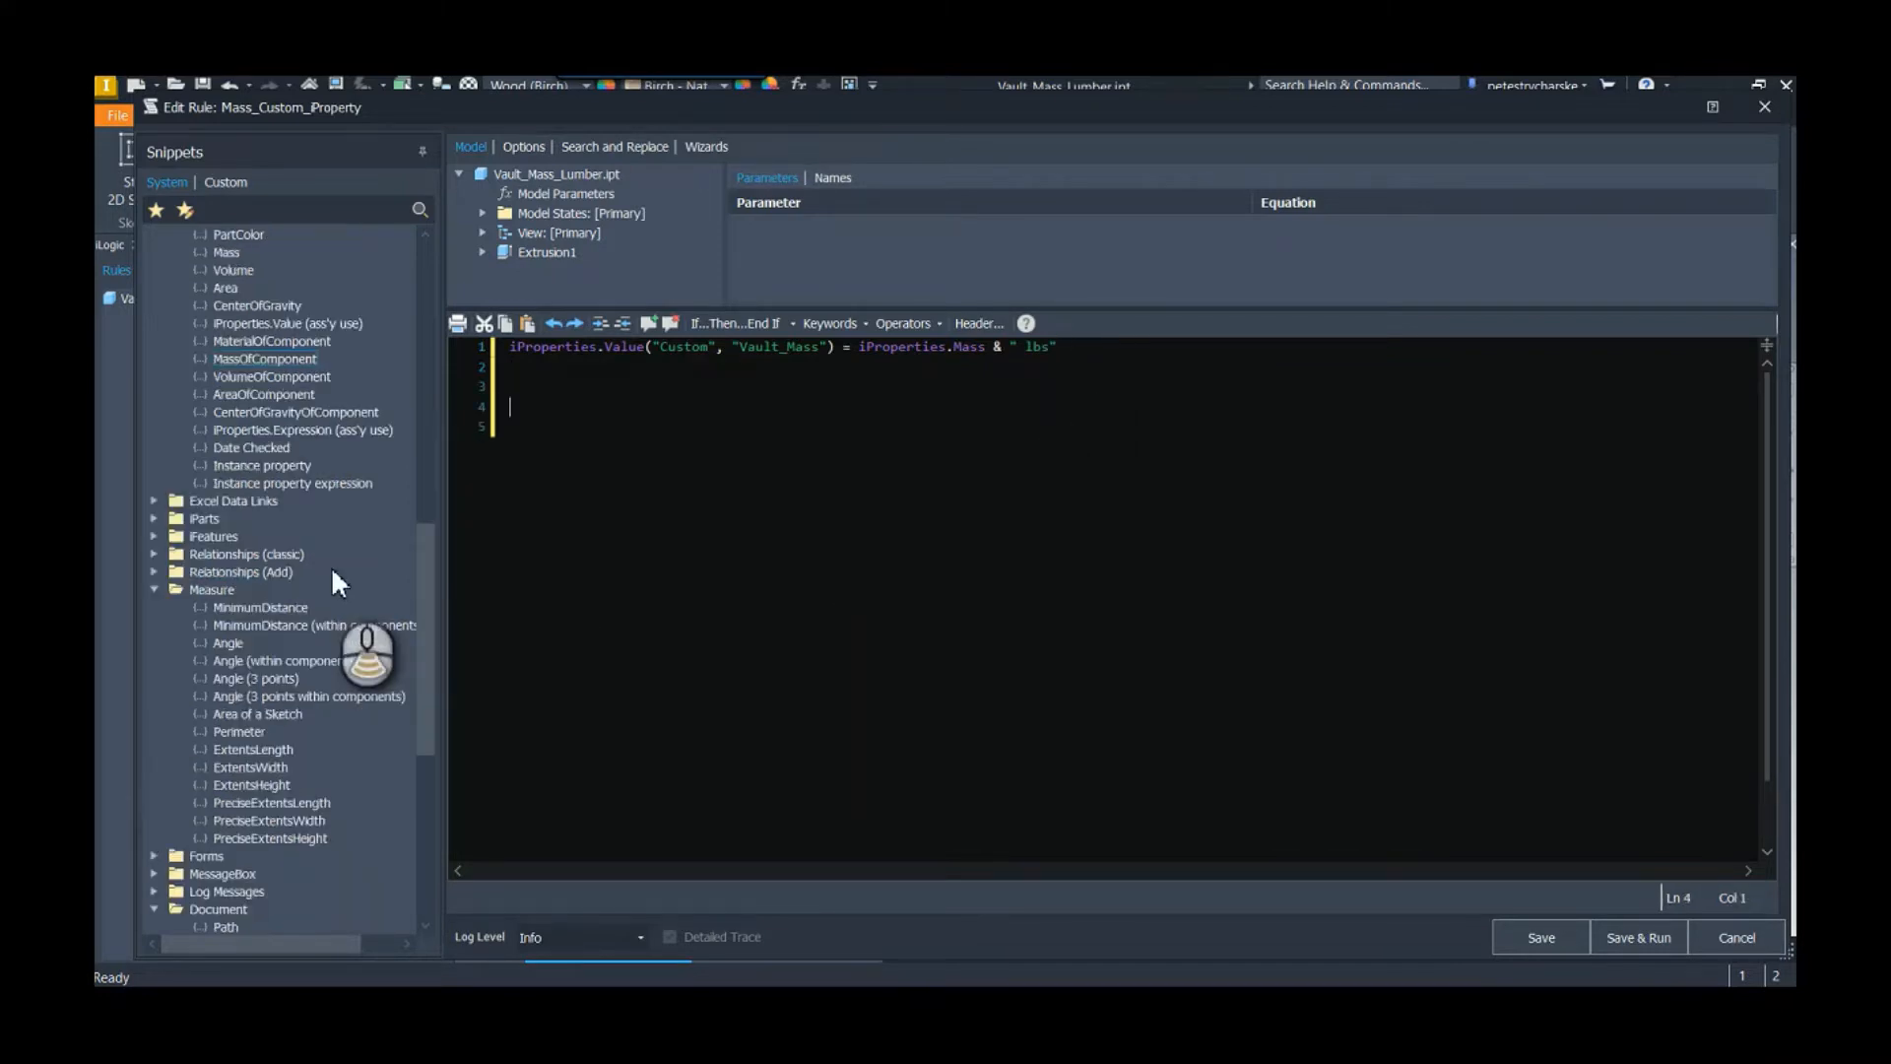
{"action": "double_click", "coordinate": [258, 624]}
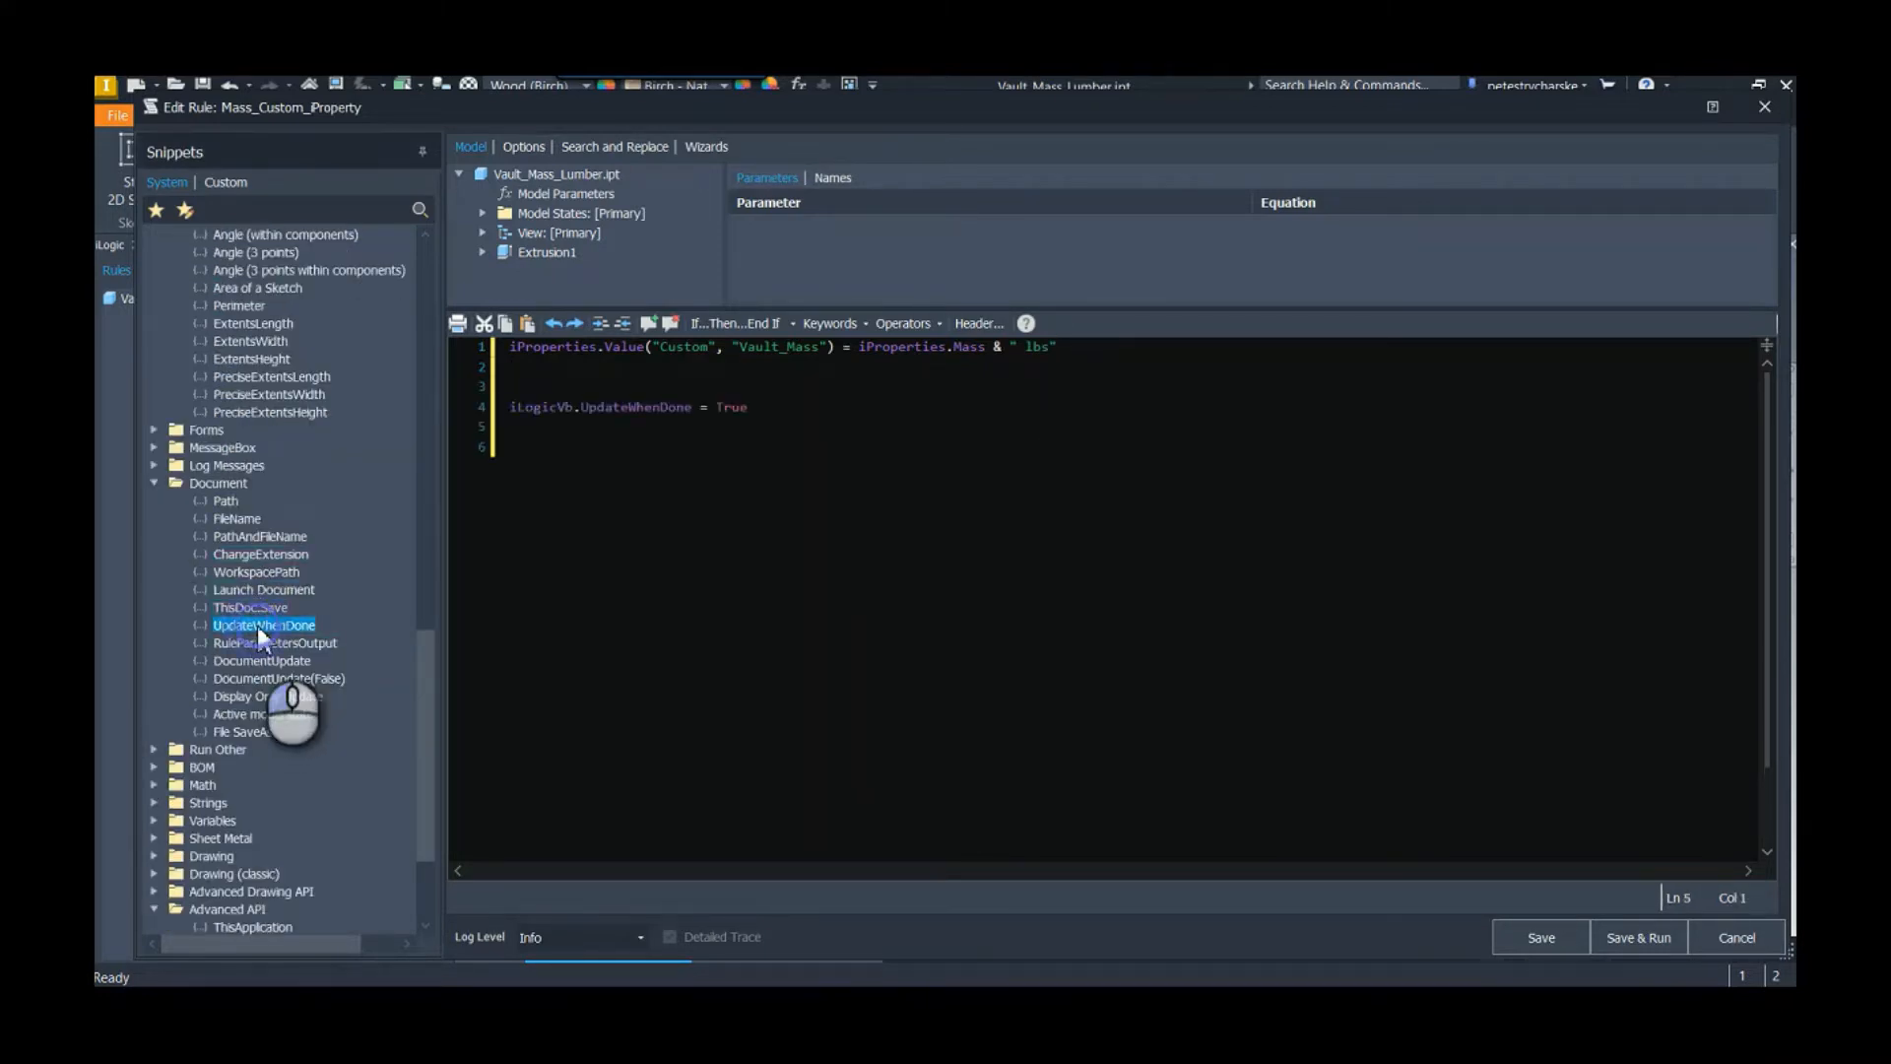
{"action": "left_click", "coordinate": [758, 405]}
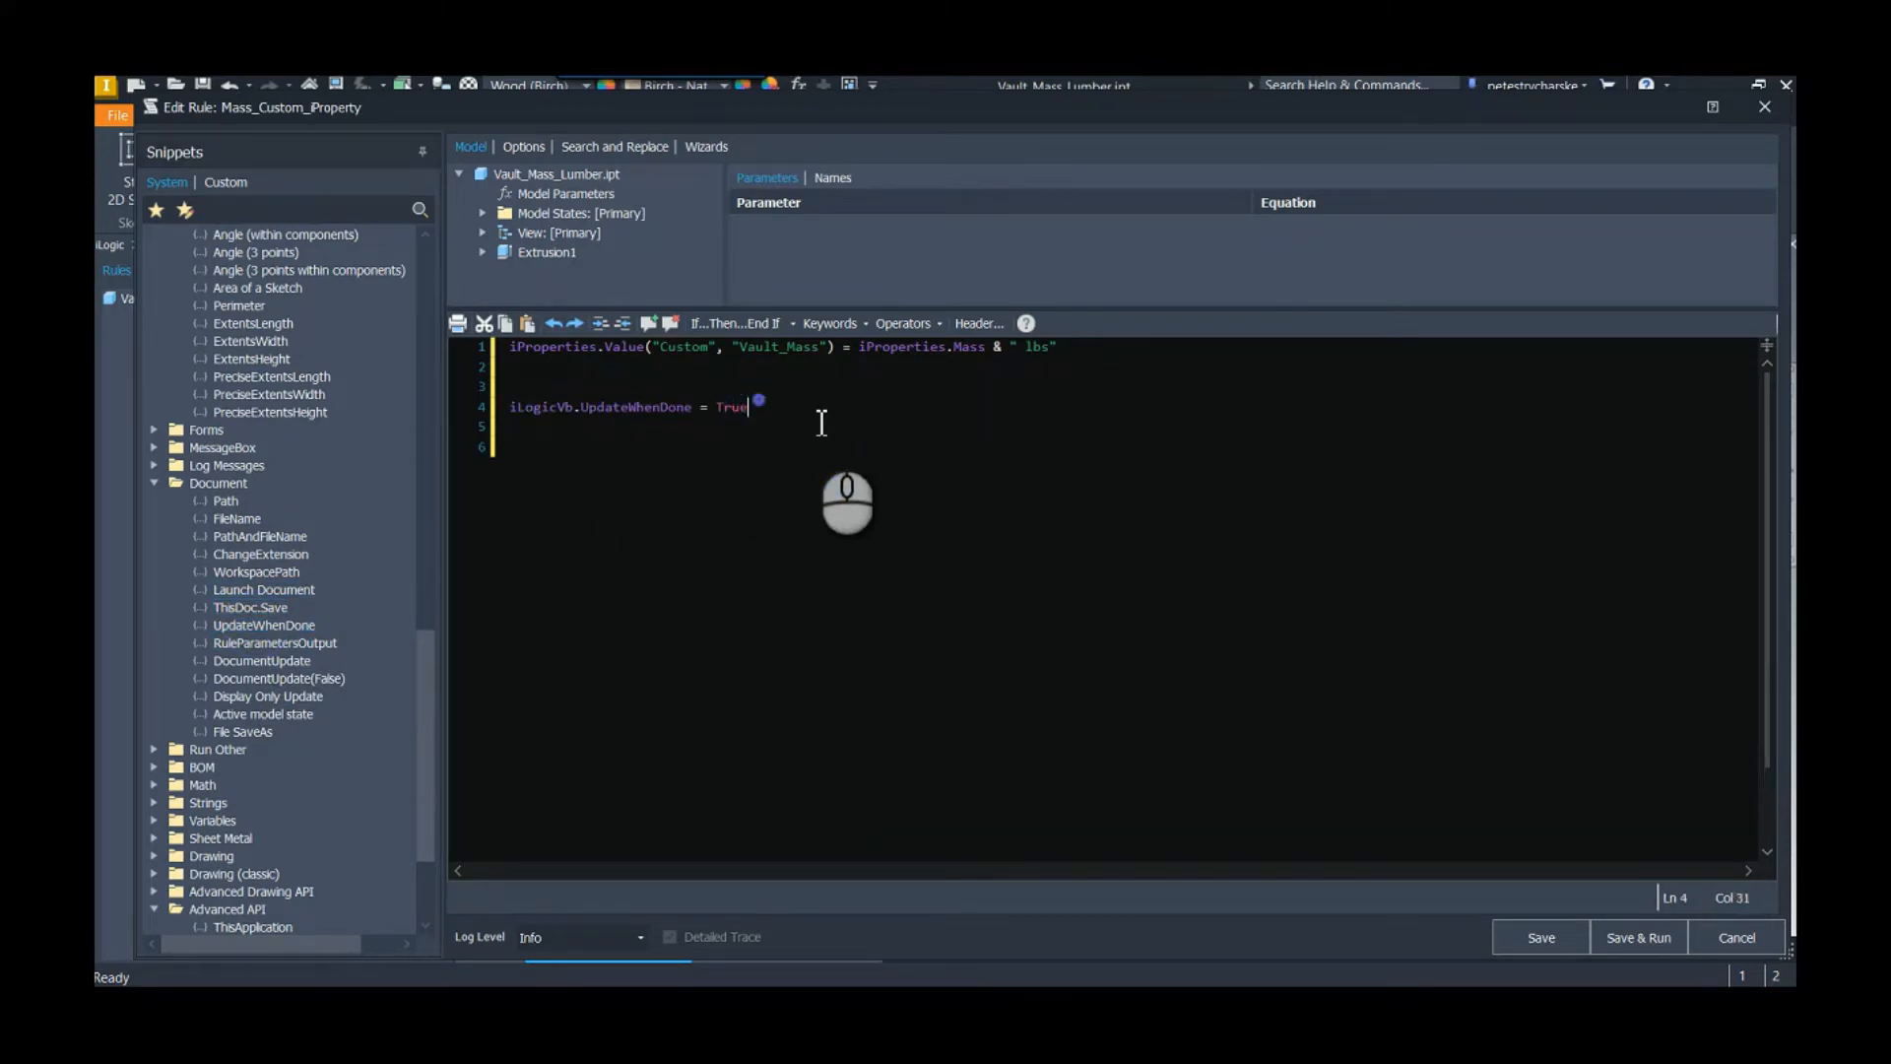
{"action": "key", "text": "Delete"}
{"action": "key", "text": "Delete"}
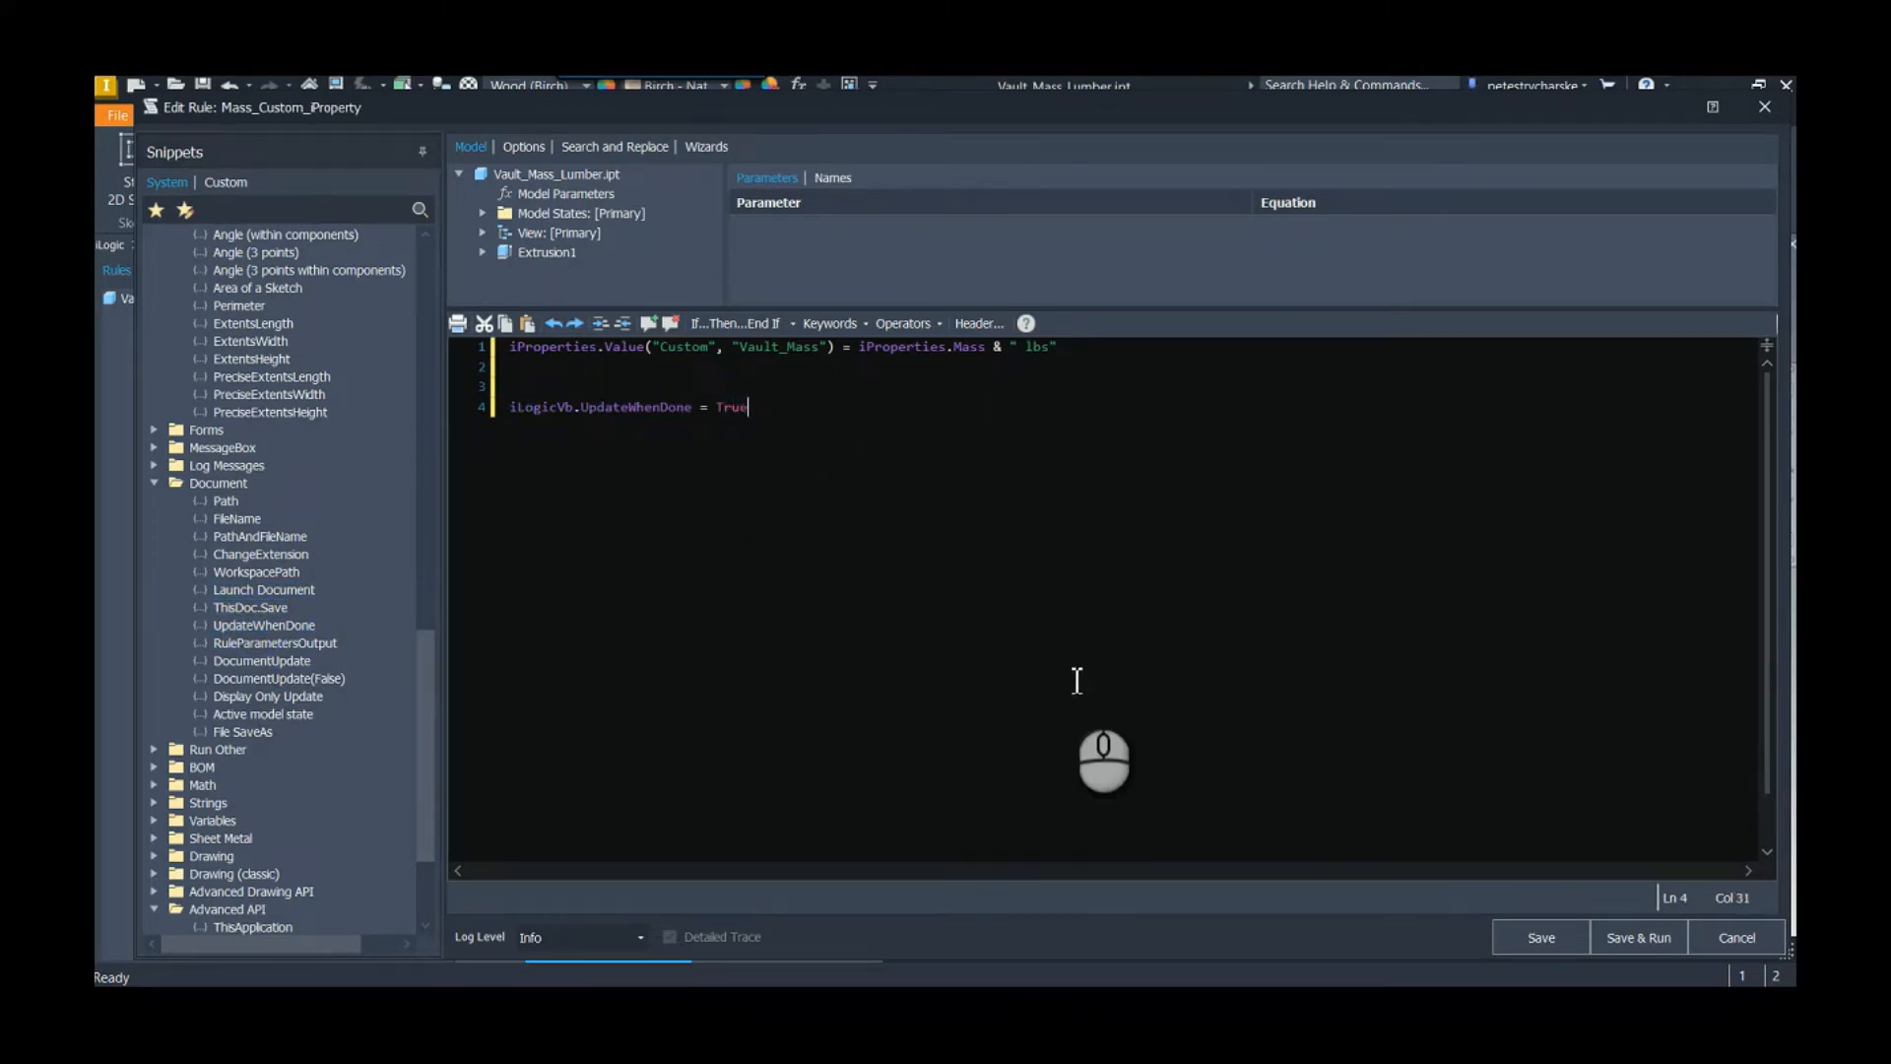
{"action": "left_click", "coordinate": [1513, 941]}
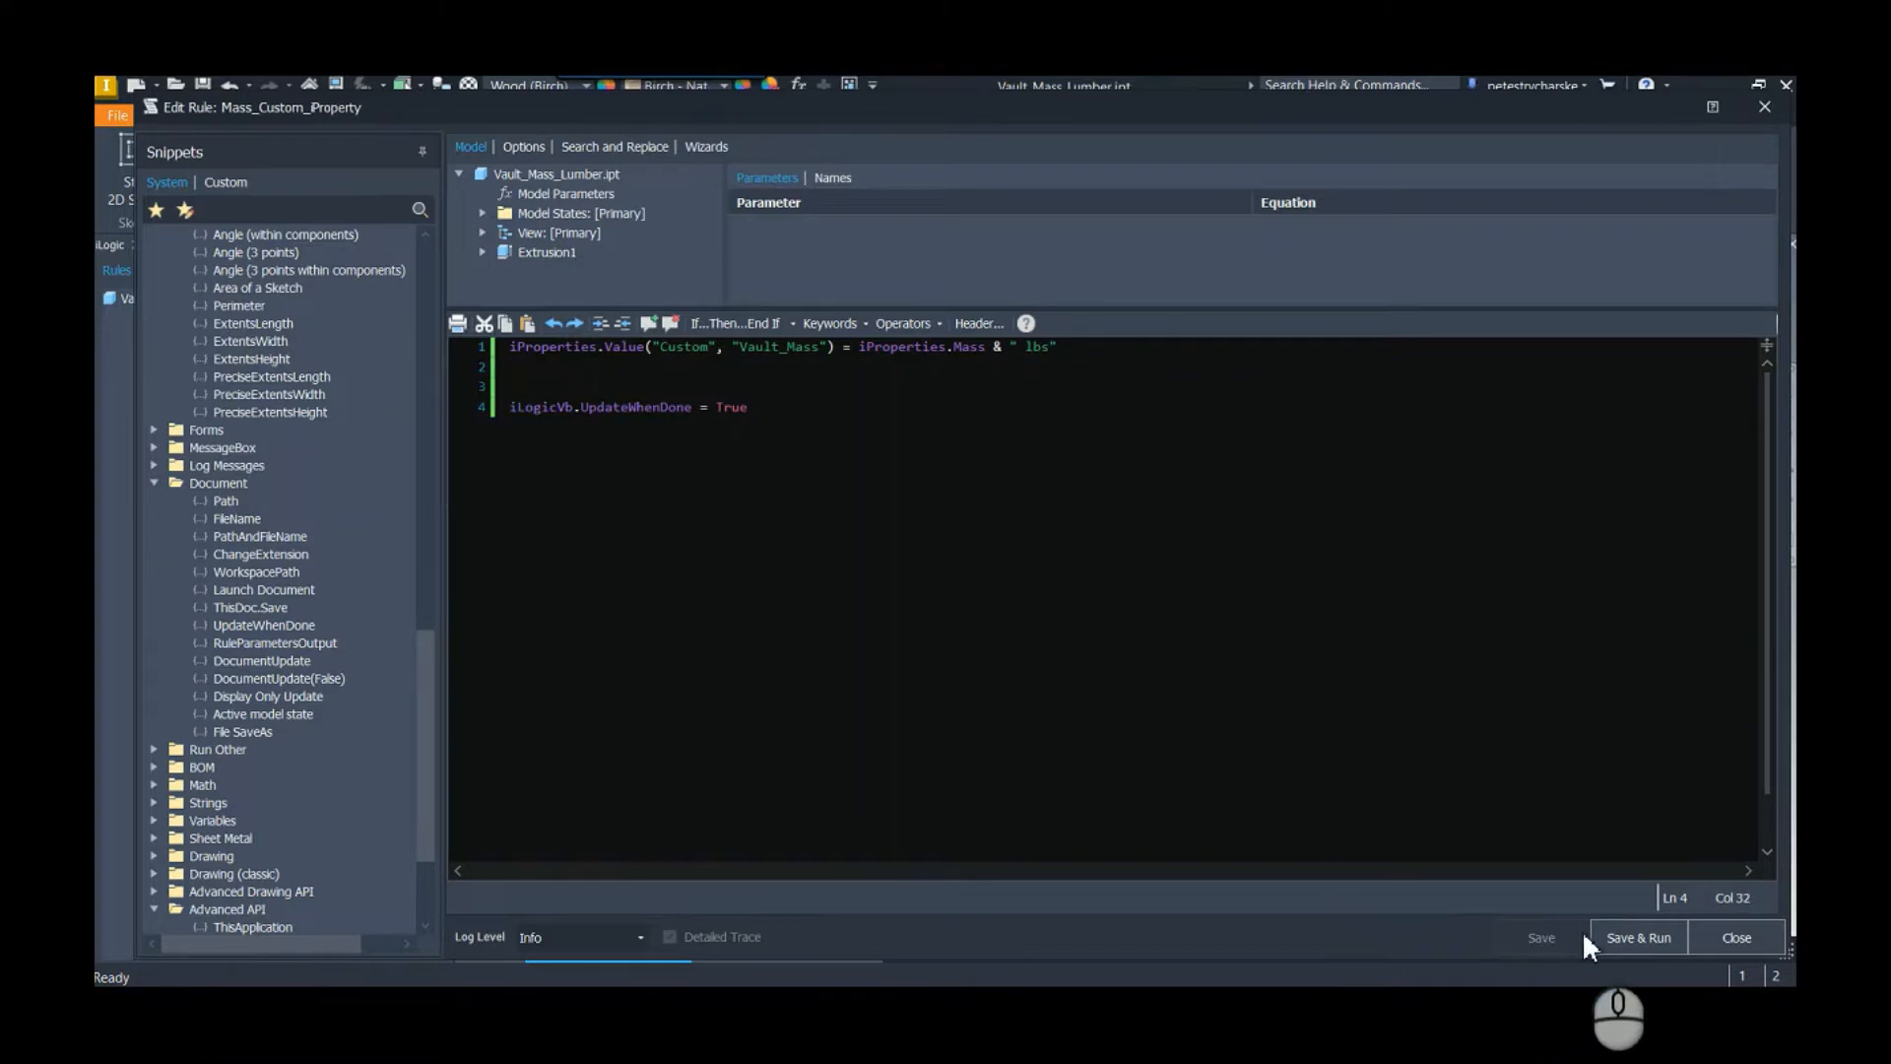
{"action": "left_click", "coordinate": [1640, 938]}
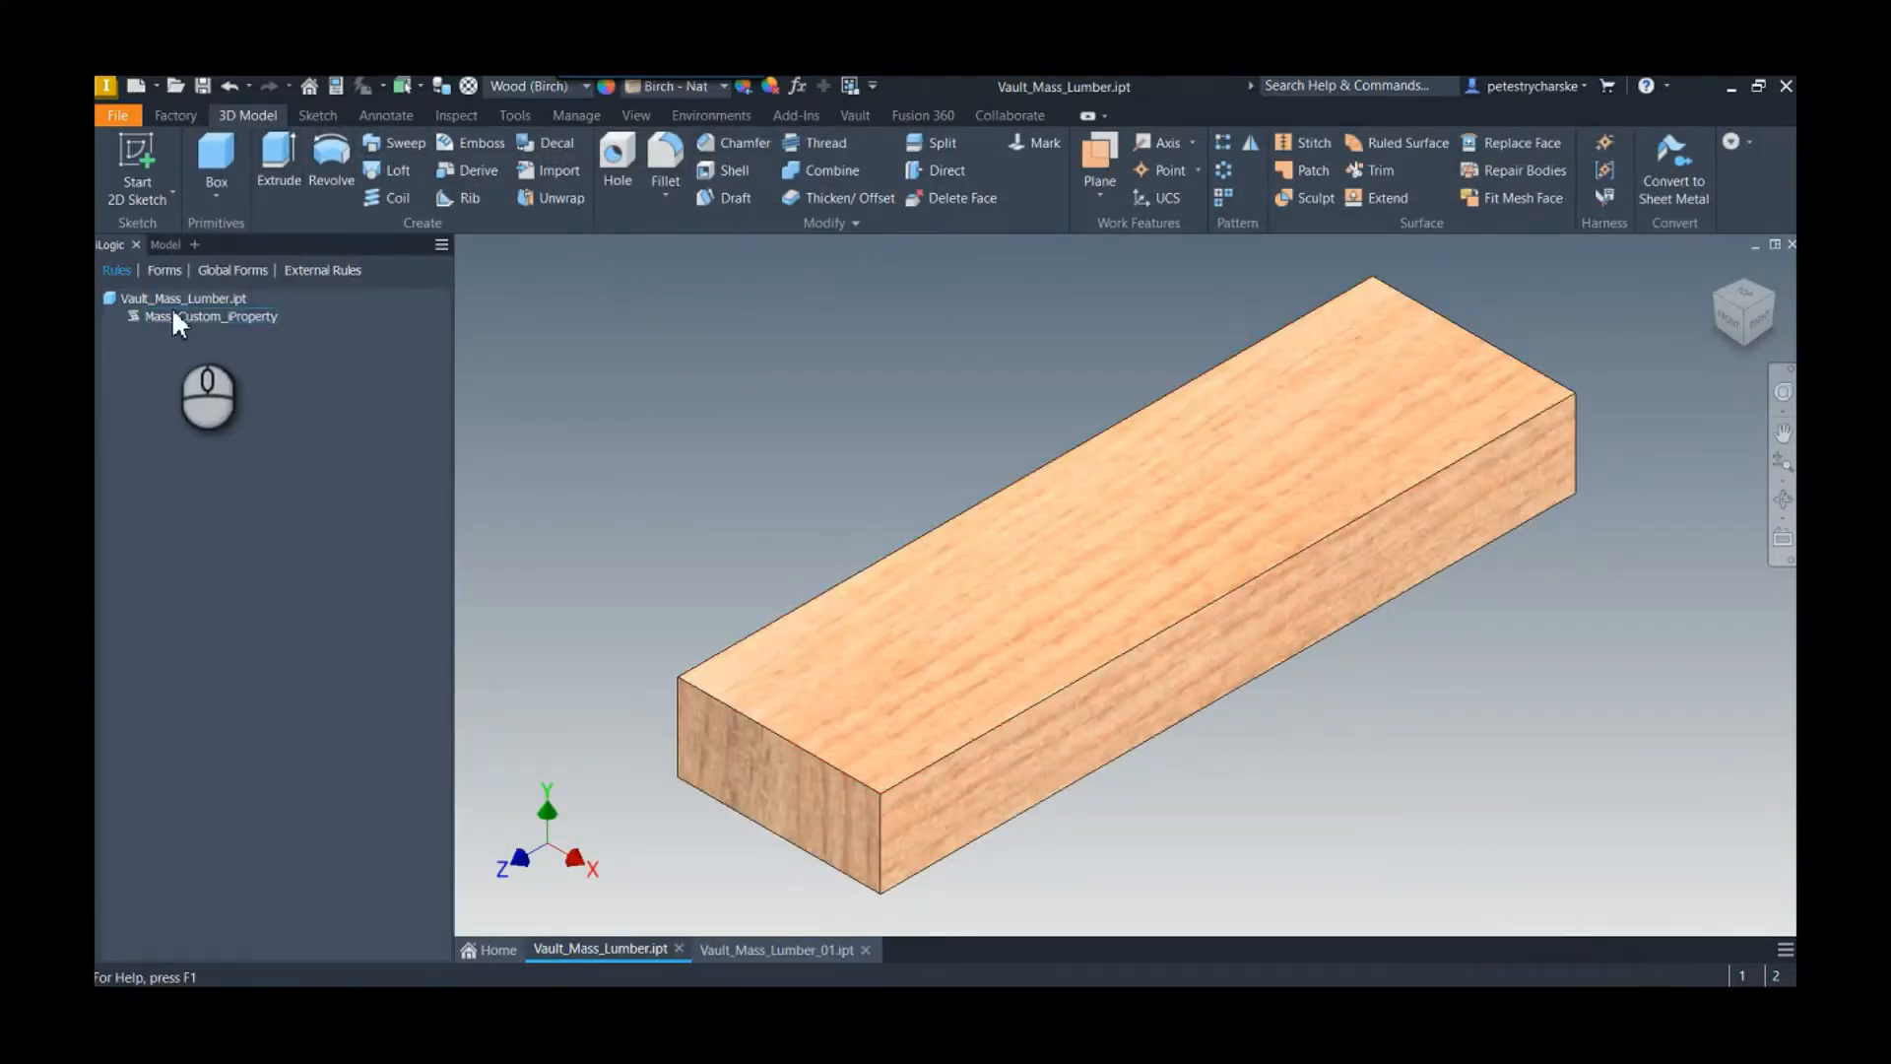
Step: Check the value of the Vault_Mass custom iProperty in the lumber part's iProperties
{"action": "left_click", "coordinate": [168, 246]}
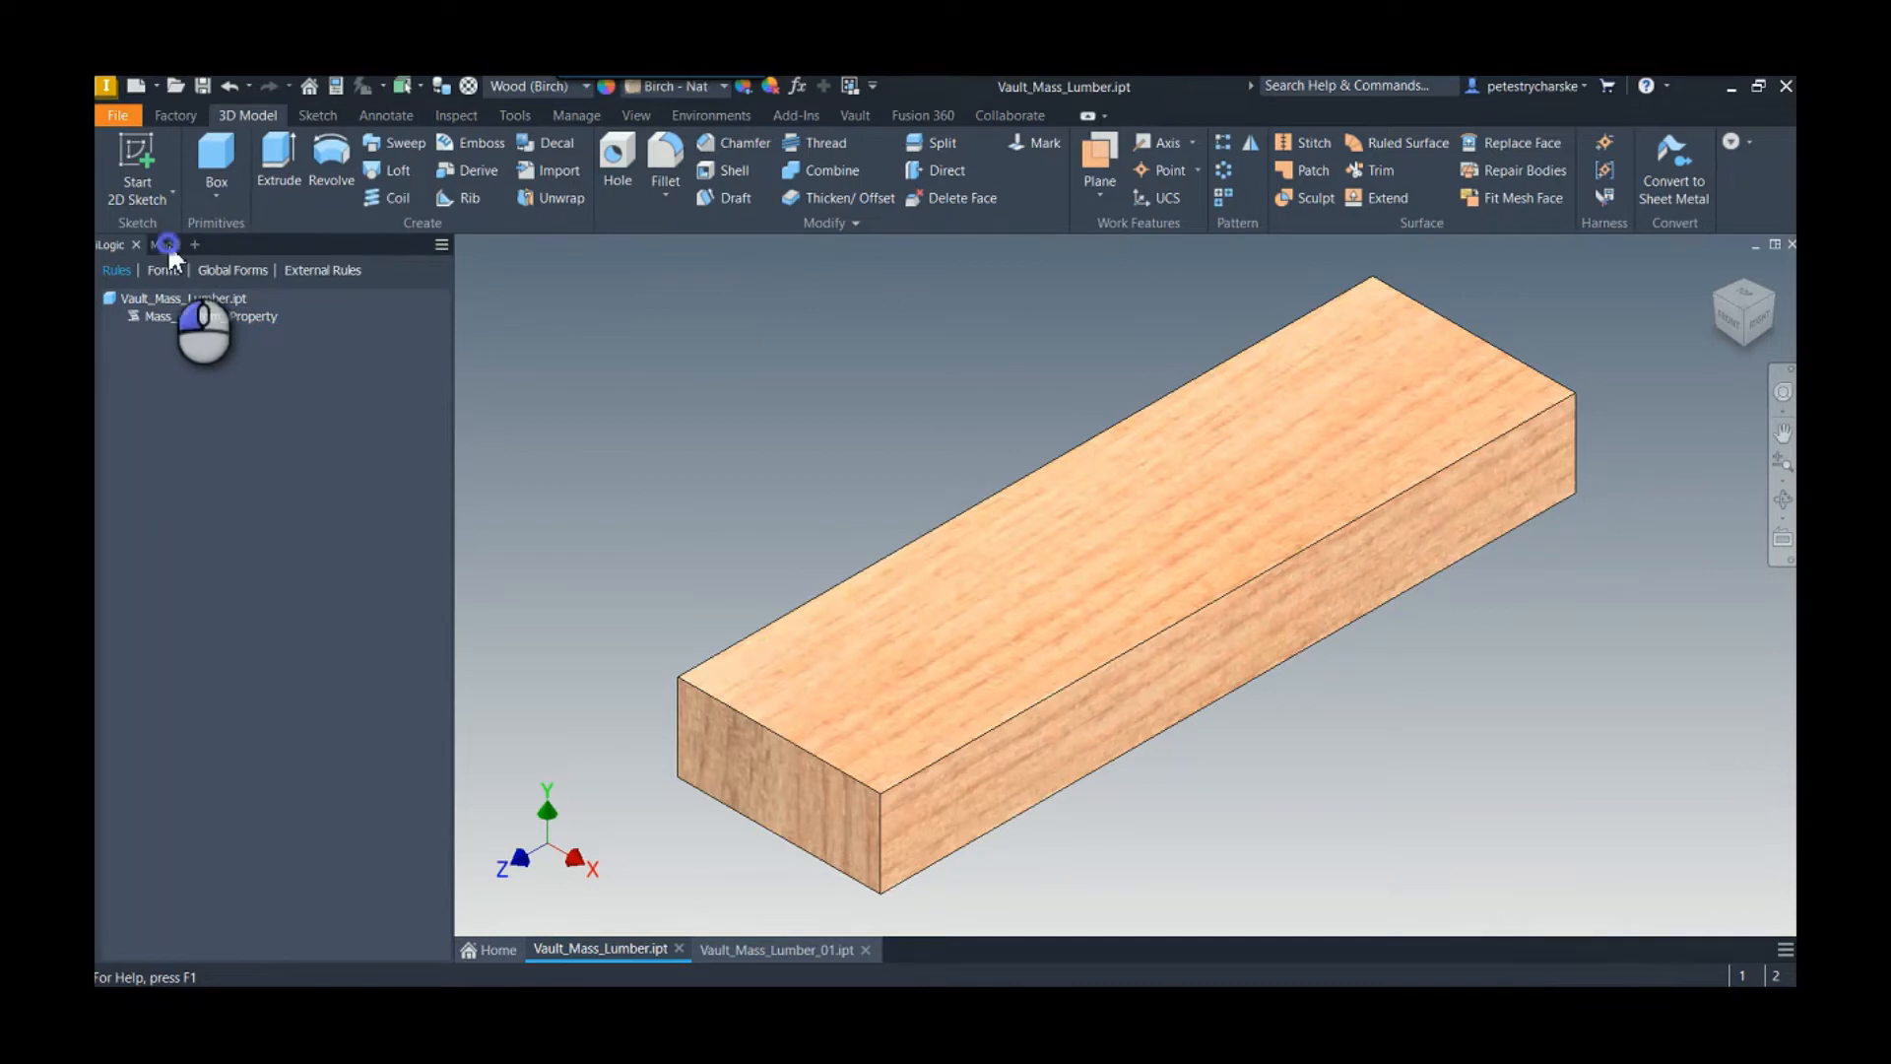
{"action": "right_click", "coordinate": [167, 267]}
{"action": "left_click", "coordinate": [218, 591]}
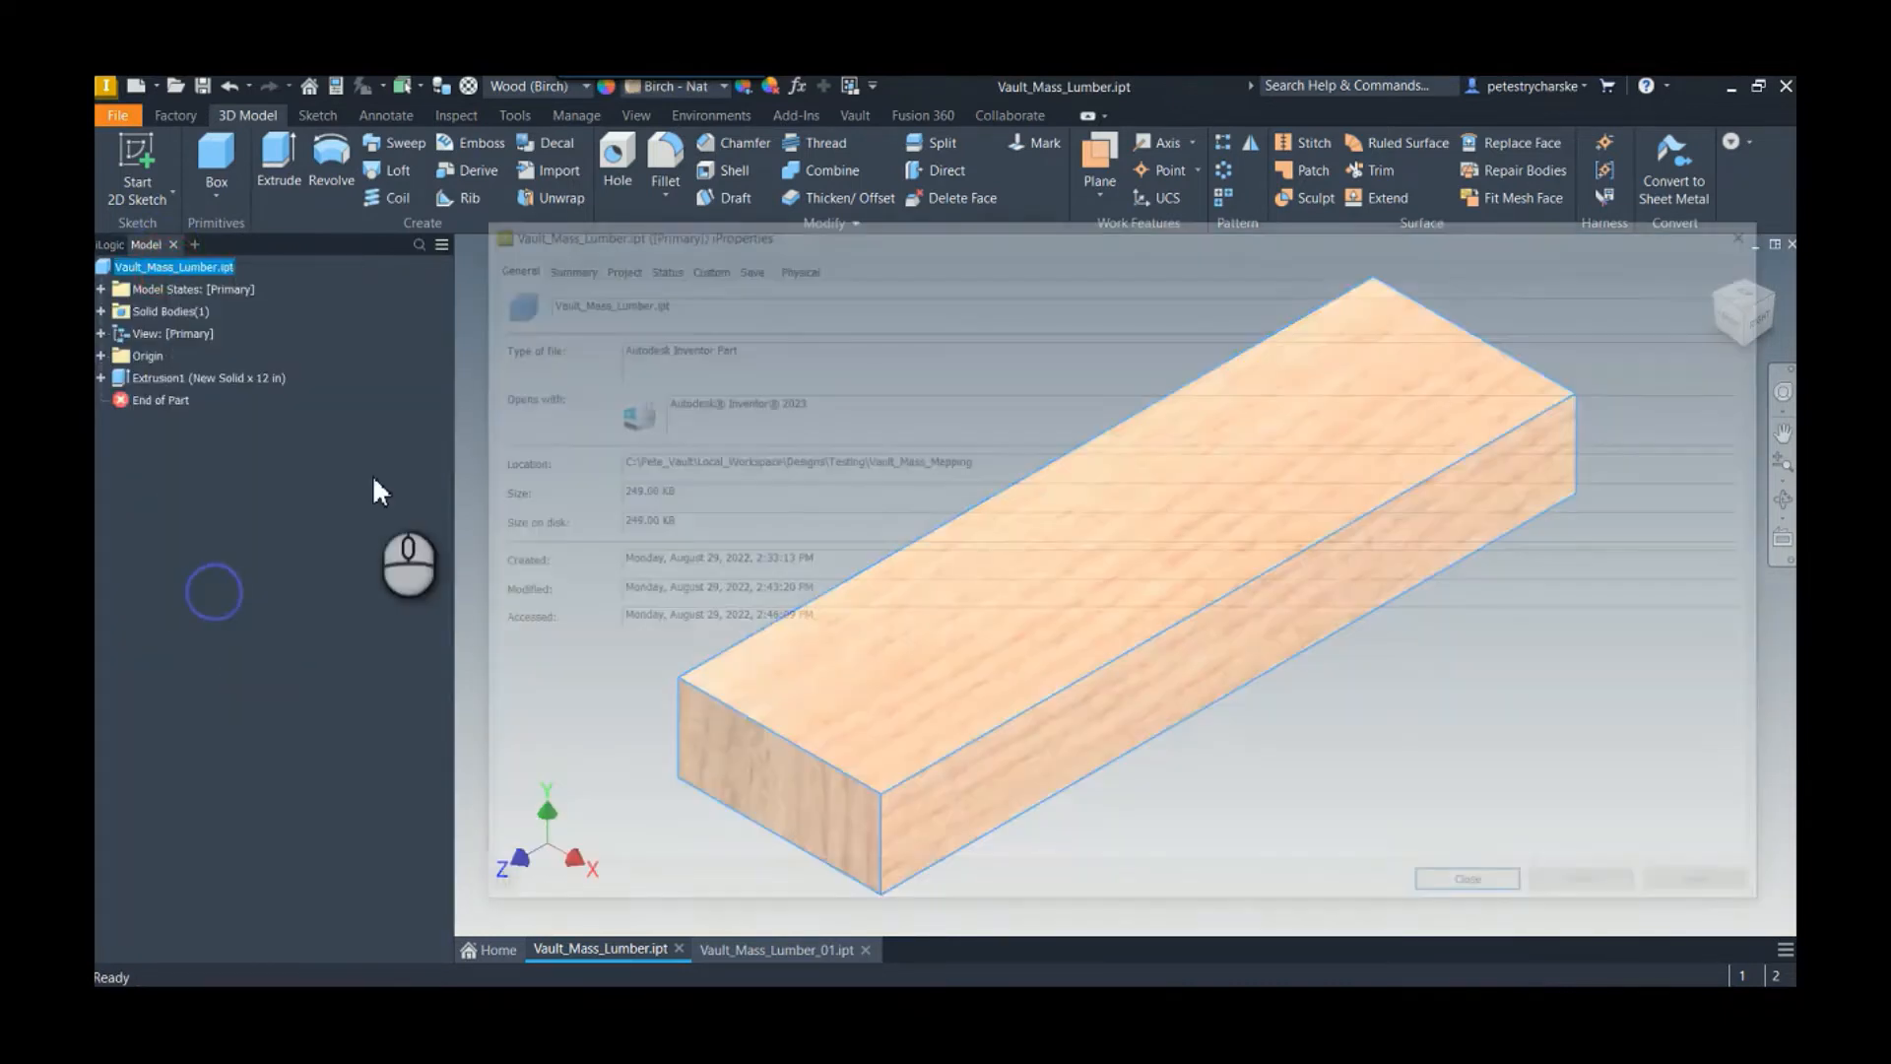
{"action": "left_click", "coordinate": [711, 261]}
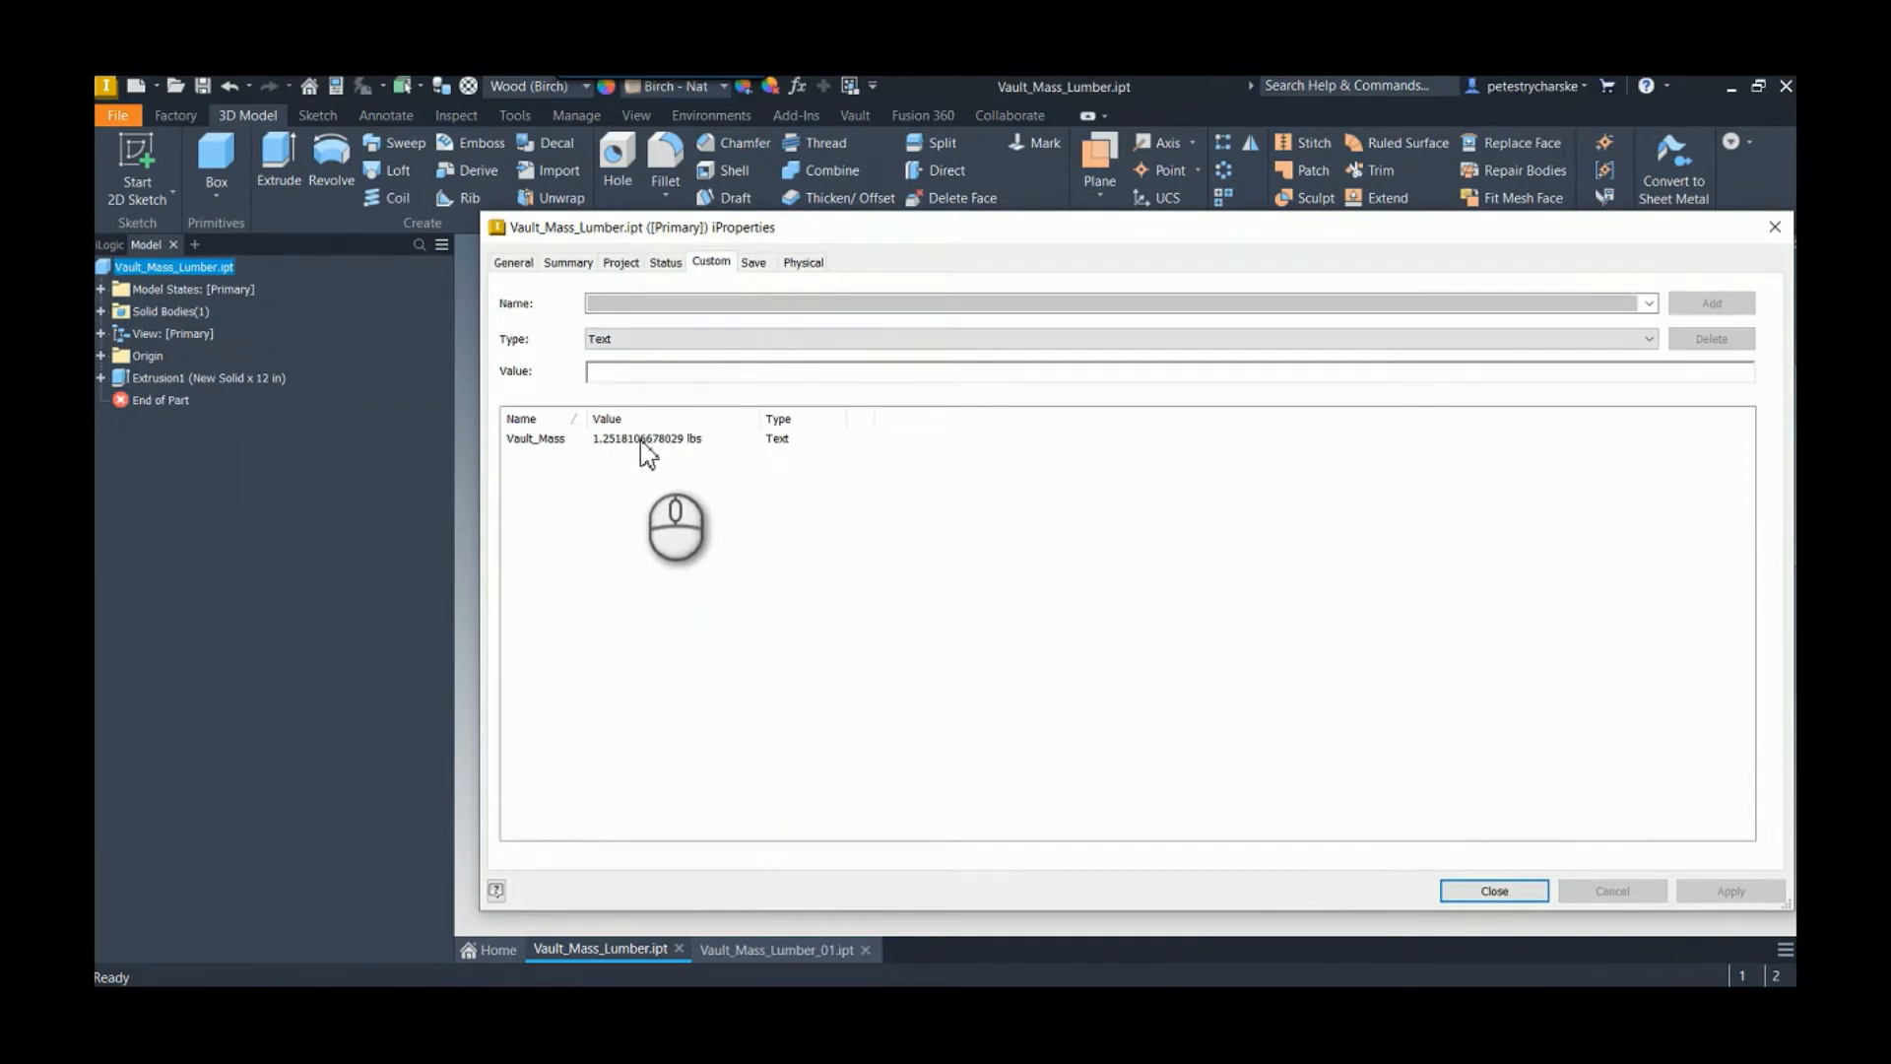
{"action": "left_click", "coordinate": [1464, 888]}
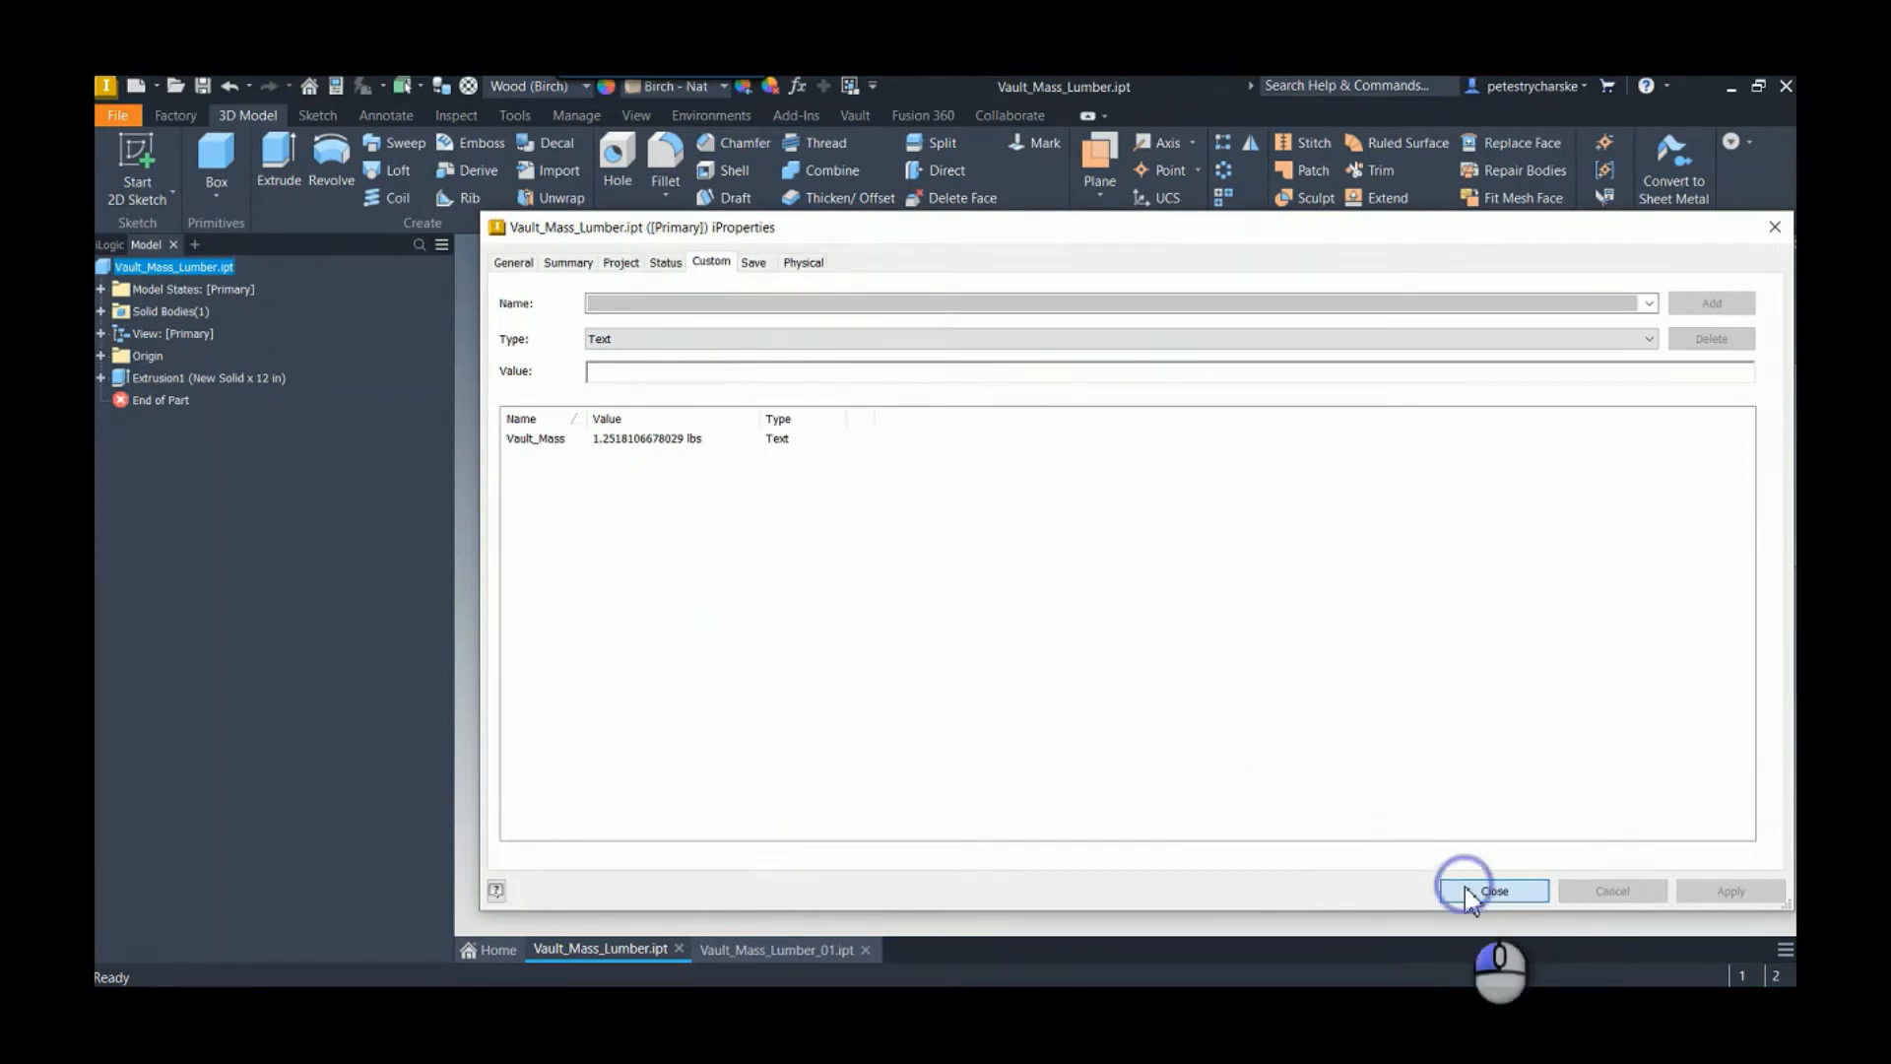
{"action": "left_click", "coordinate": [681, 457]}
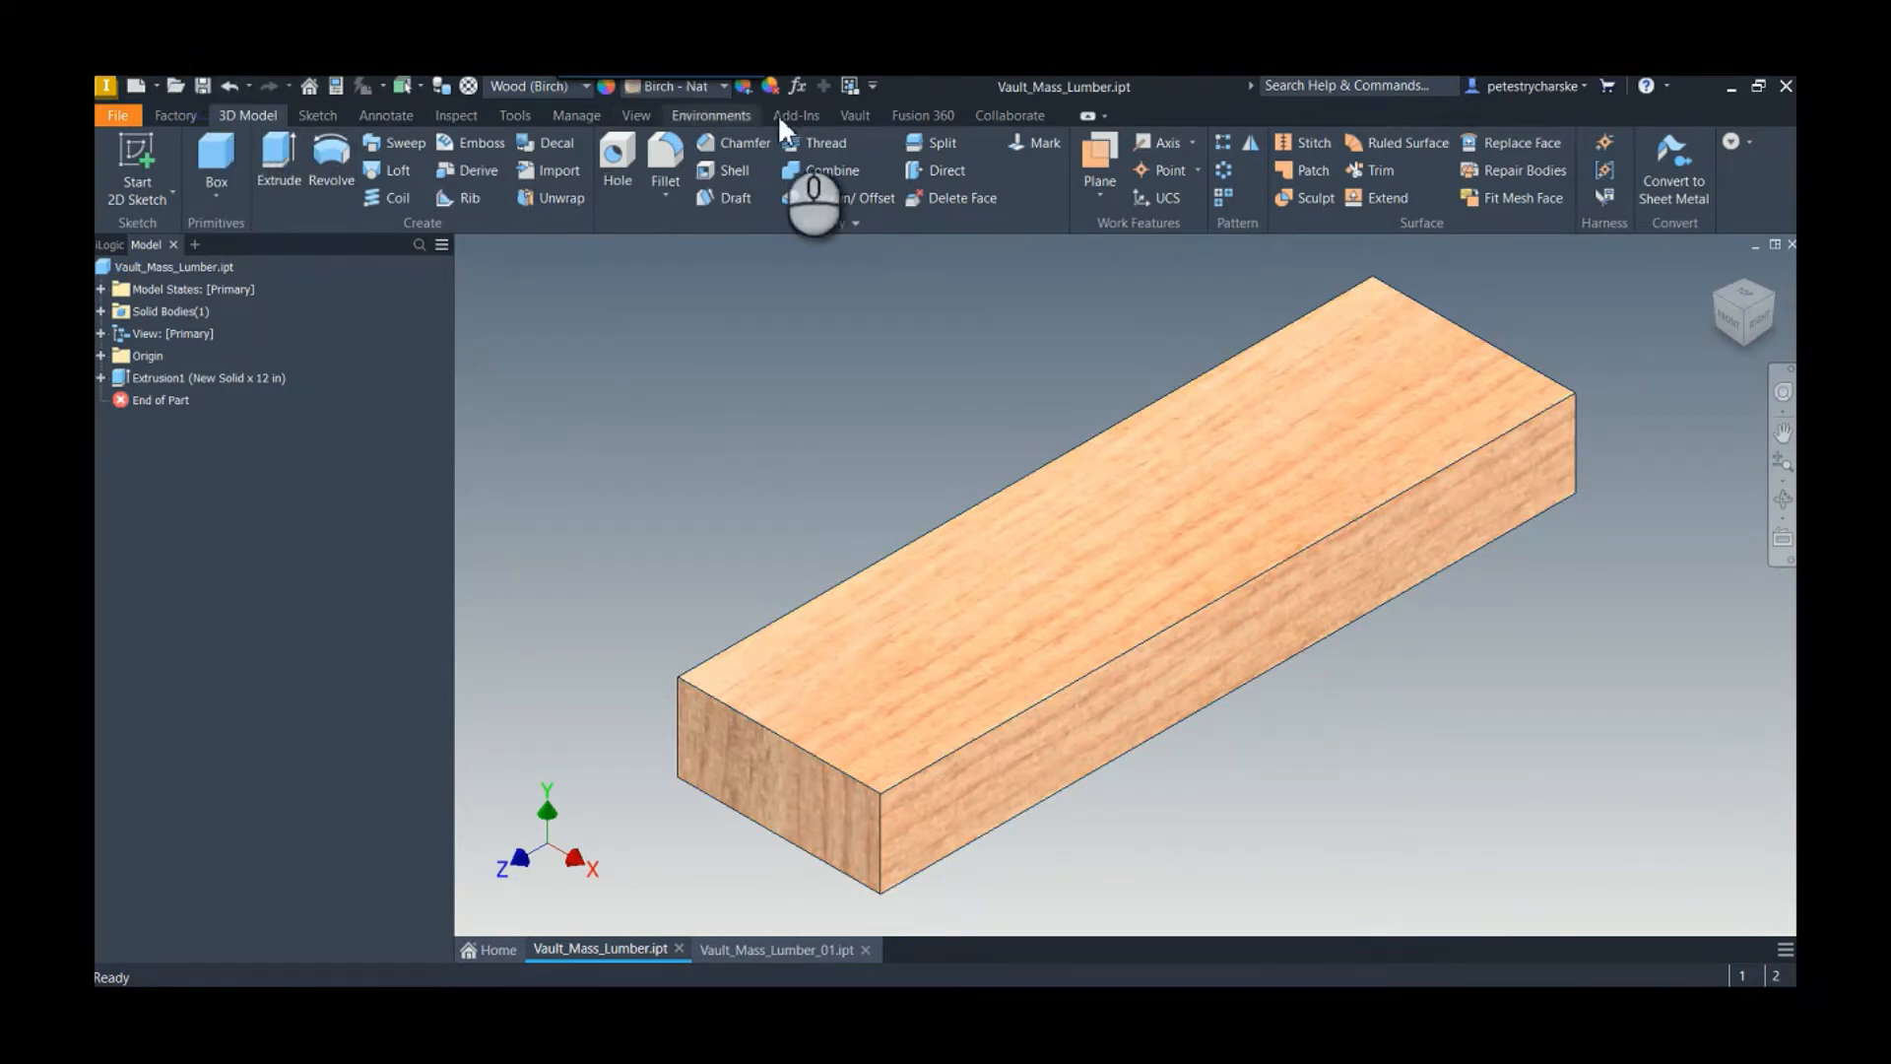
Step: Check Vault_Mass_Lumber.ipt in to the vault with the comment "Initial check in."
{"action": "left_click", "coordinate": [853, 116]}
{"action": "left_click", "coordinate": [457, 157]}
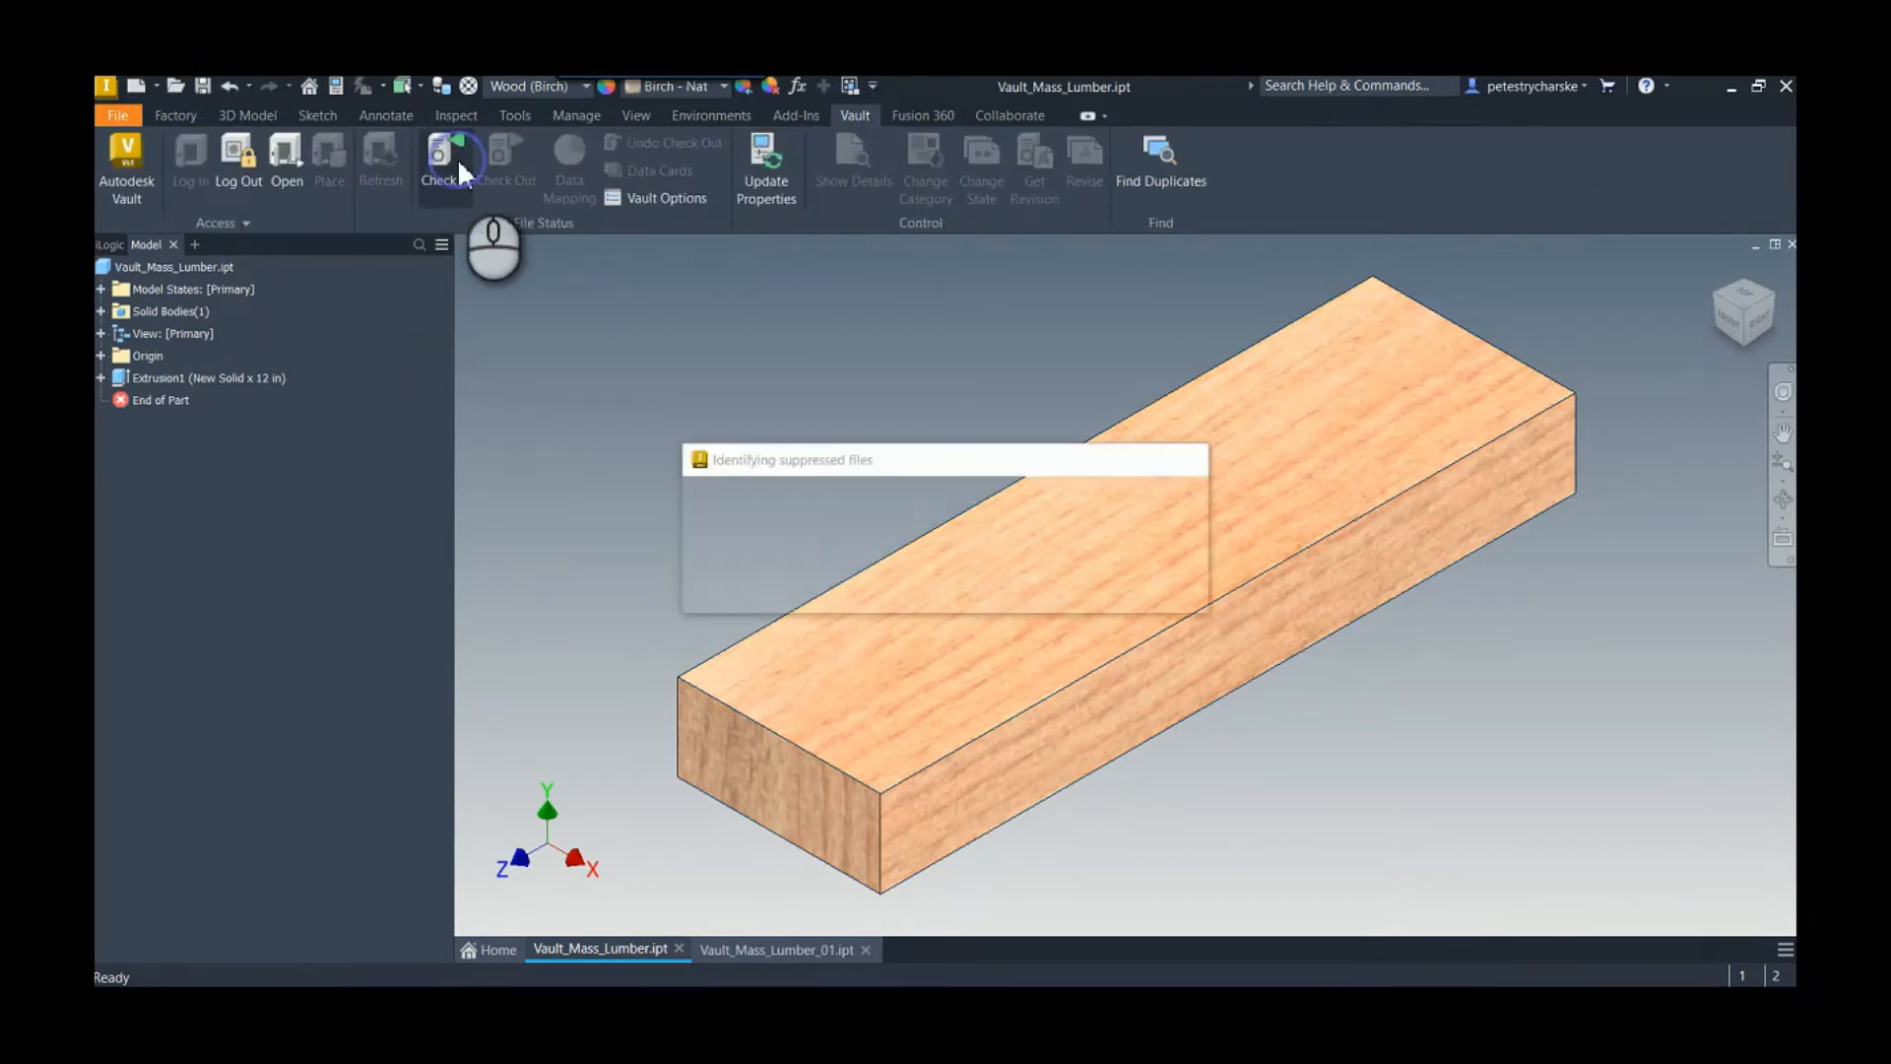
{"action": "type", "text": "In"}
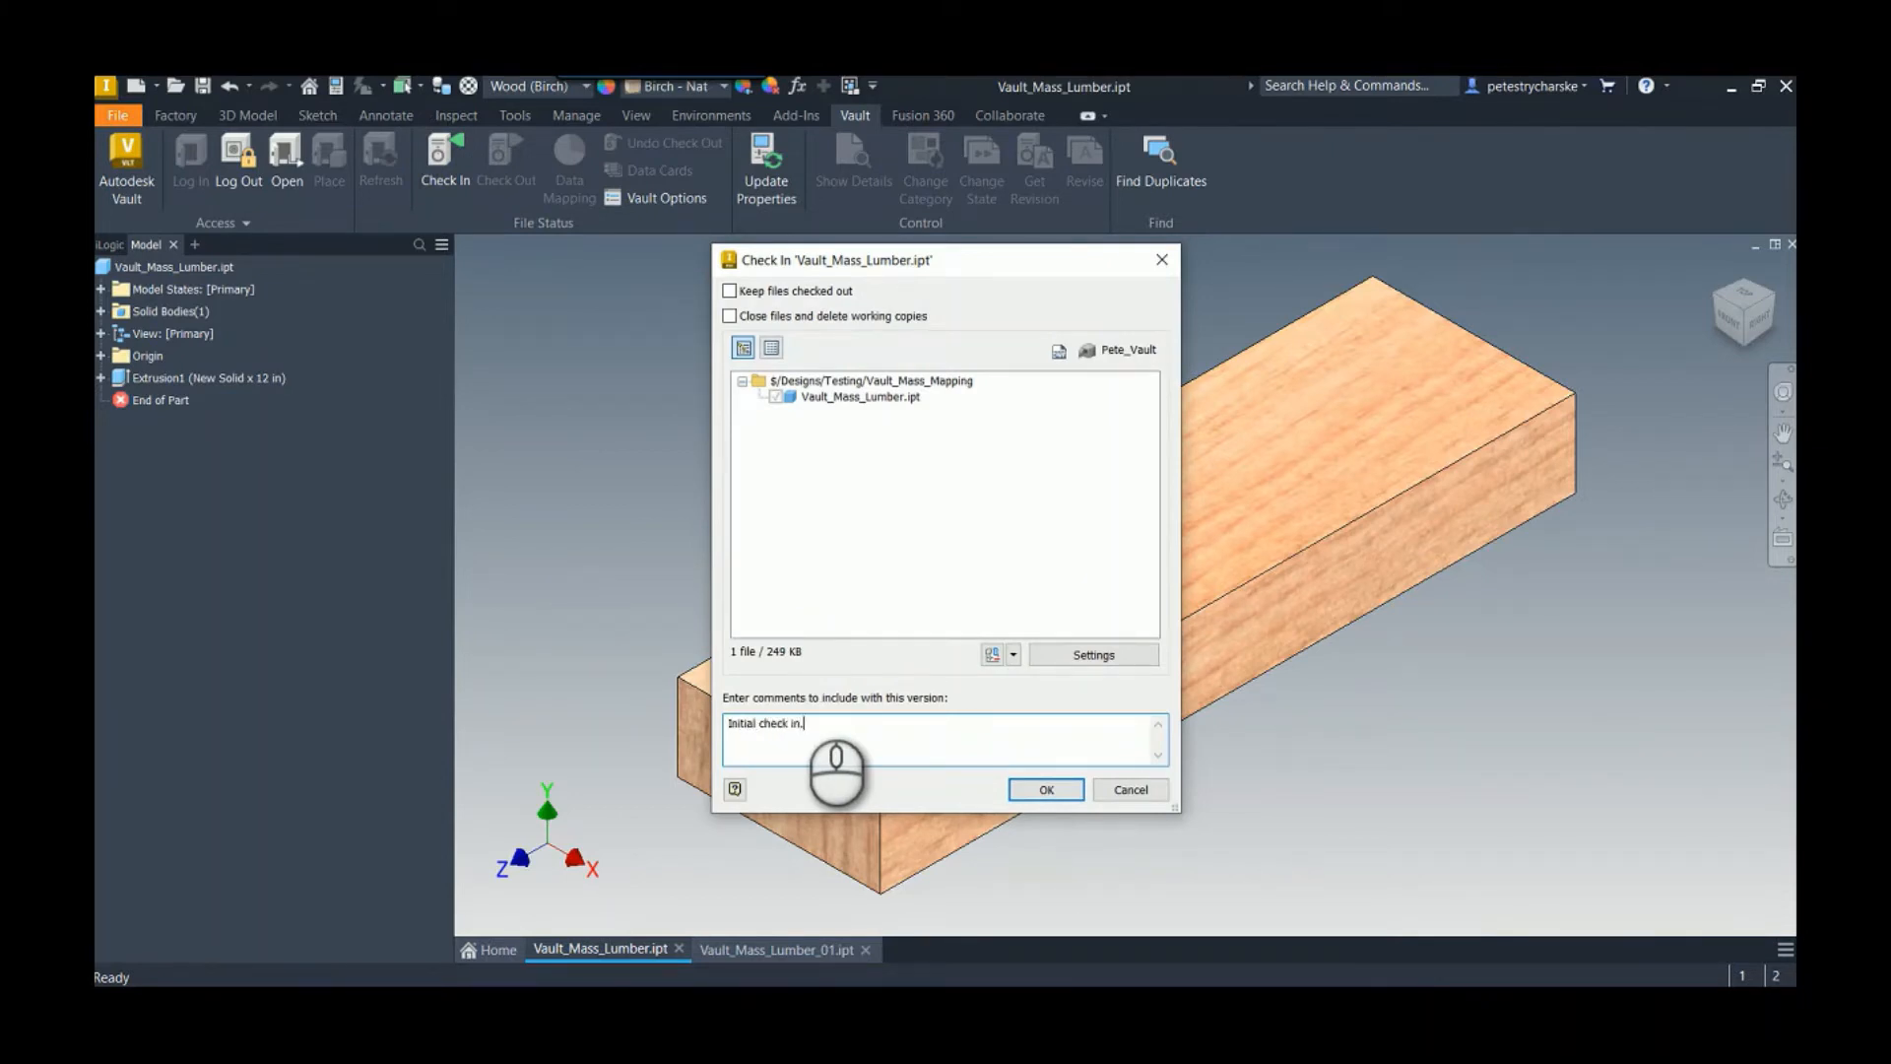
{"action": "type", "text": "itial check in."}
{"action": "left_click", "coordinate": [1046, 789]}
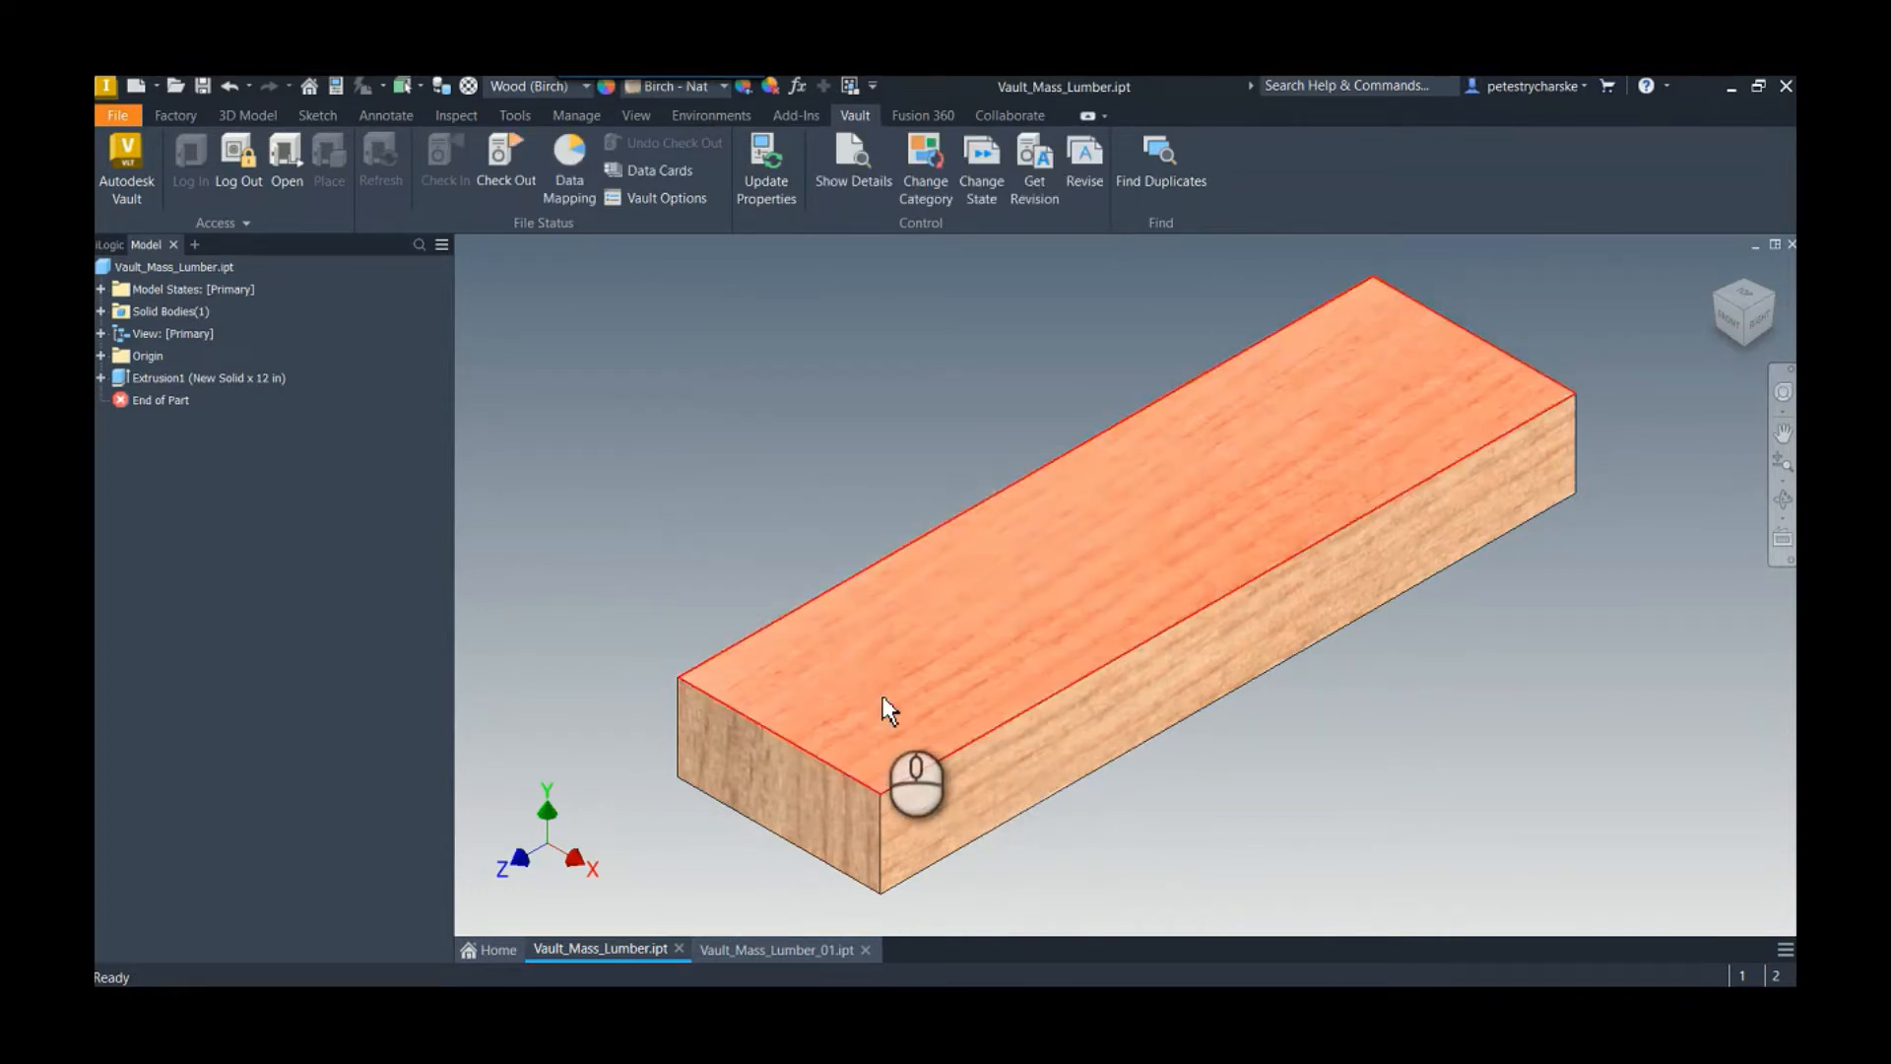
Step: Switch to Autodesk Vault Professional and refresh the Vault_Mass_Mapping folder
{"action": "left_click", "coordinate": [1300, 1016]}
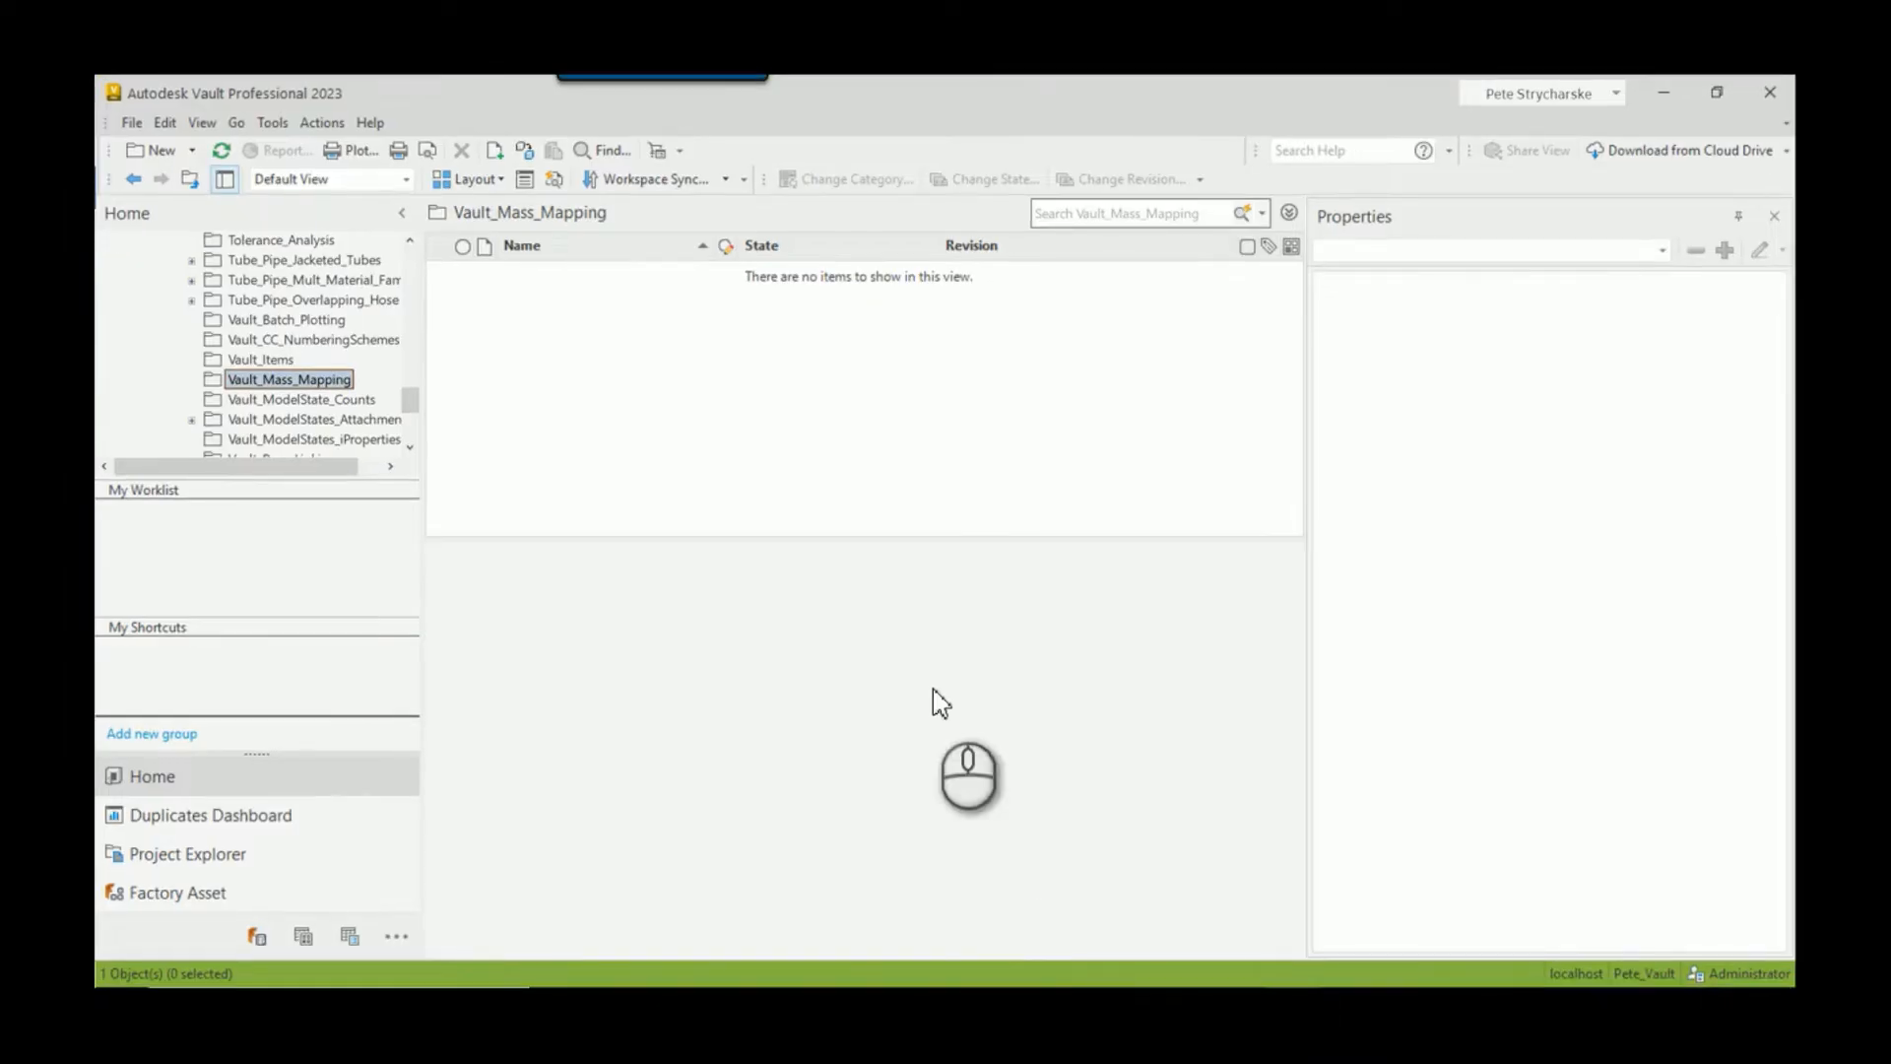
{"action": "left_click", "coordinate": [300, 380]}
{"action": "left_click", "coordinate": [221, 150]}
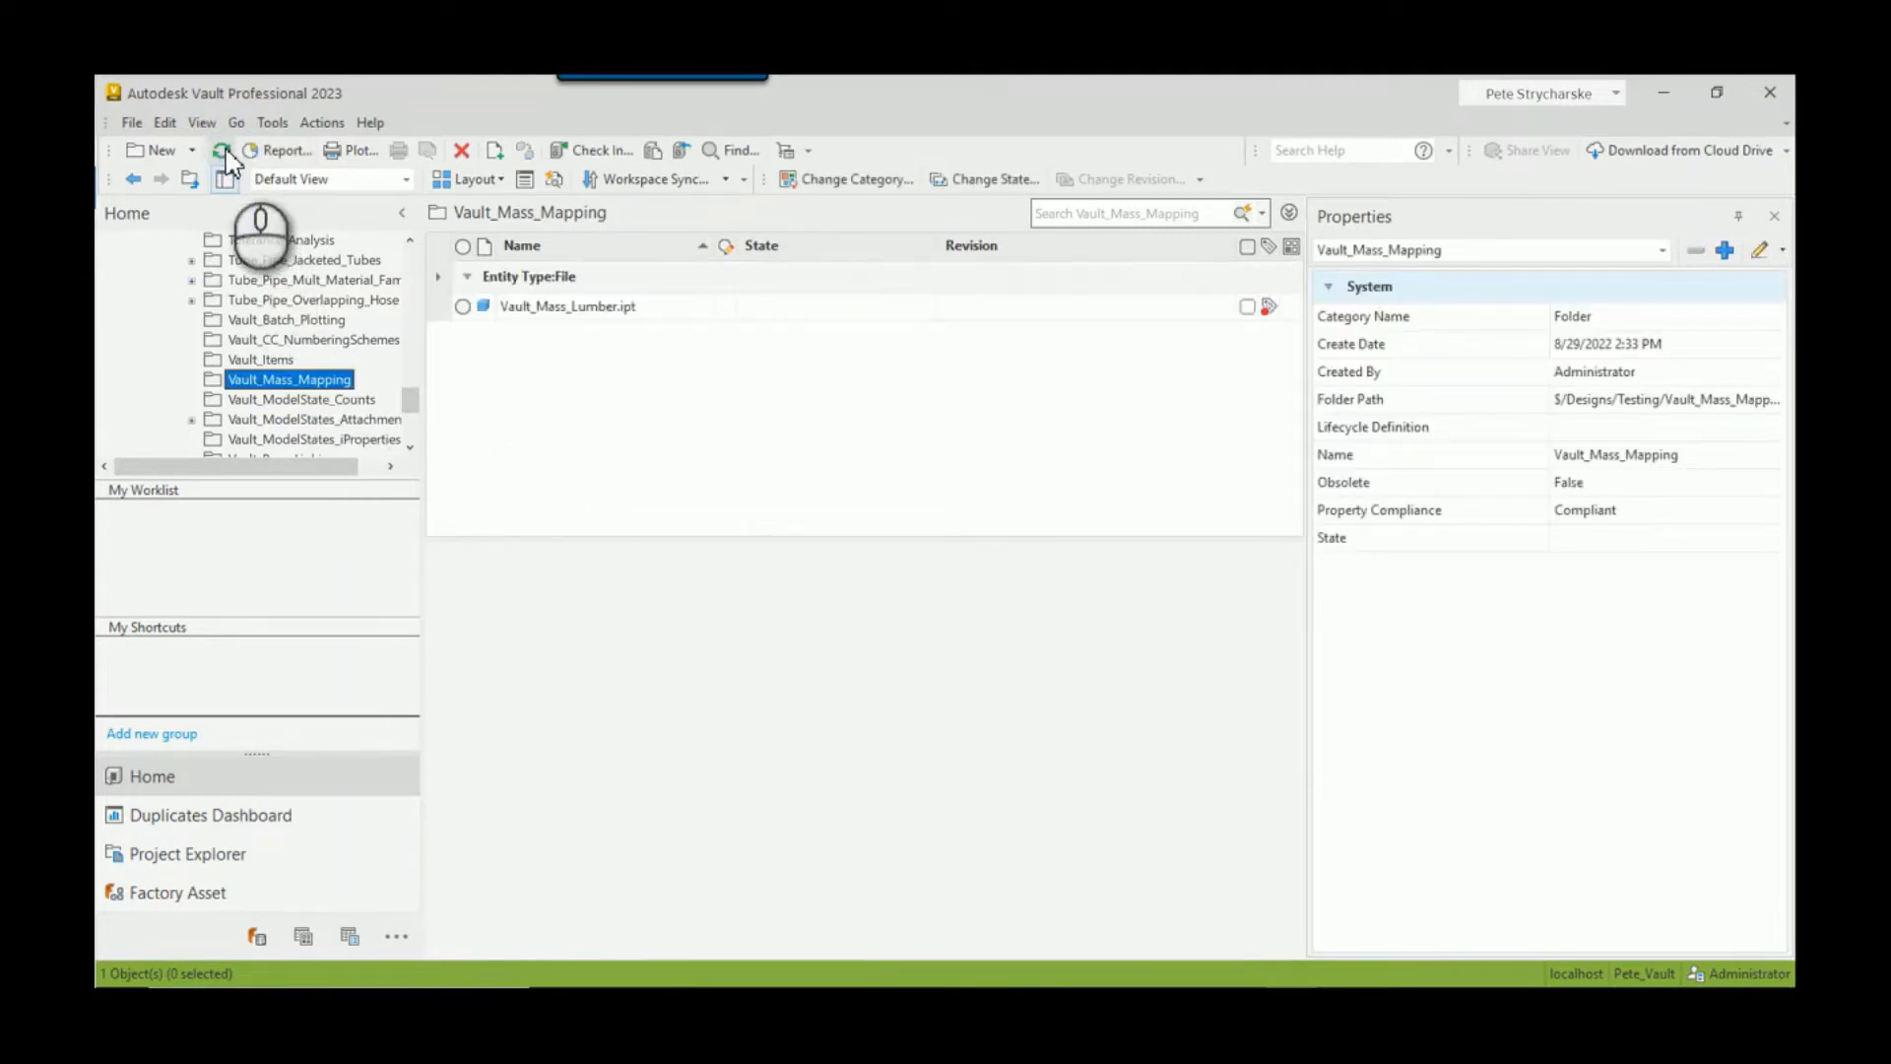
Step: Select Vault_Mass_Lumber.ipt and open the property definitions from the vault's behavior settings
{"action": "left_click", "coordinate": [589, 307]}
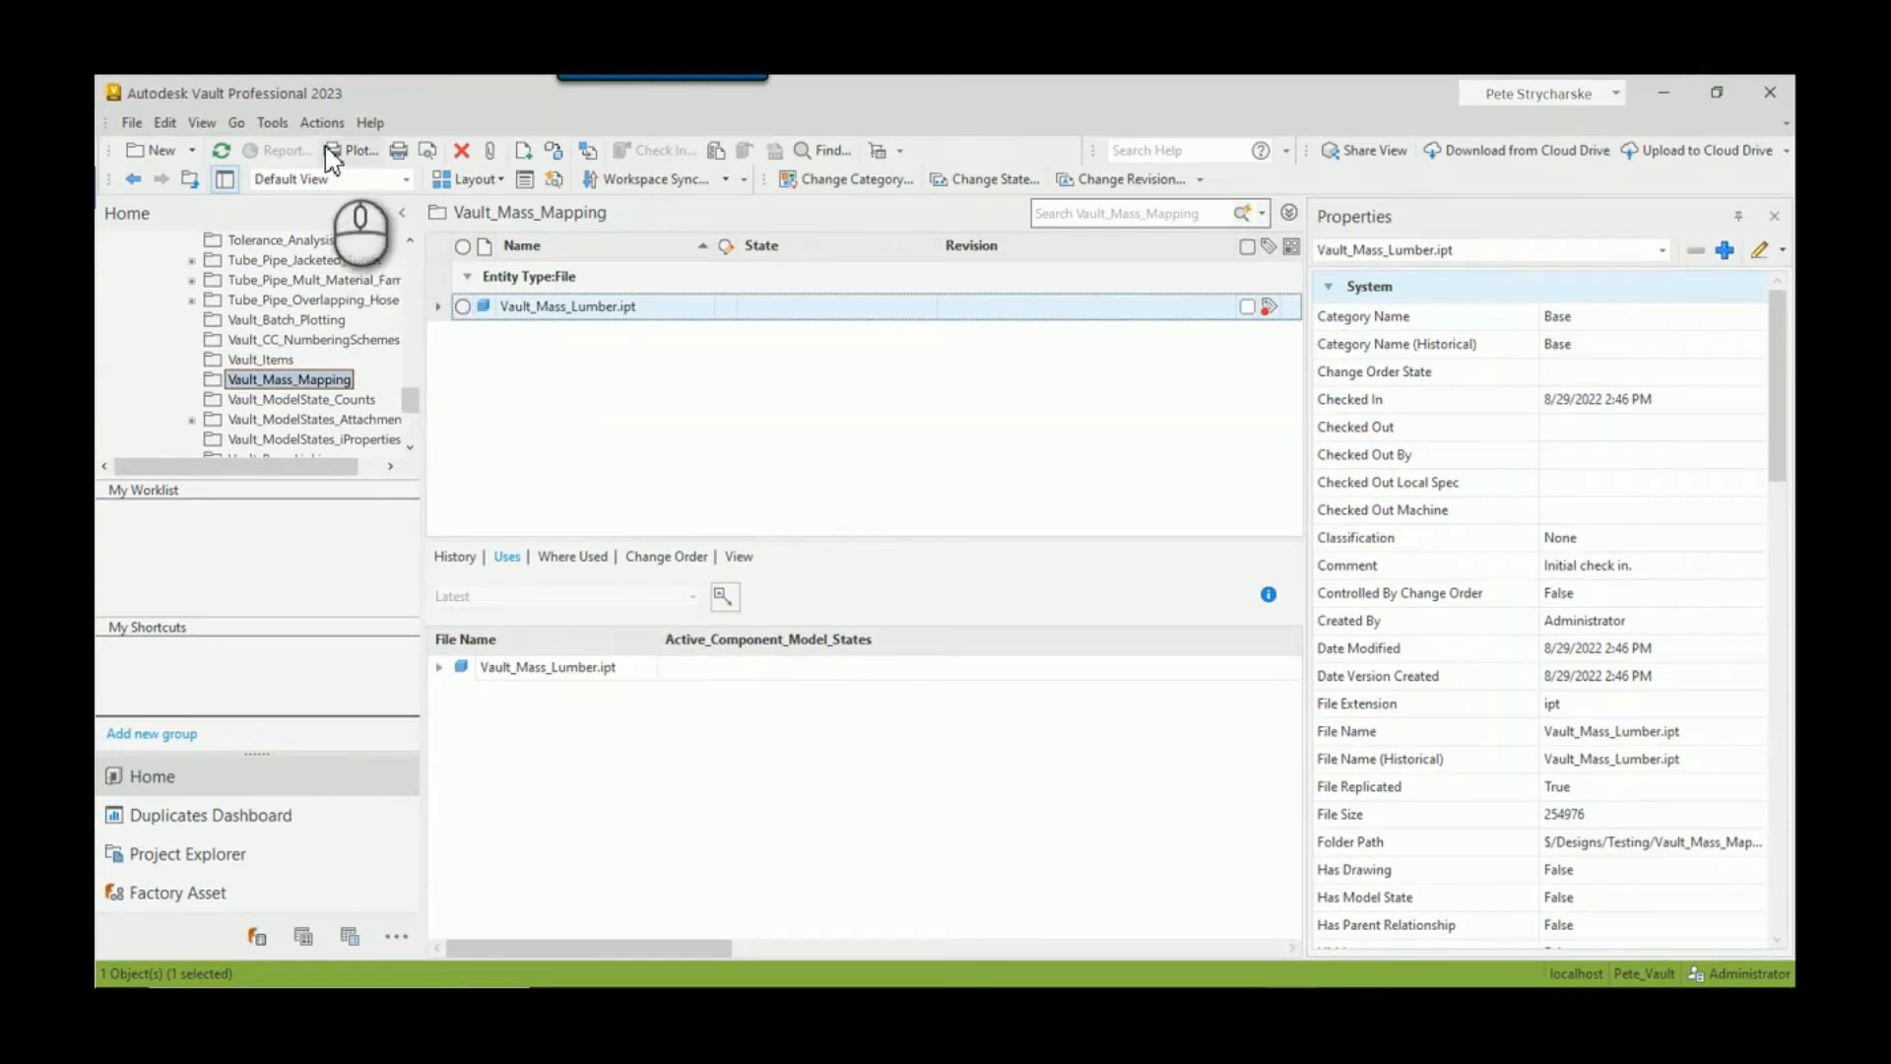
{"action": "left_click", "coordinate": [274, 124]}
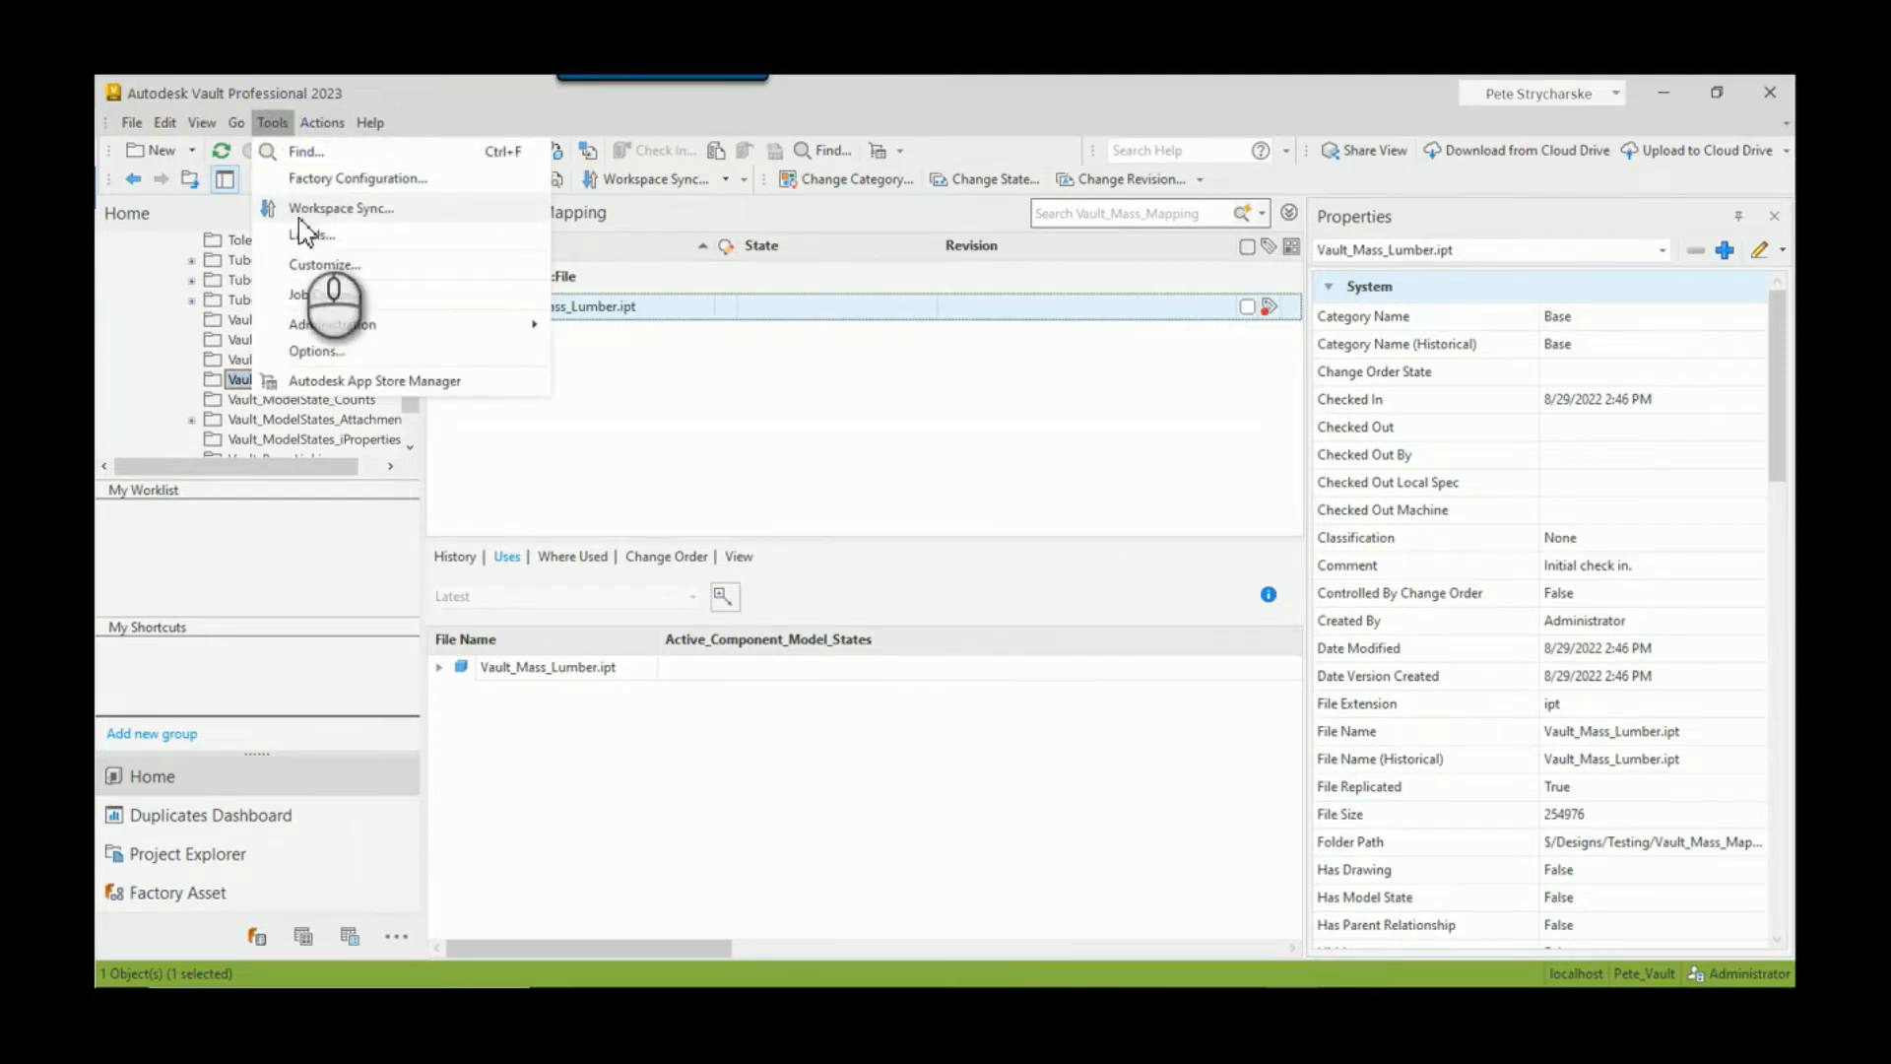
{"action": "mouse_move", "coordinate": [335, 324]}
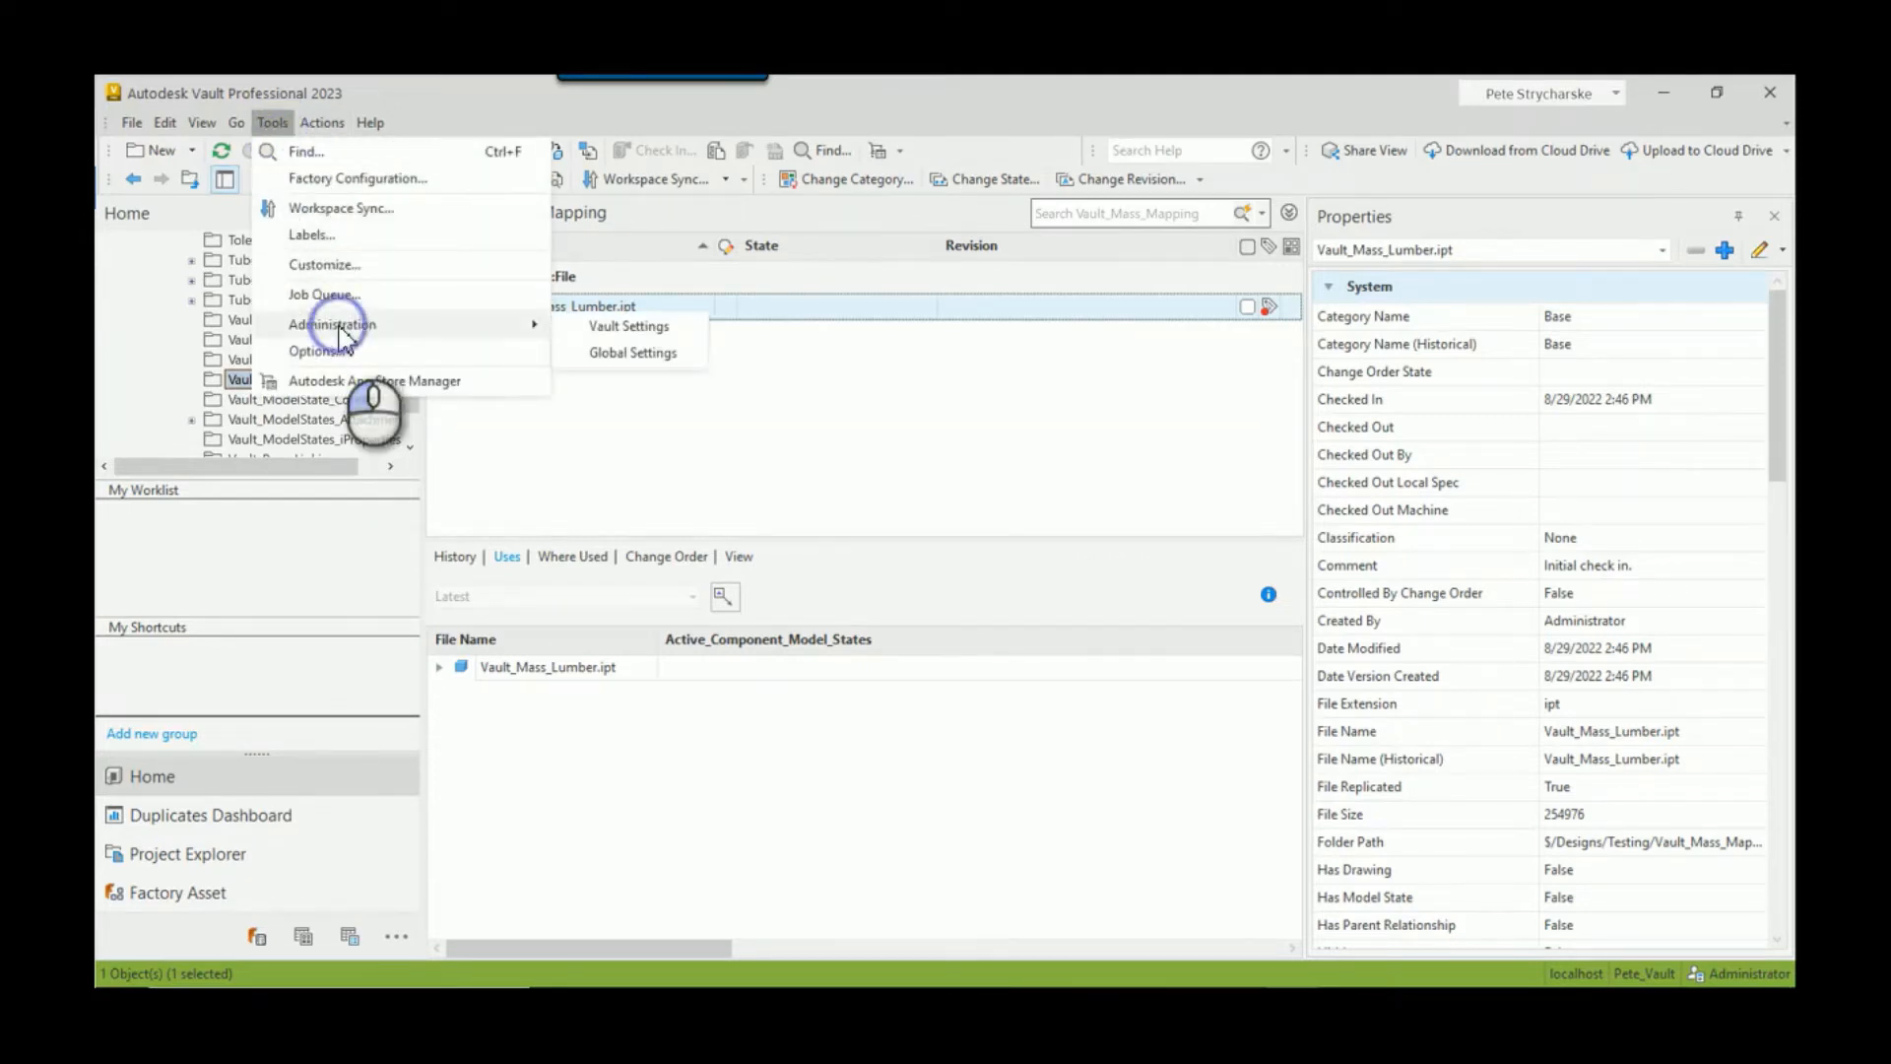
{"action": "left_click", "coordinate": [630, 328]}
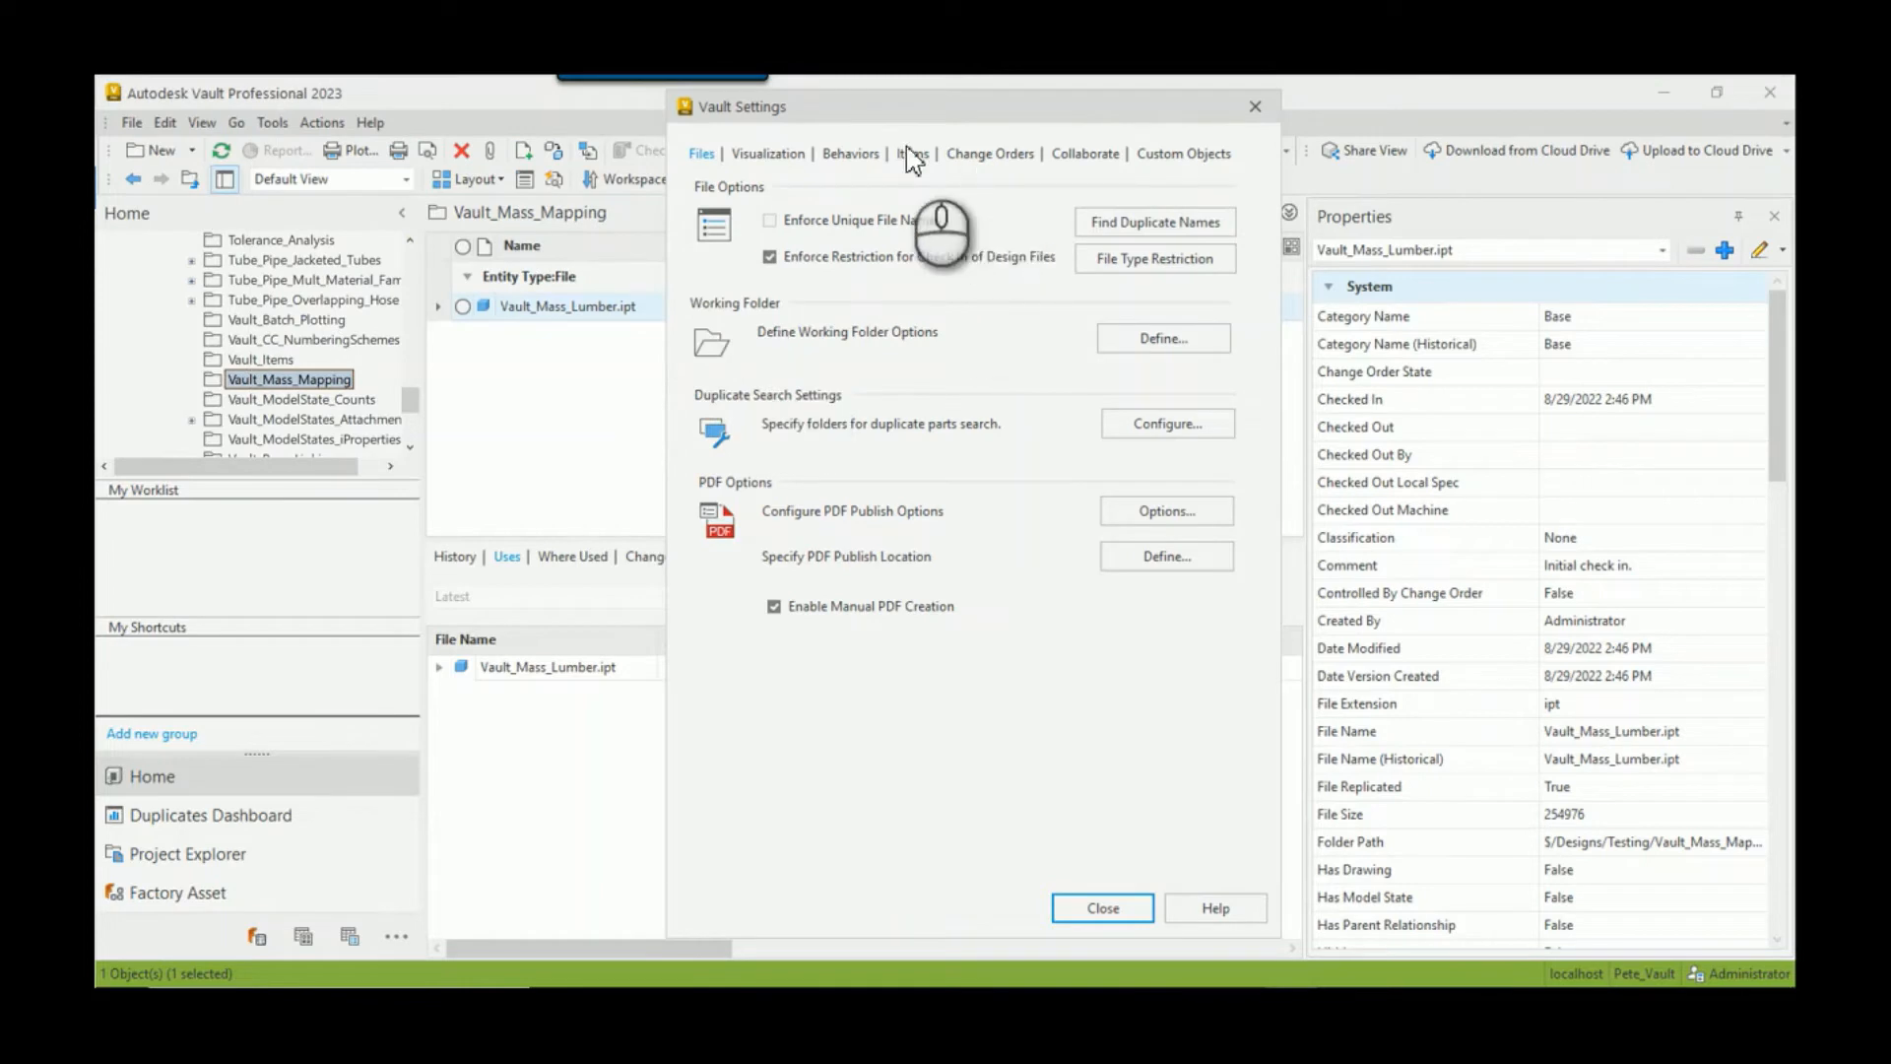
{"action": "left_click", "coordinate": [850, 155]}
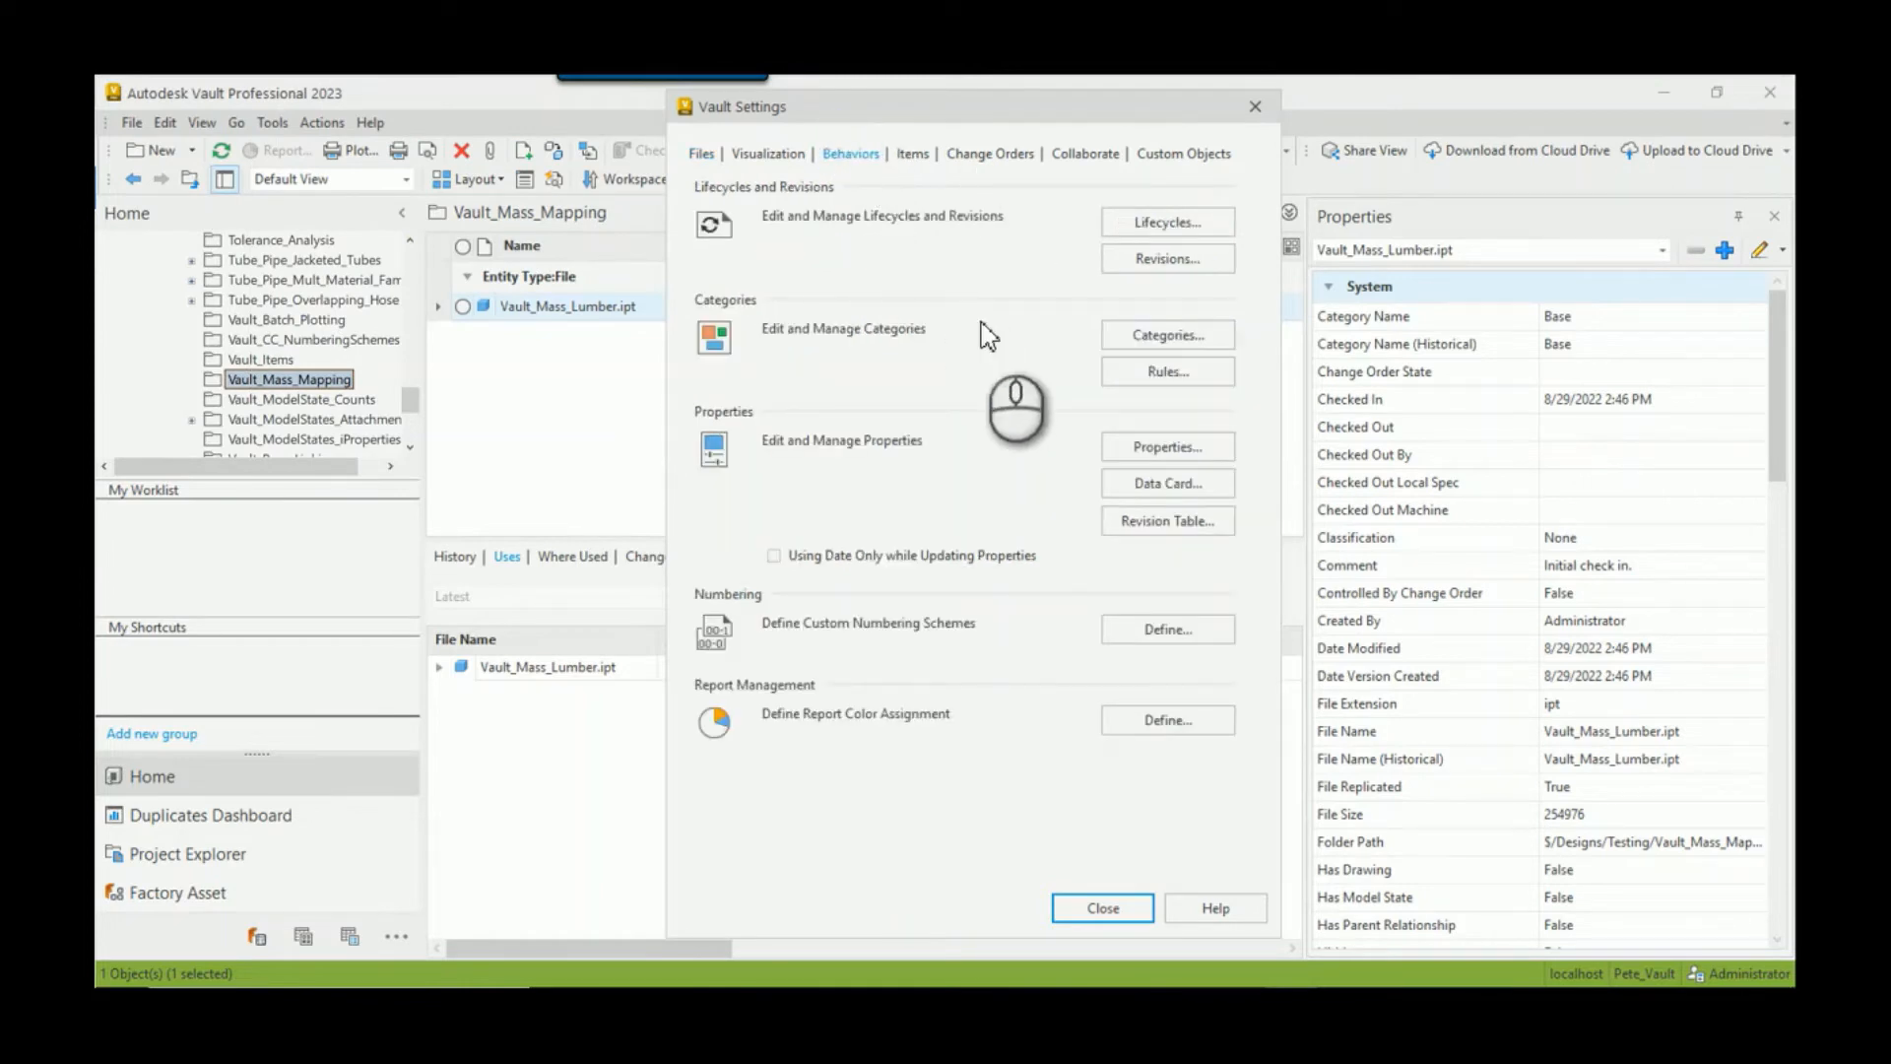
{"action": "left_click", "coordinate": [1162, 448]}
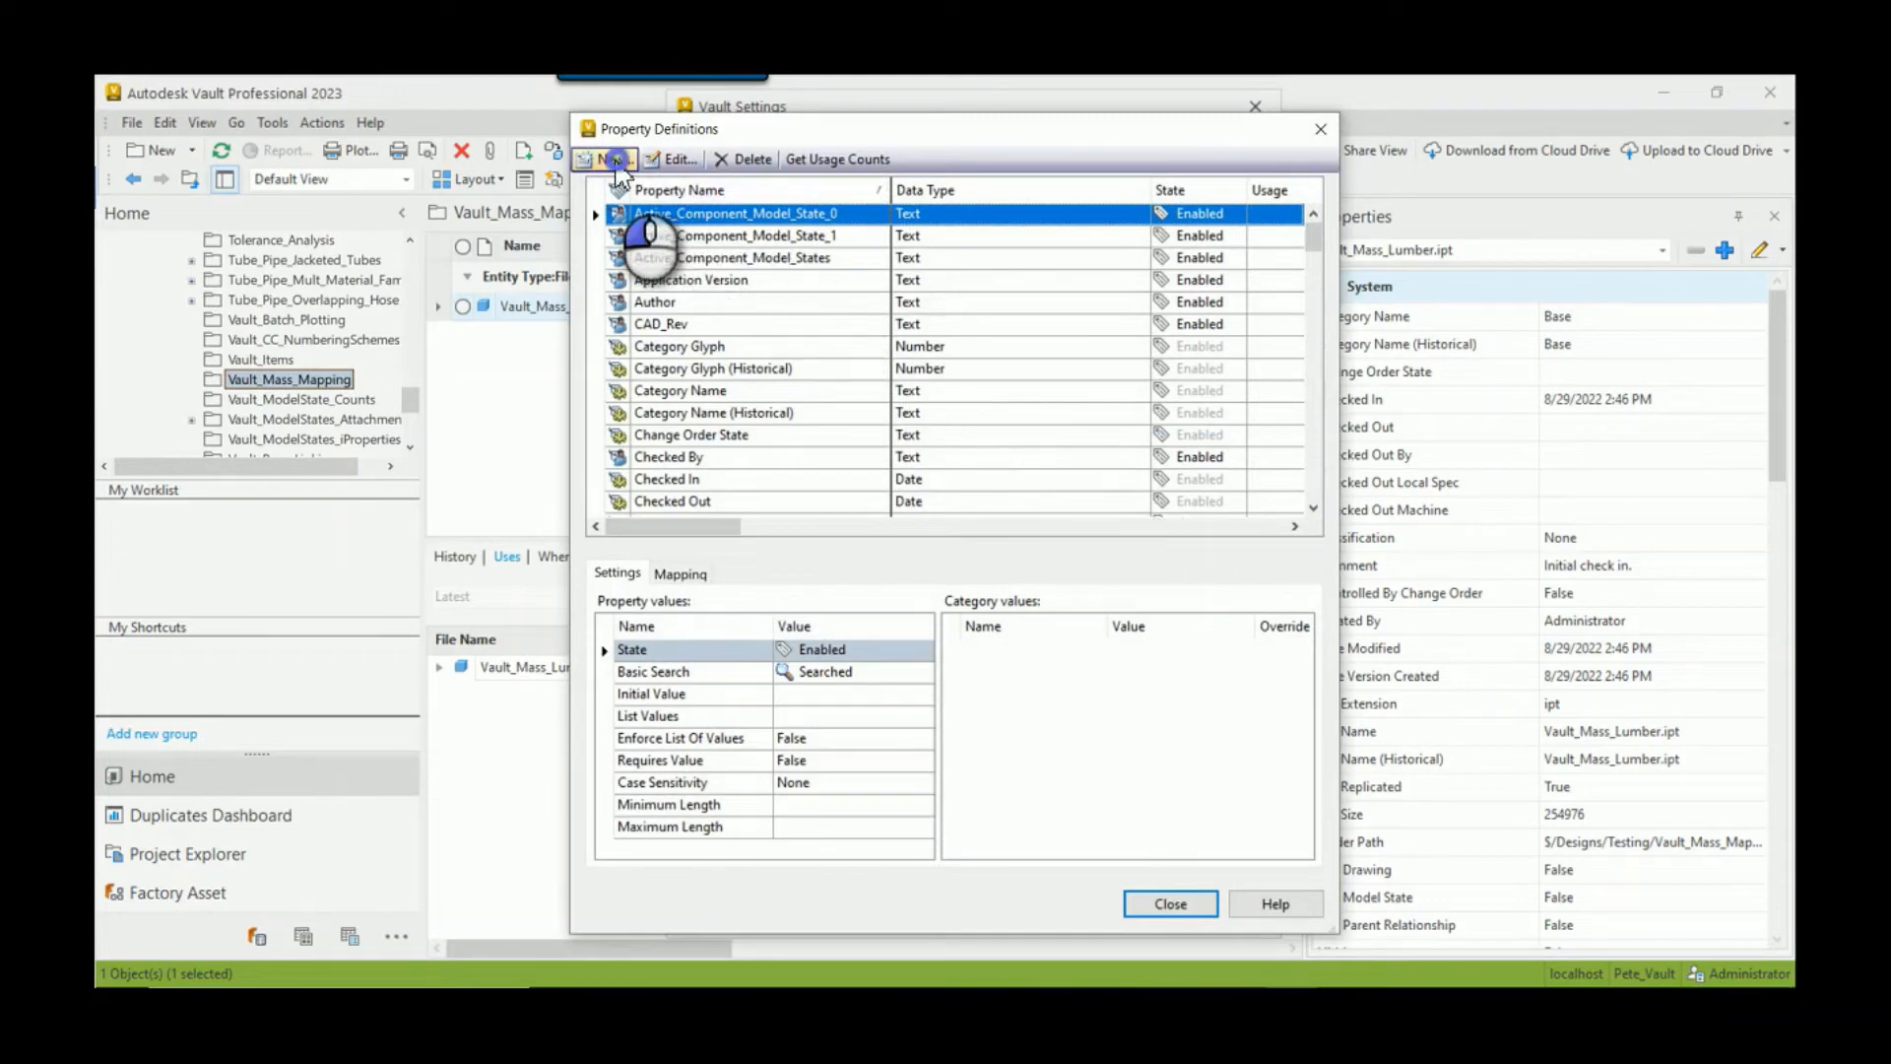
Step: Start a new Text property named Vault_Mass and associate it with the File entity
{"action": "left_click", "coordinate": [614, 159]}
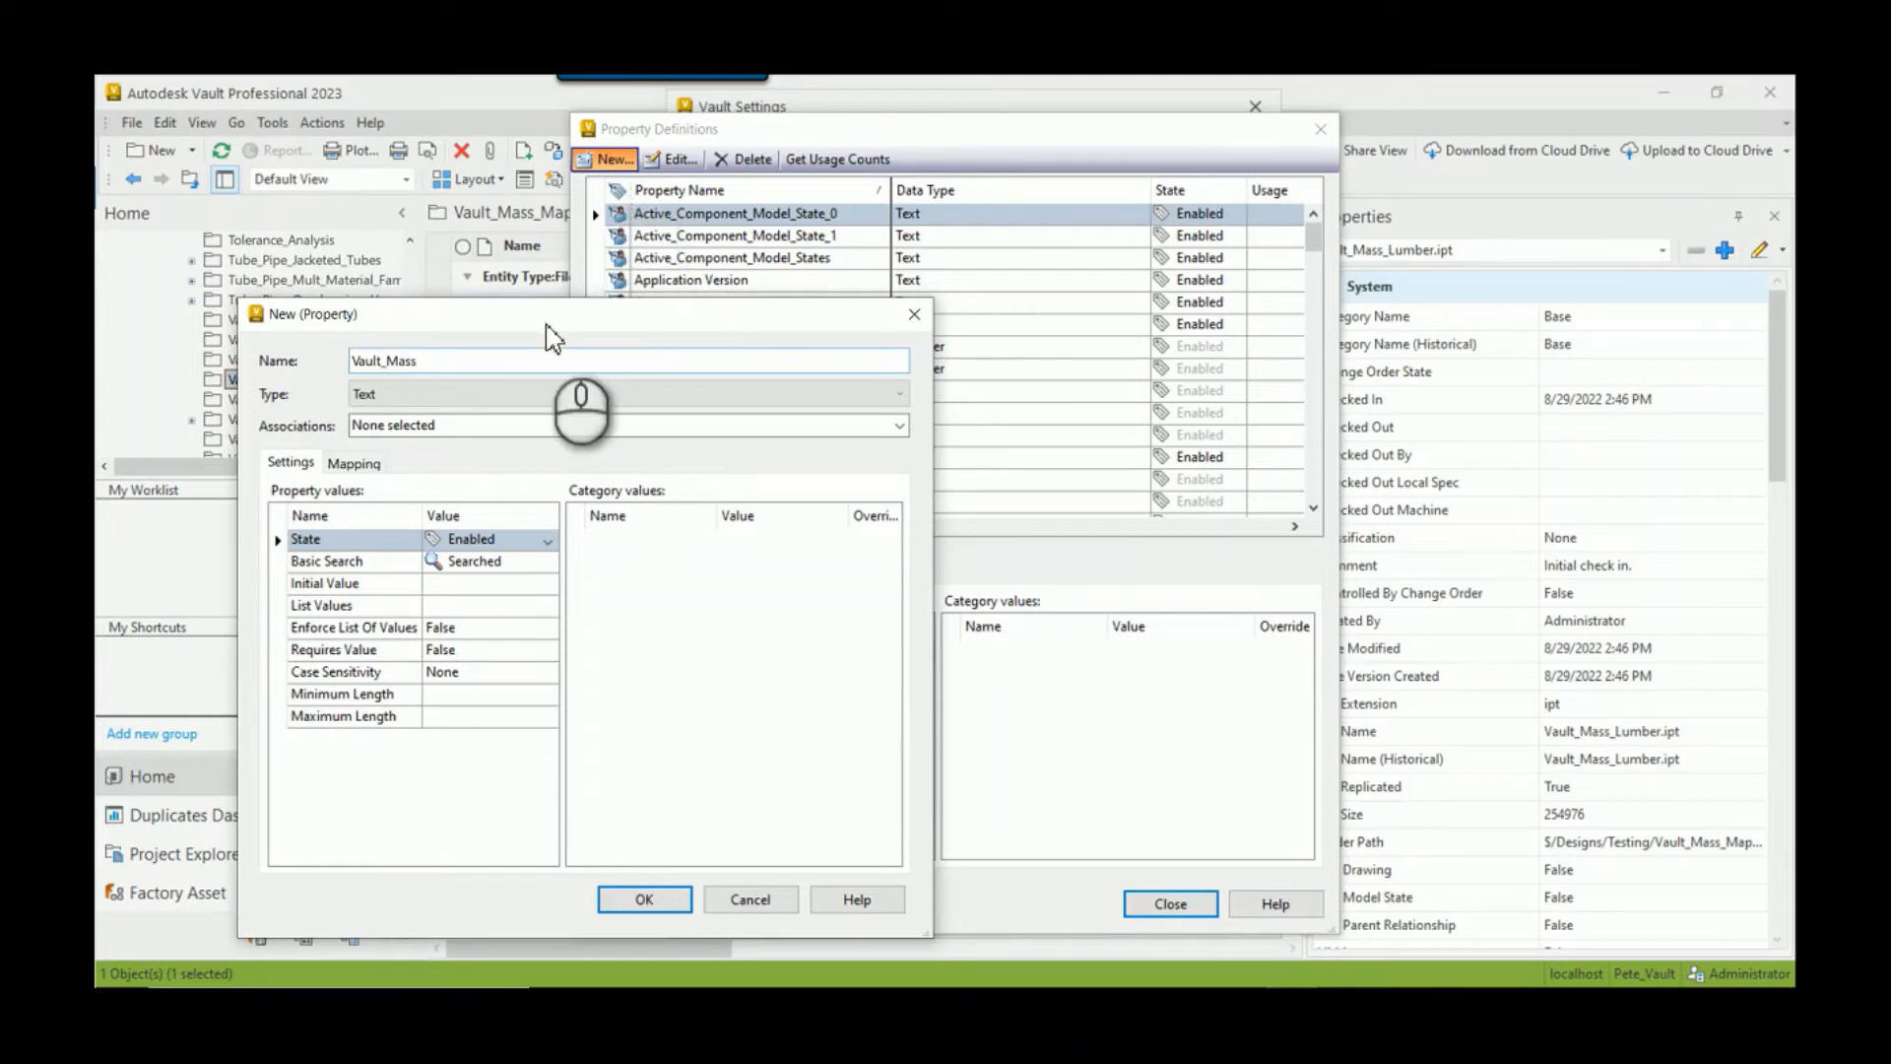
{"action": "left_click", "coordinate": [433, 427]}
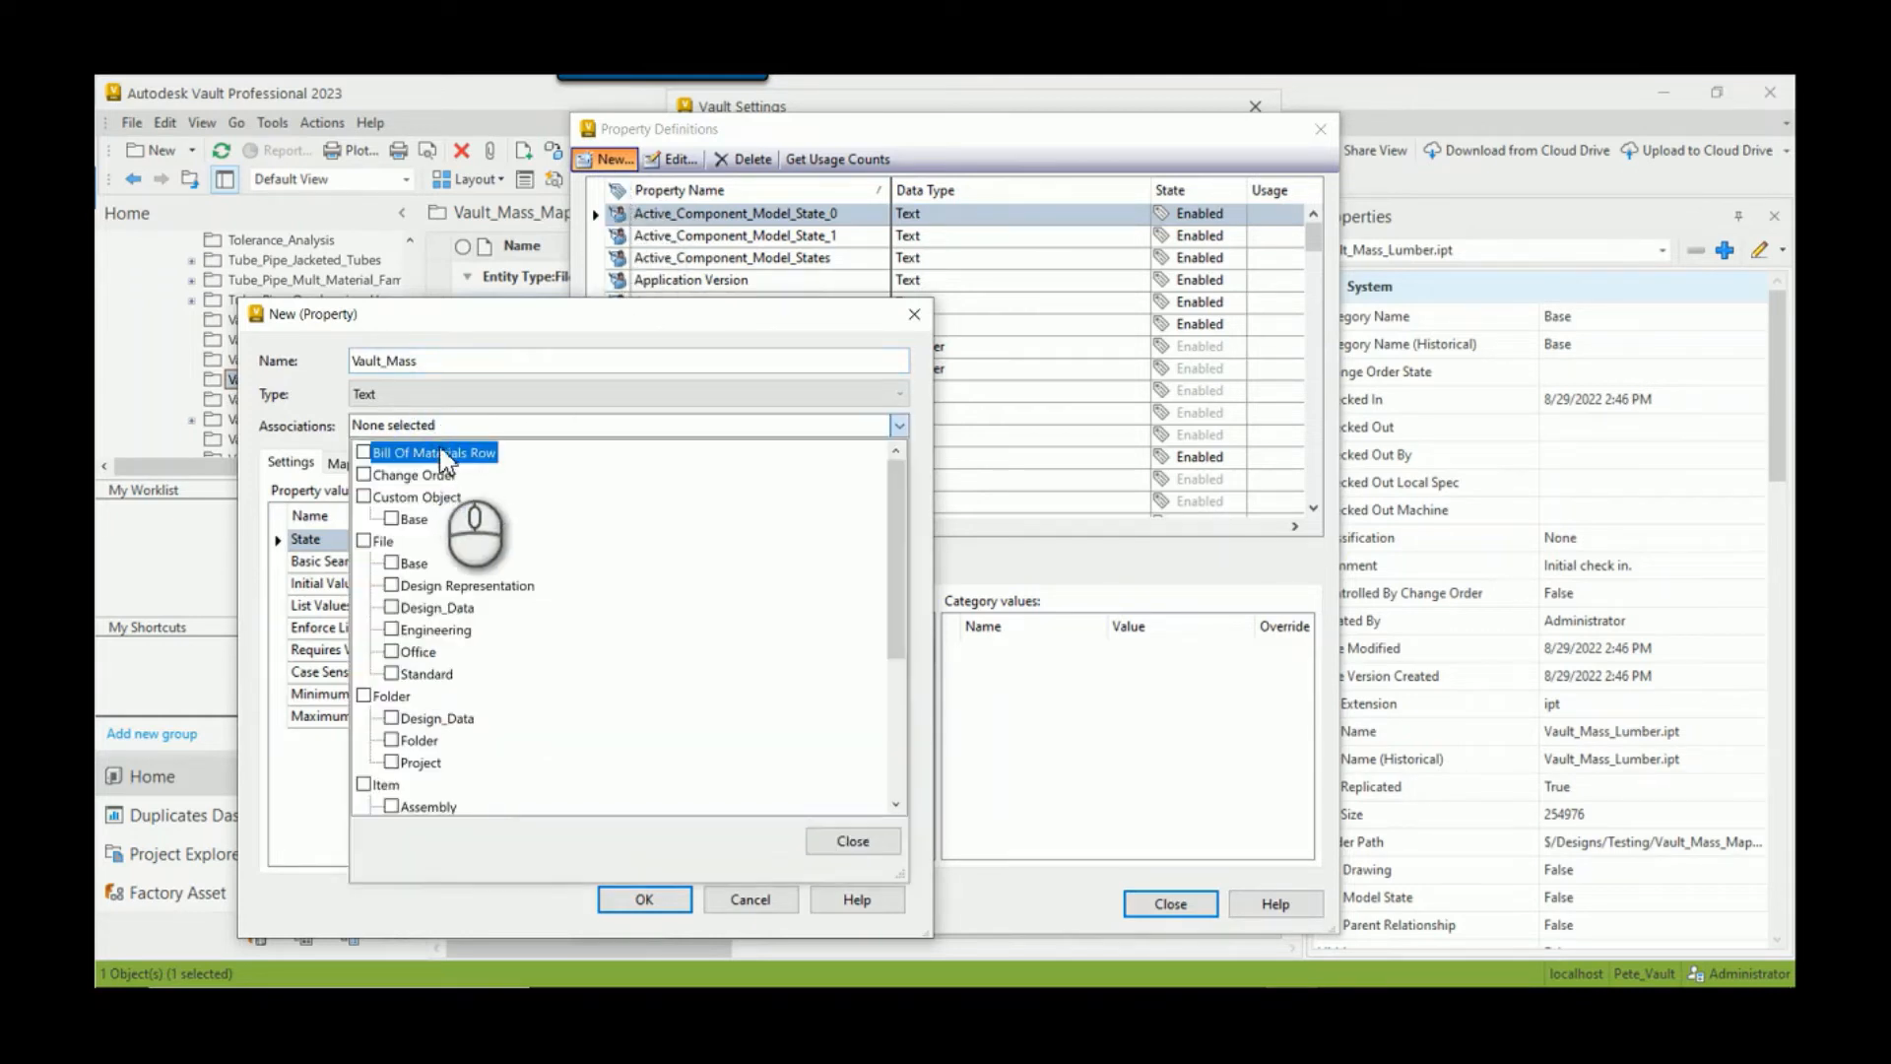
{"action": "left_click", "coordinate": [365, 542]}
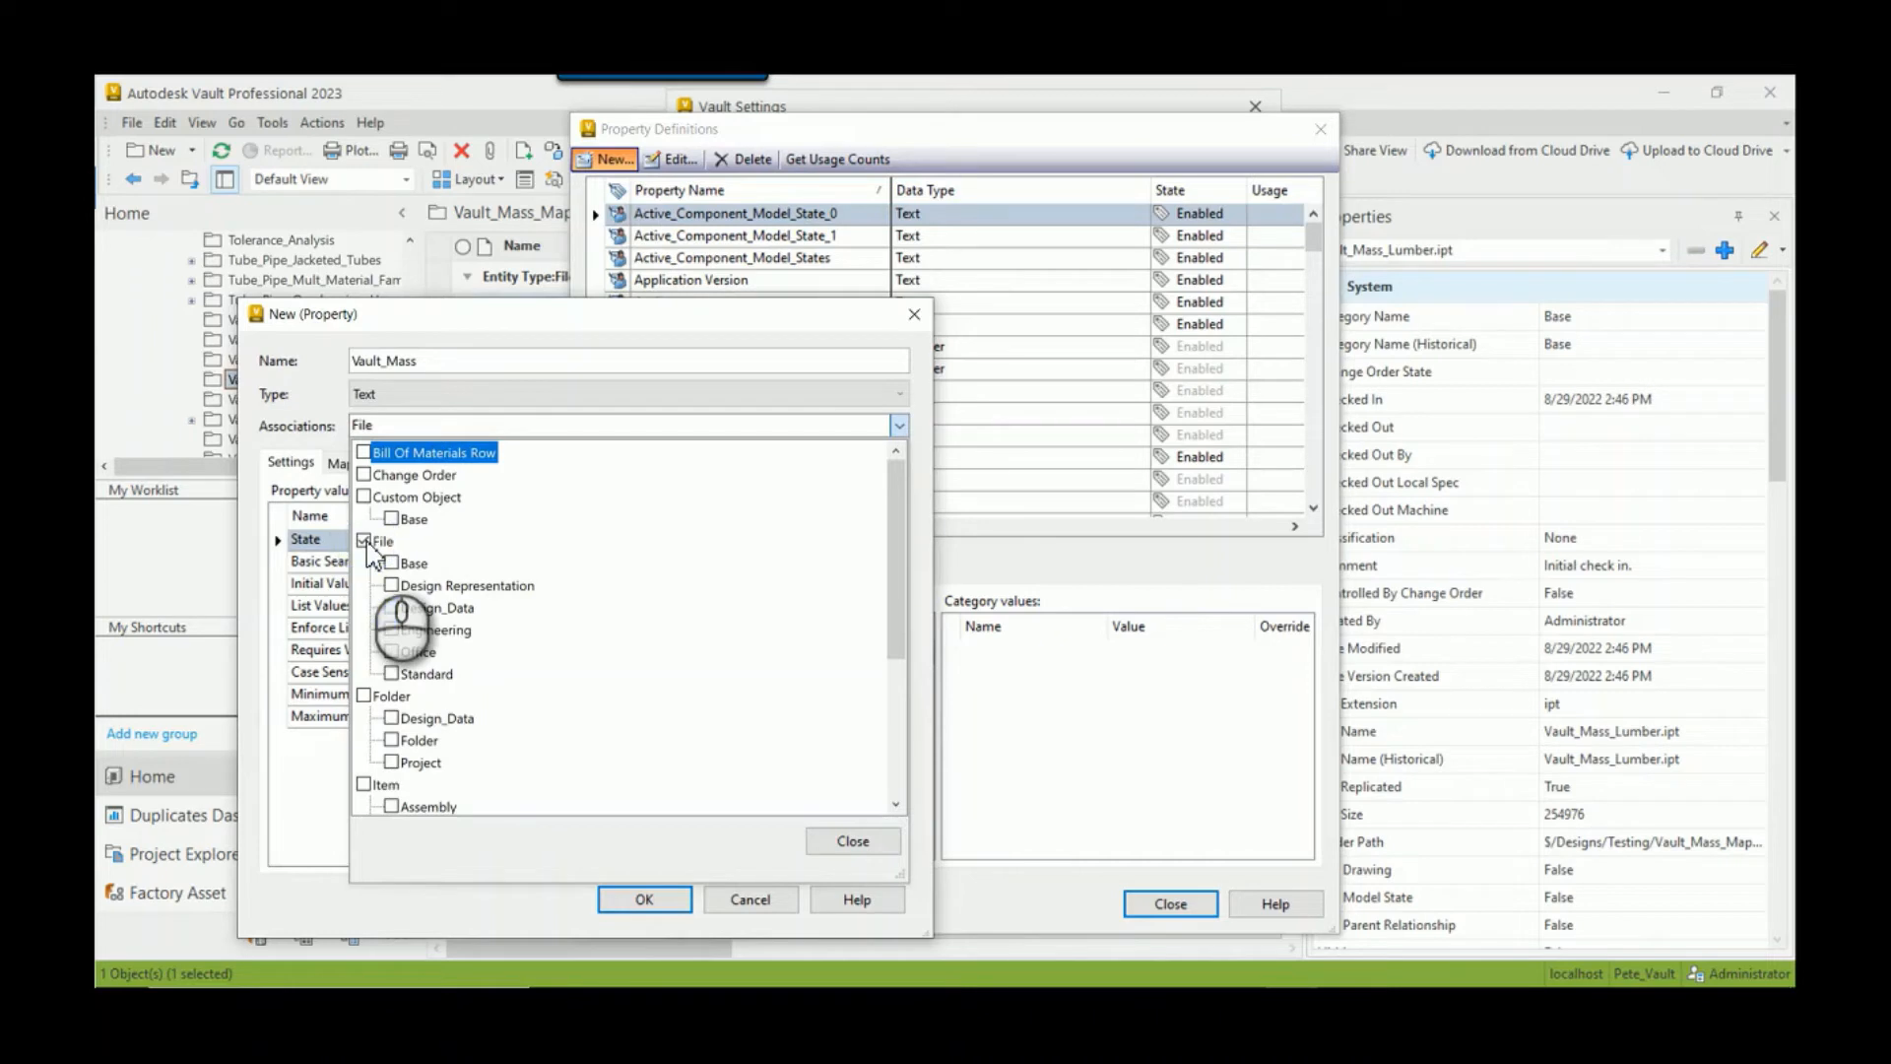
{"action": "left_click", "coordinate": [830, 847]}
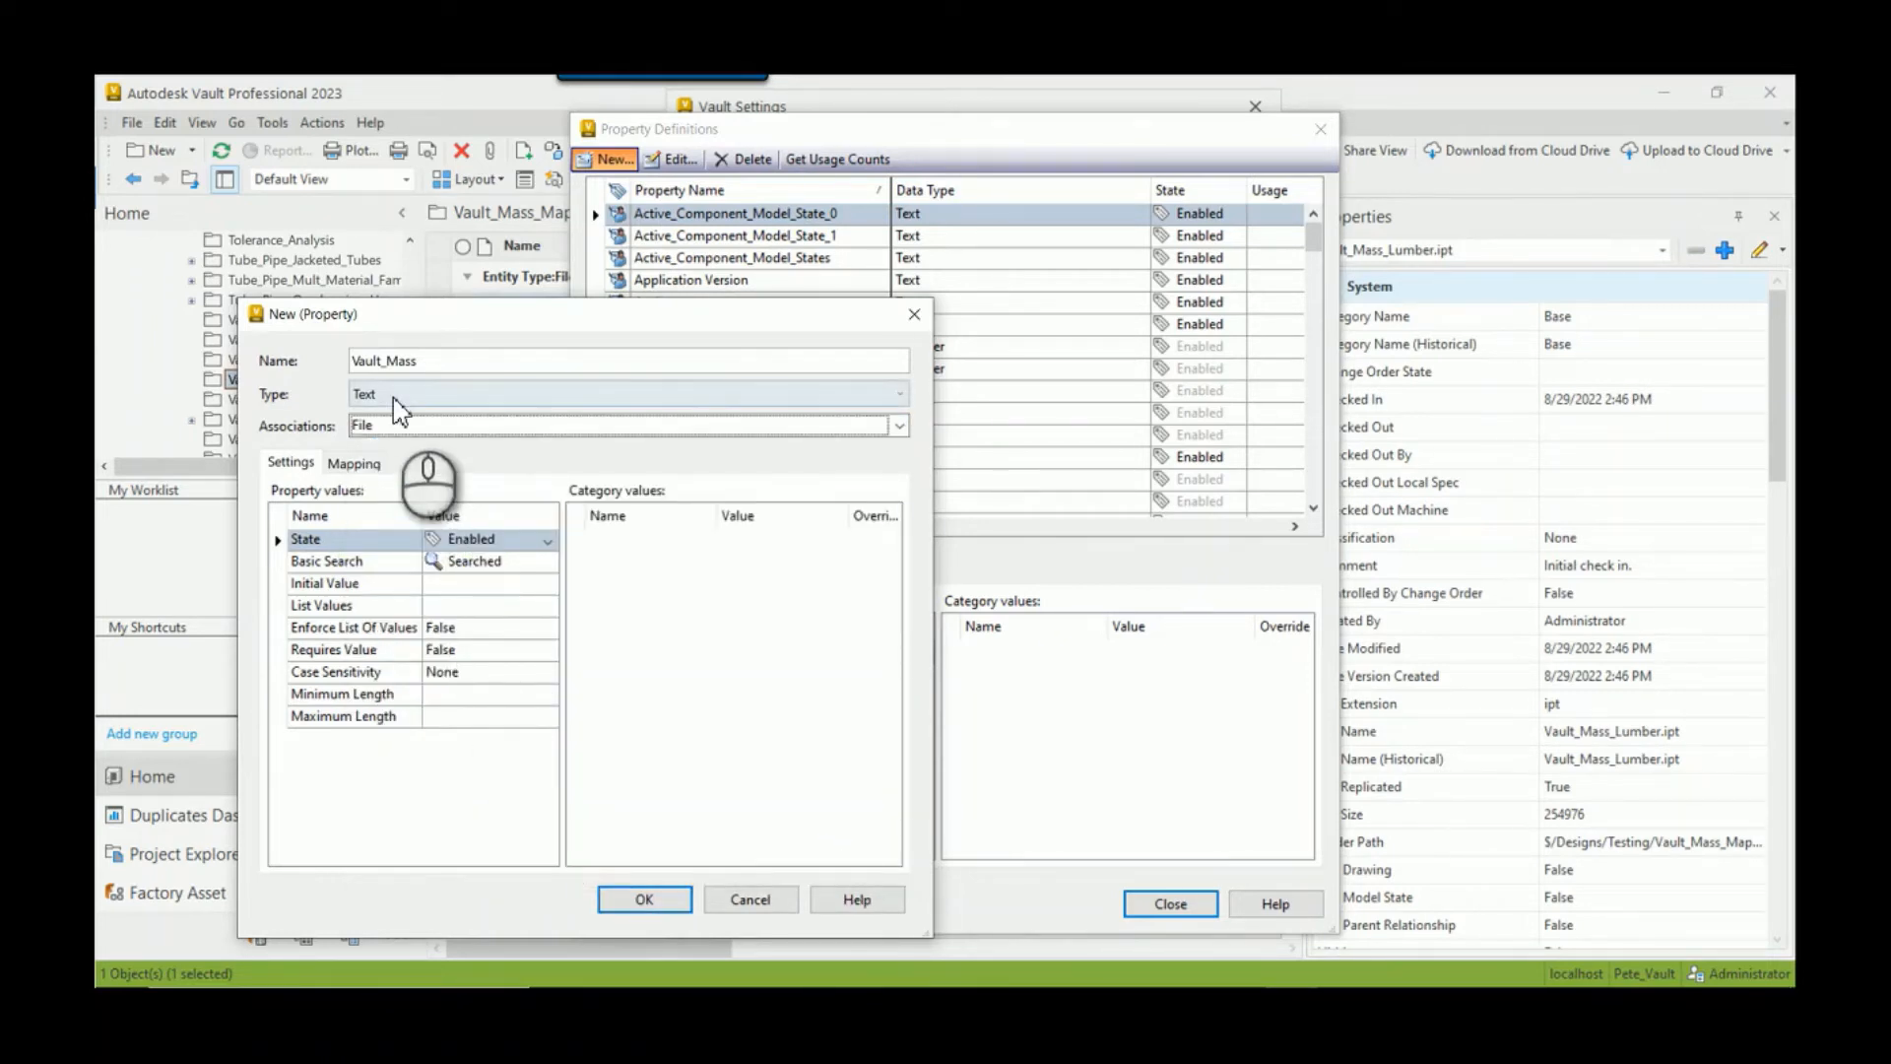
Step: Add a File mapping to the Vault_Mass property with Inventor (*.ipt, *.iam, *.idw, *.ipn, *.ide) as its provider
{"action": "left_click", "coordinate": [355, 465]}
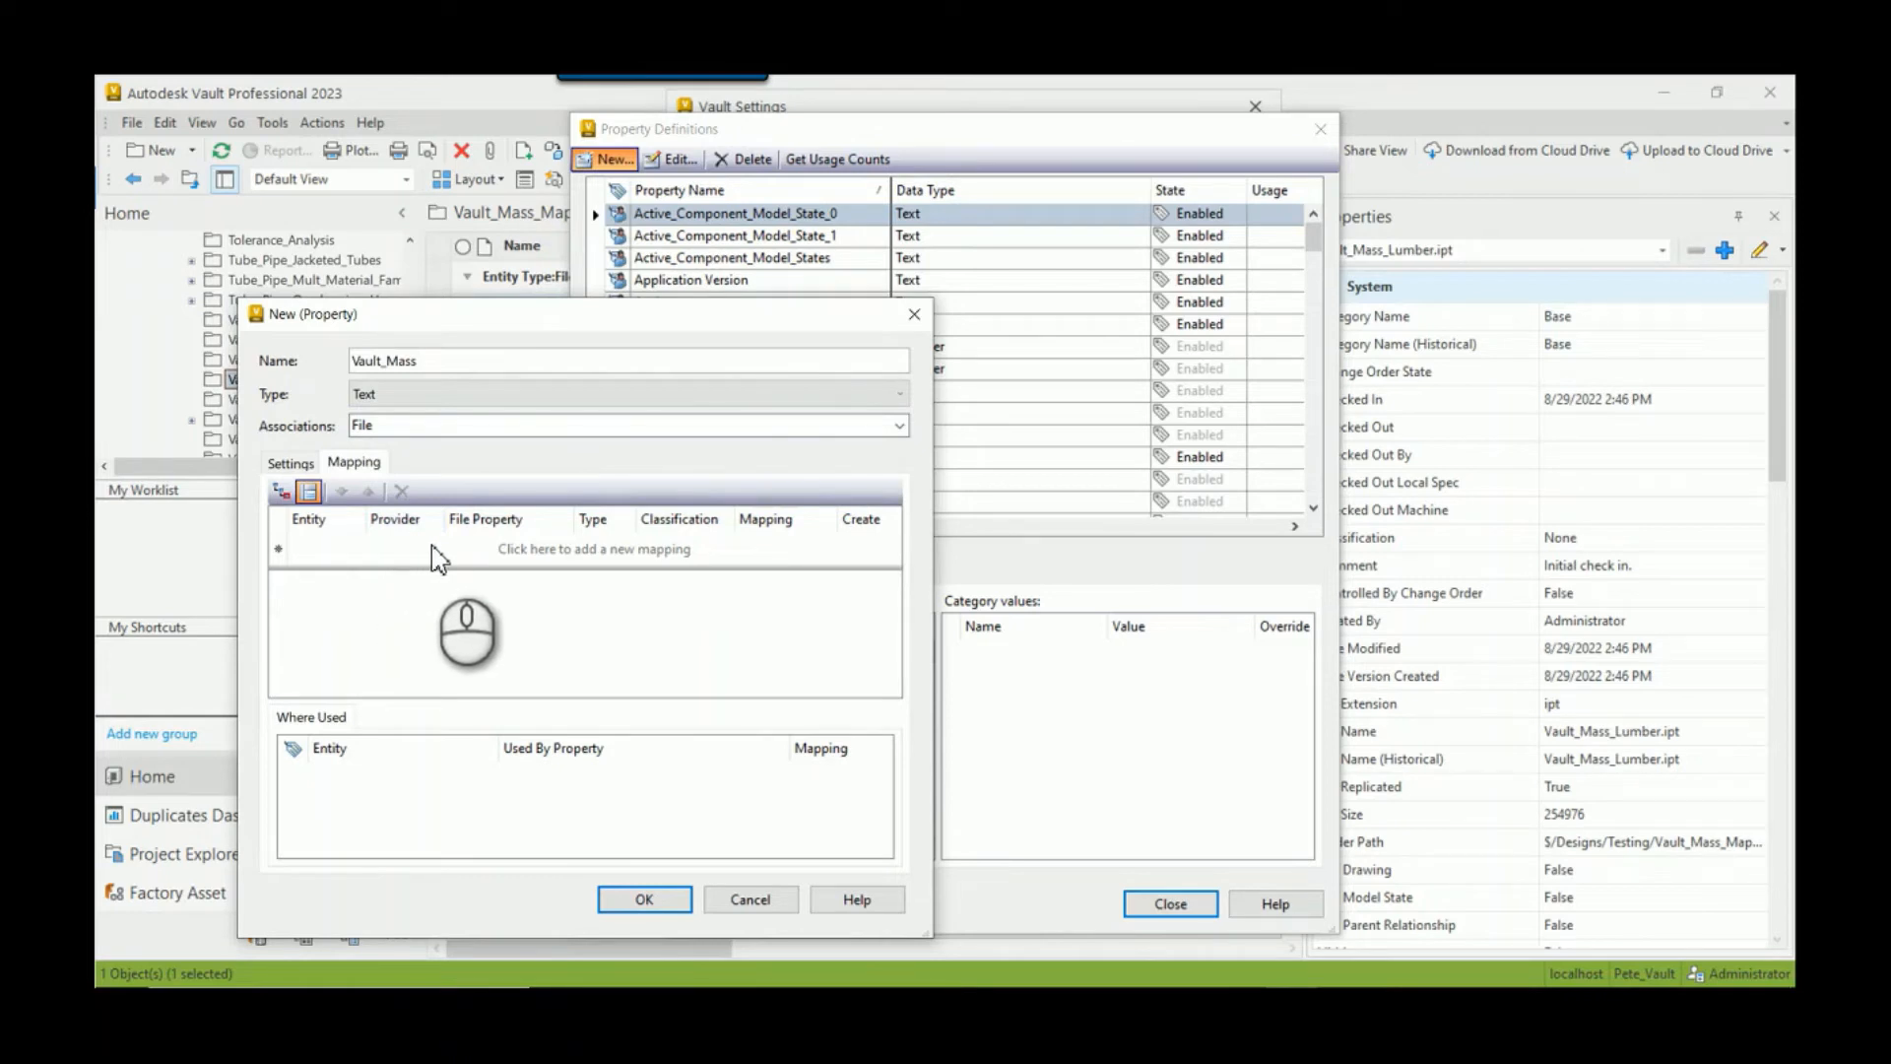
{"action": "left_click", "coordinate": [516, 550]}
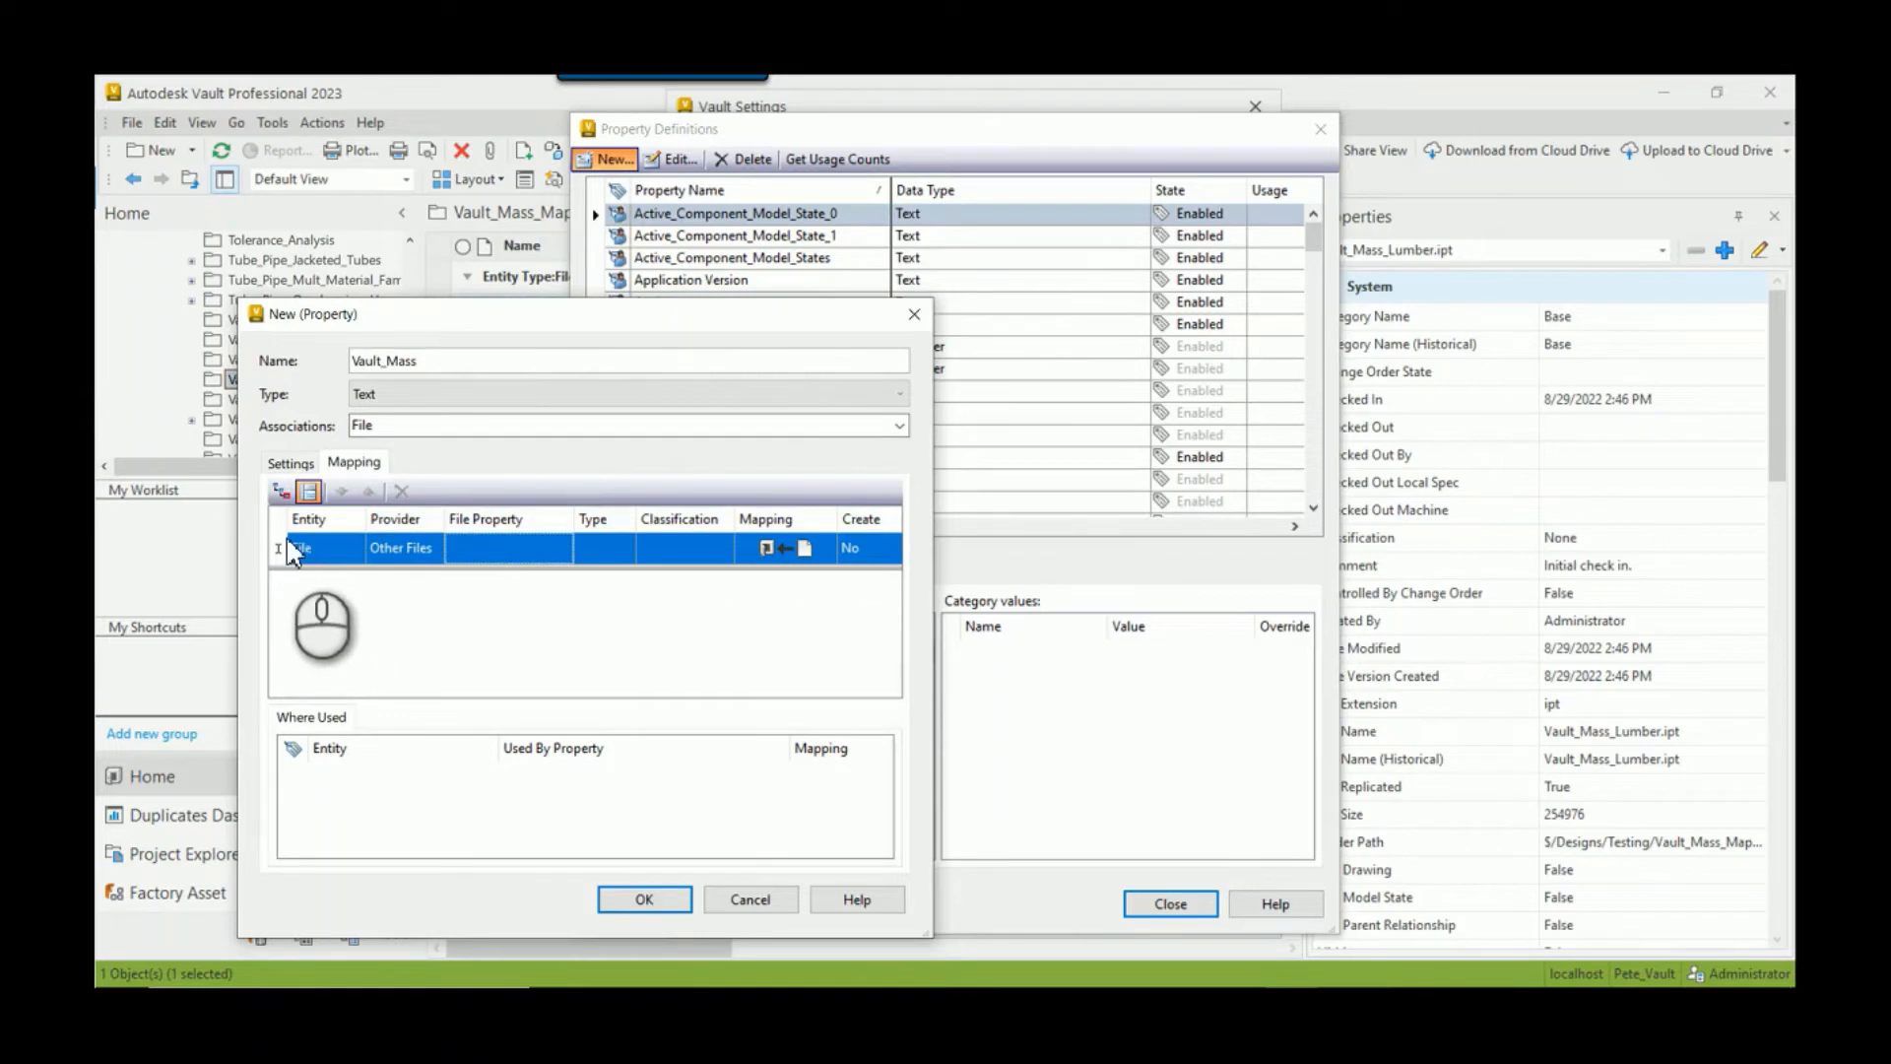
{"action": "left_click", "coordinate": [433, 549]}
{"action": "left_click", "coordinate": [433, 547]}
{"action": "scroll", "coordinate": [438, 656], "scroll_direction": "up", "scroll_amount": 3}
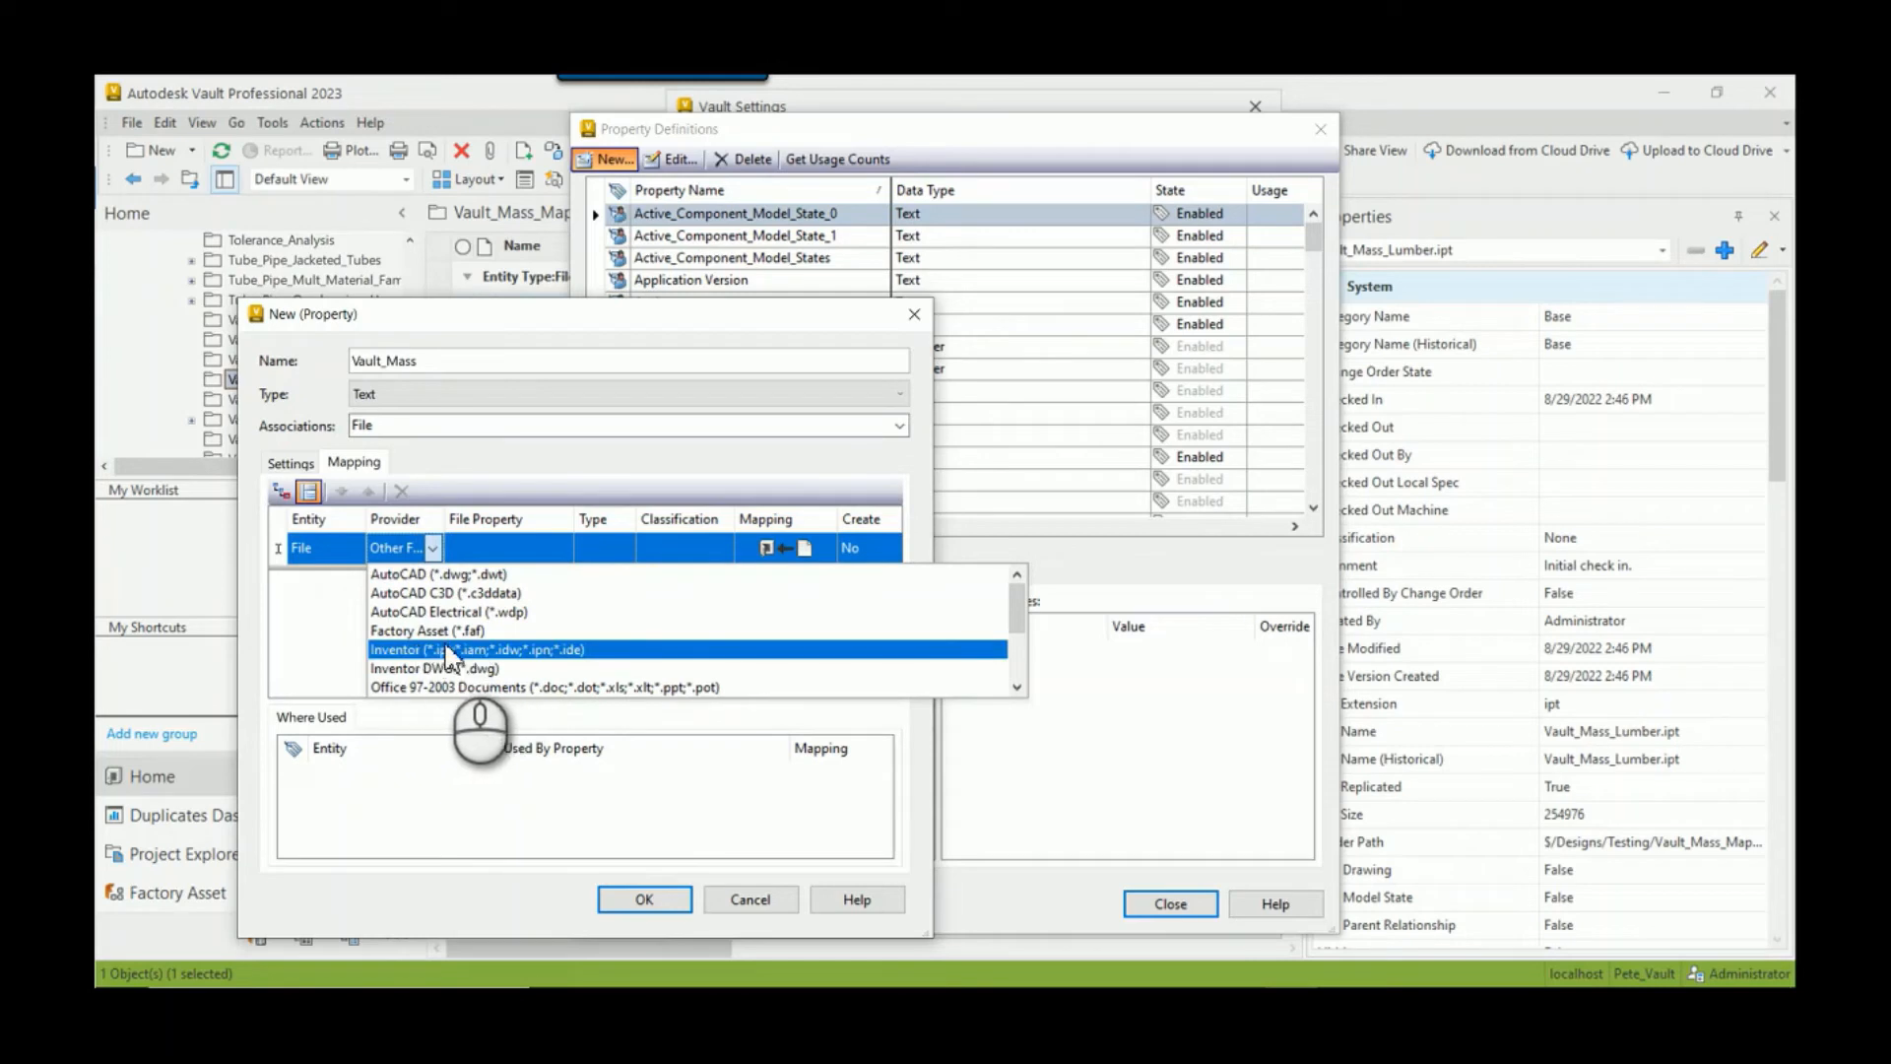
{"action": "left_click", "coordinate": [448, 650]}
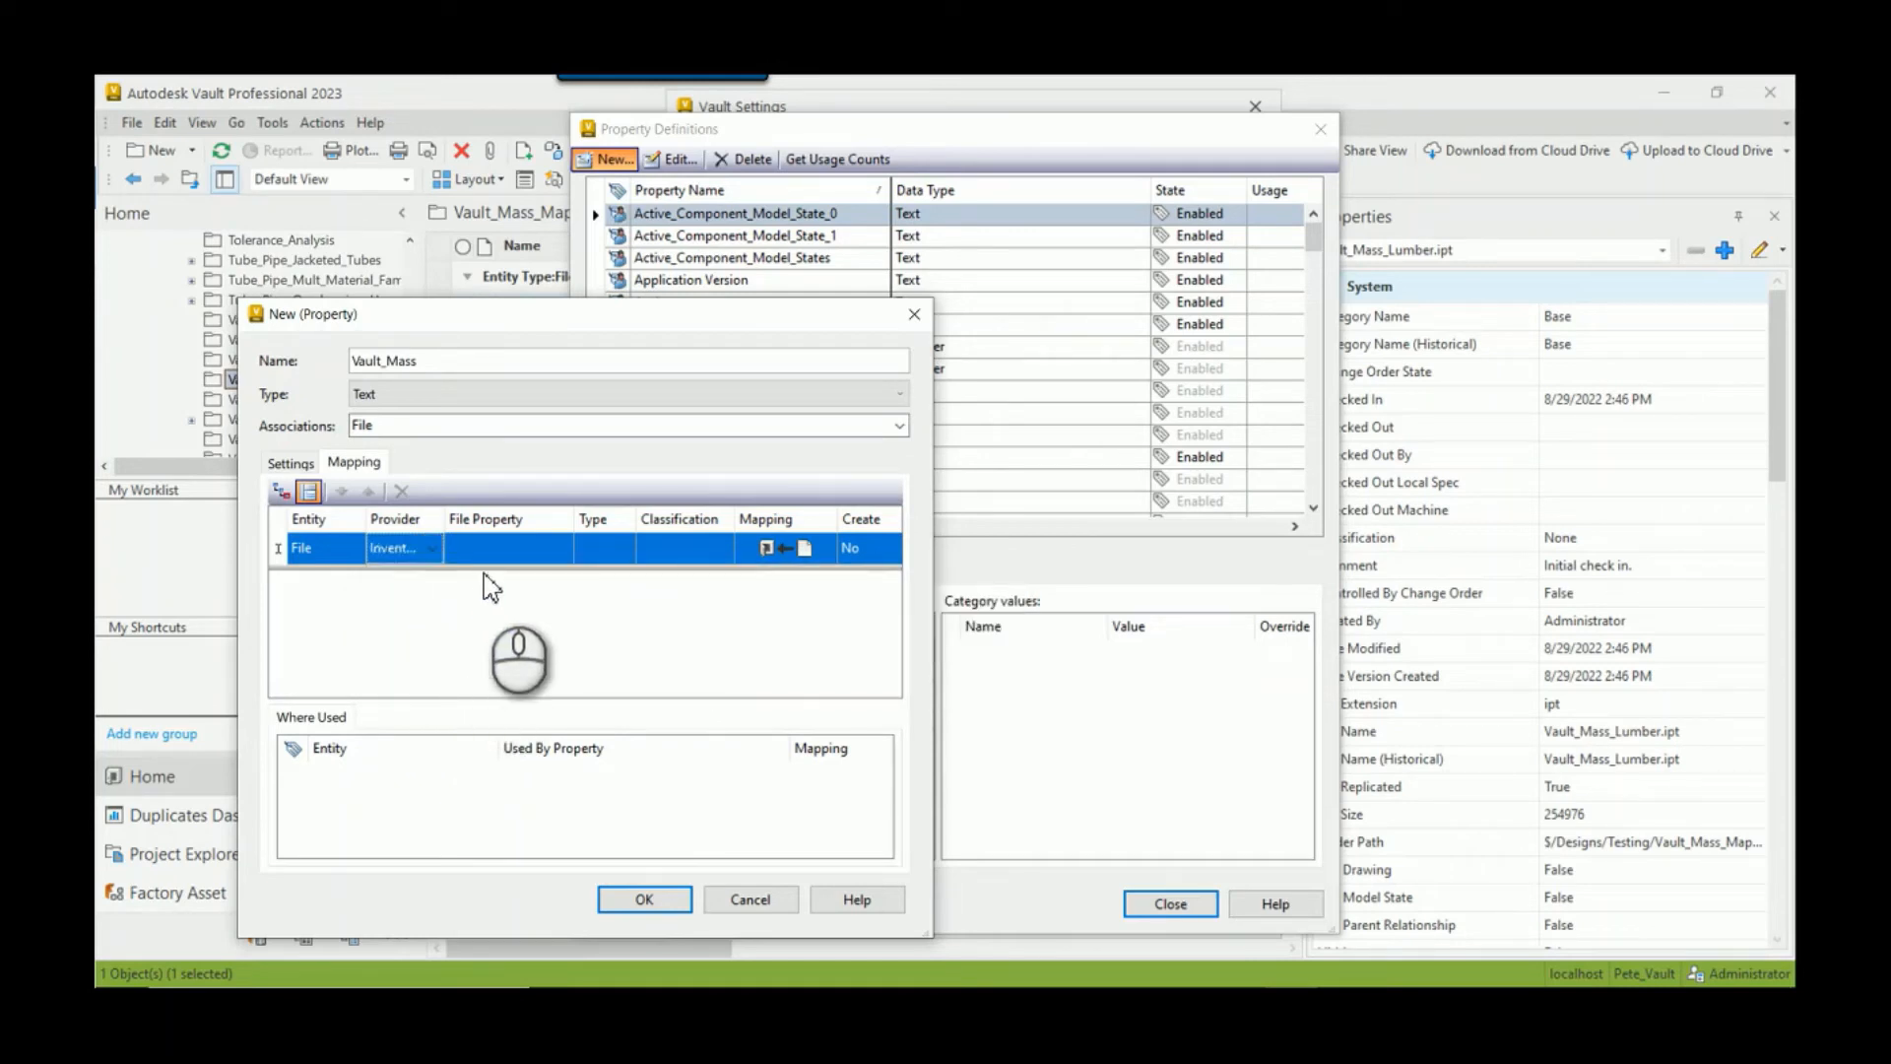
Step: Import the mapping's file properties from the vault file Vault_Mass_Lumber.ipt in Designs/Testing/Vault_Mass_Mapping
{"action": "left_click", "coordinate": [508, 560]}
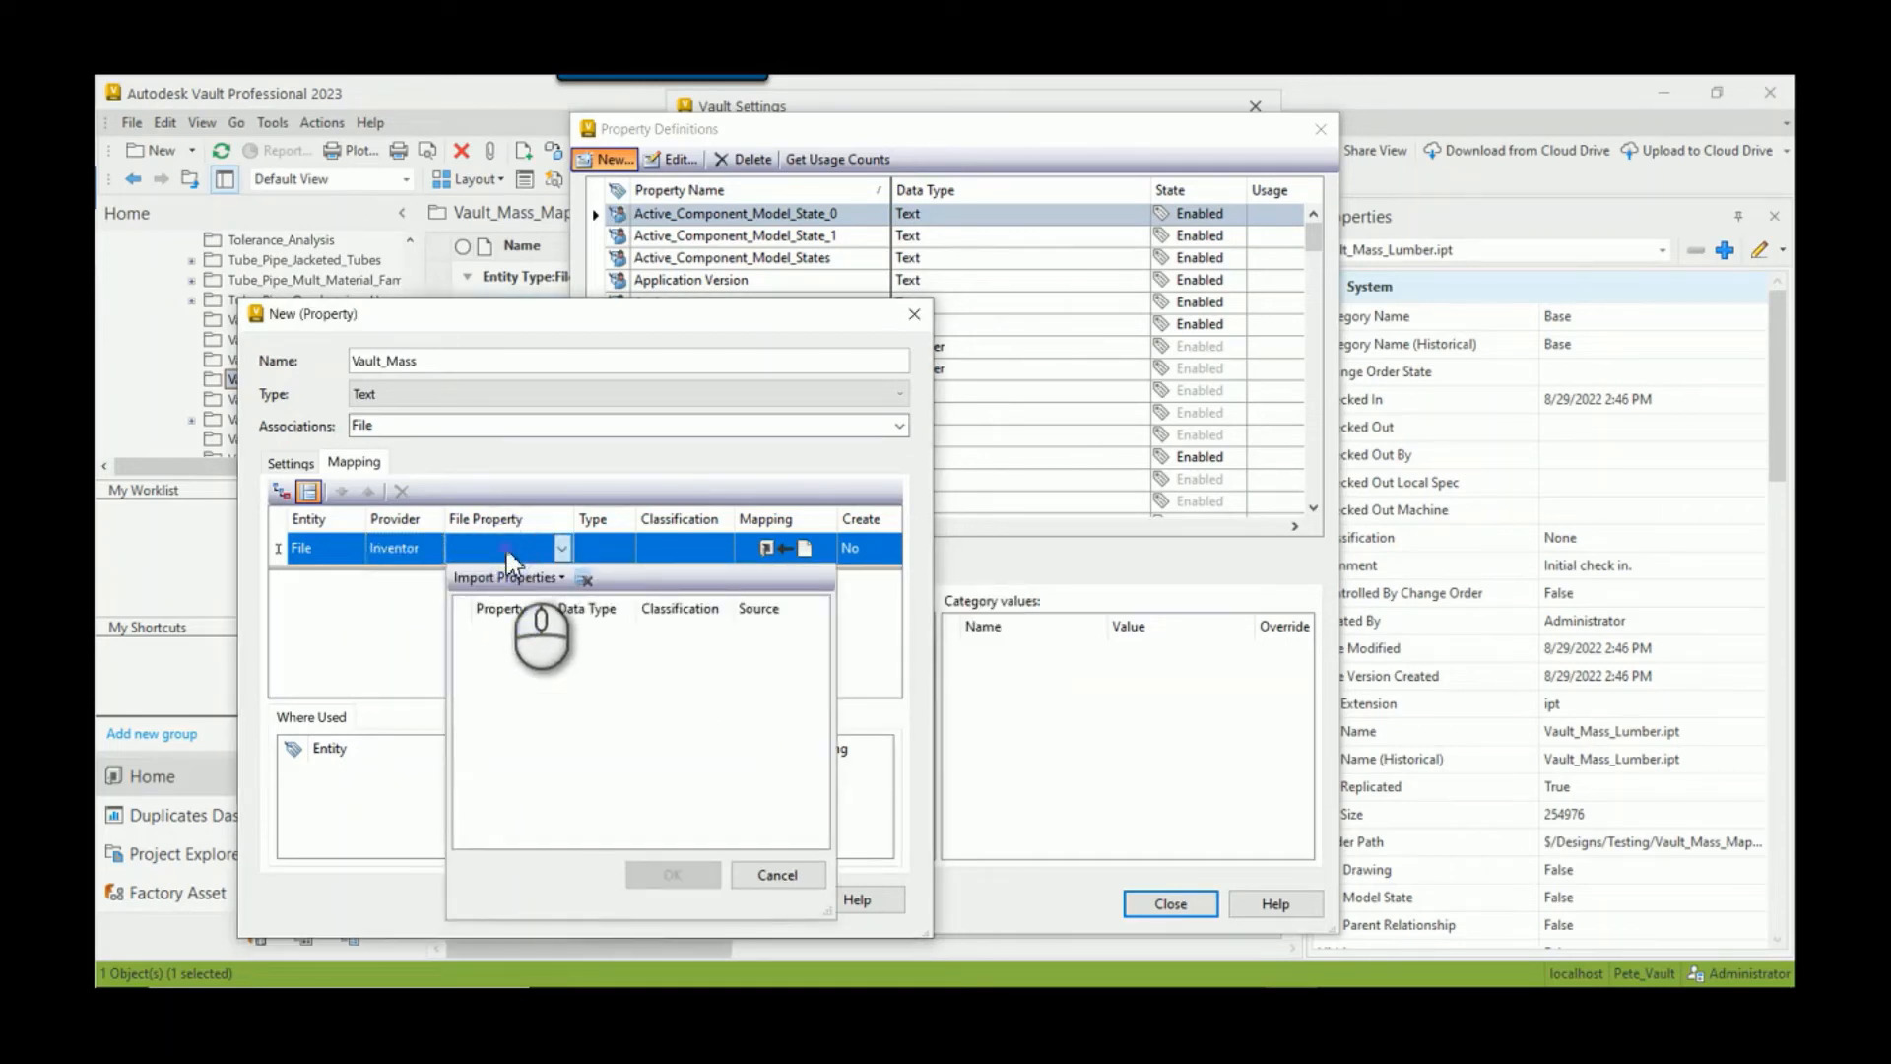
{"action": "left_click", "coordinate": [556, 579]}
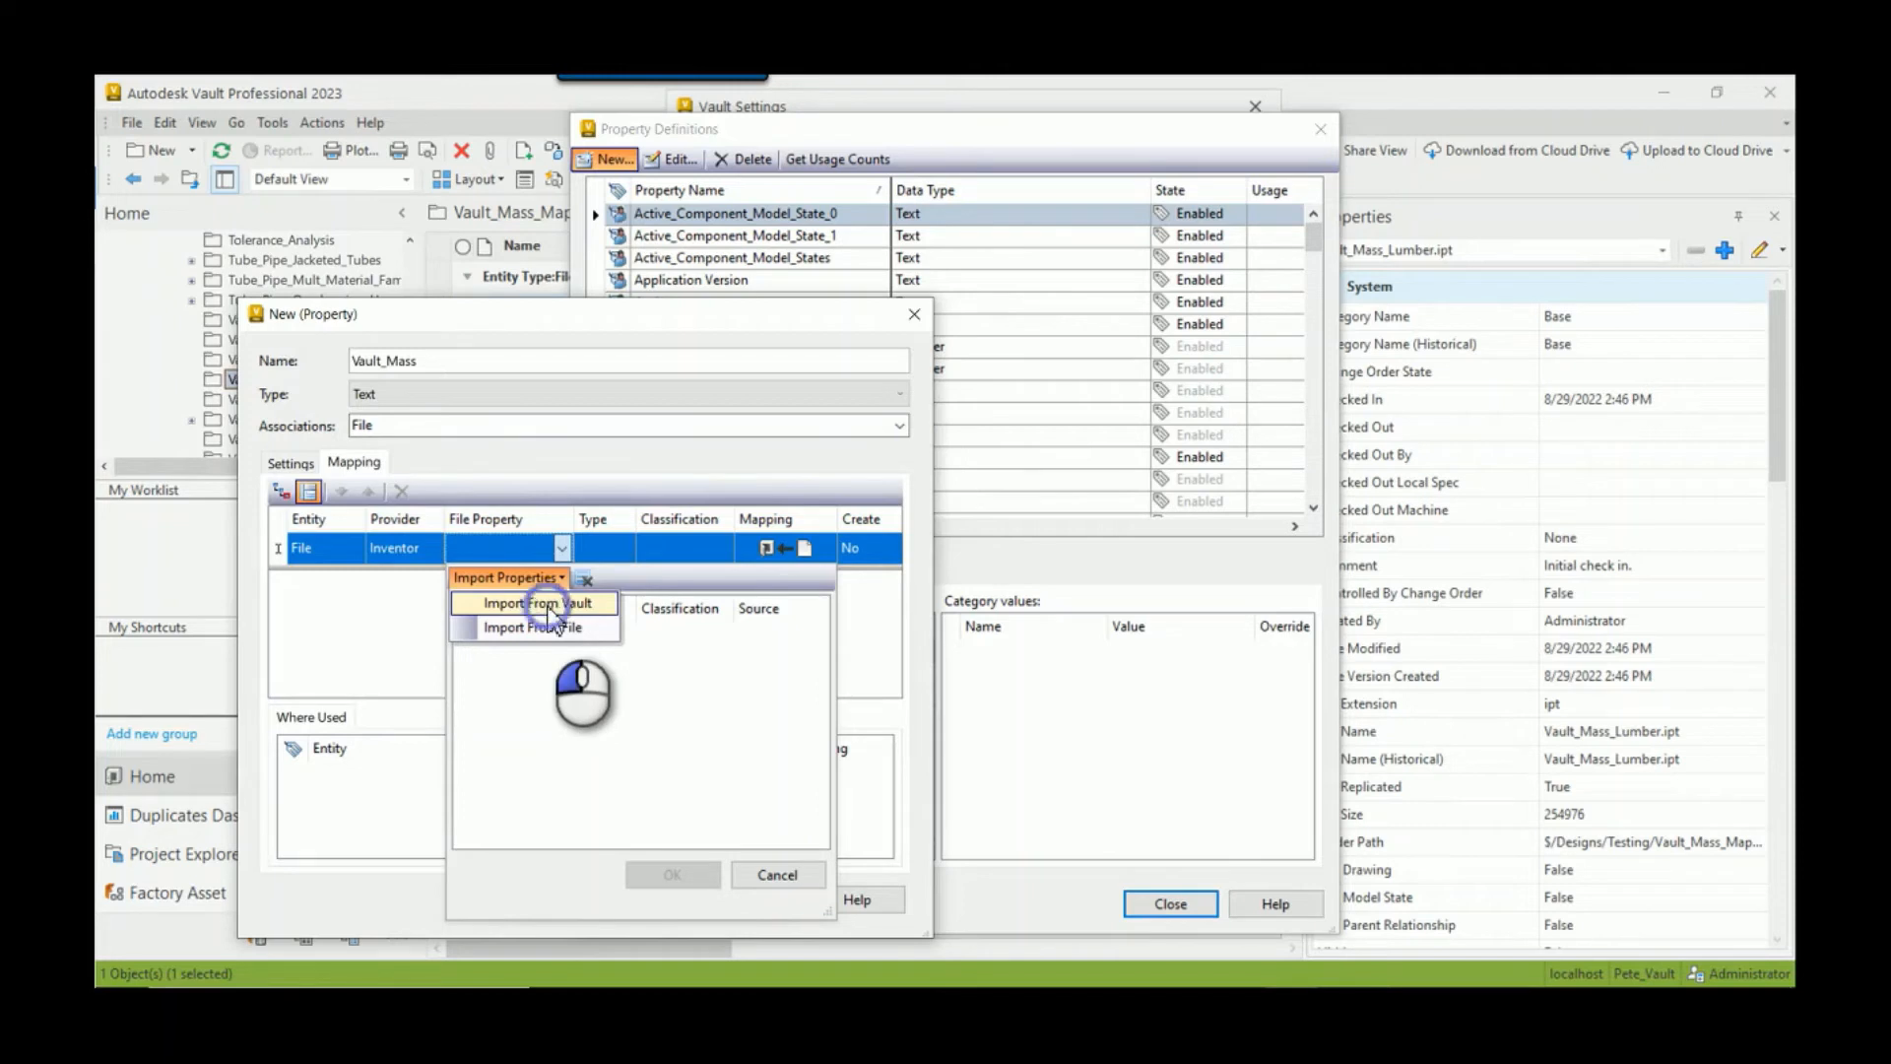
{"action": "left_click", "coordinate": [548, 608]}
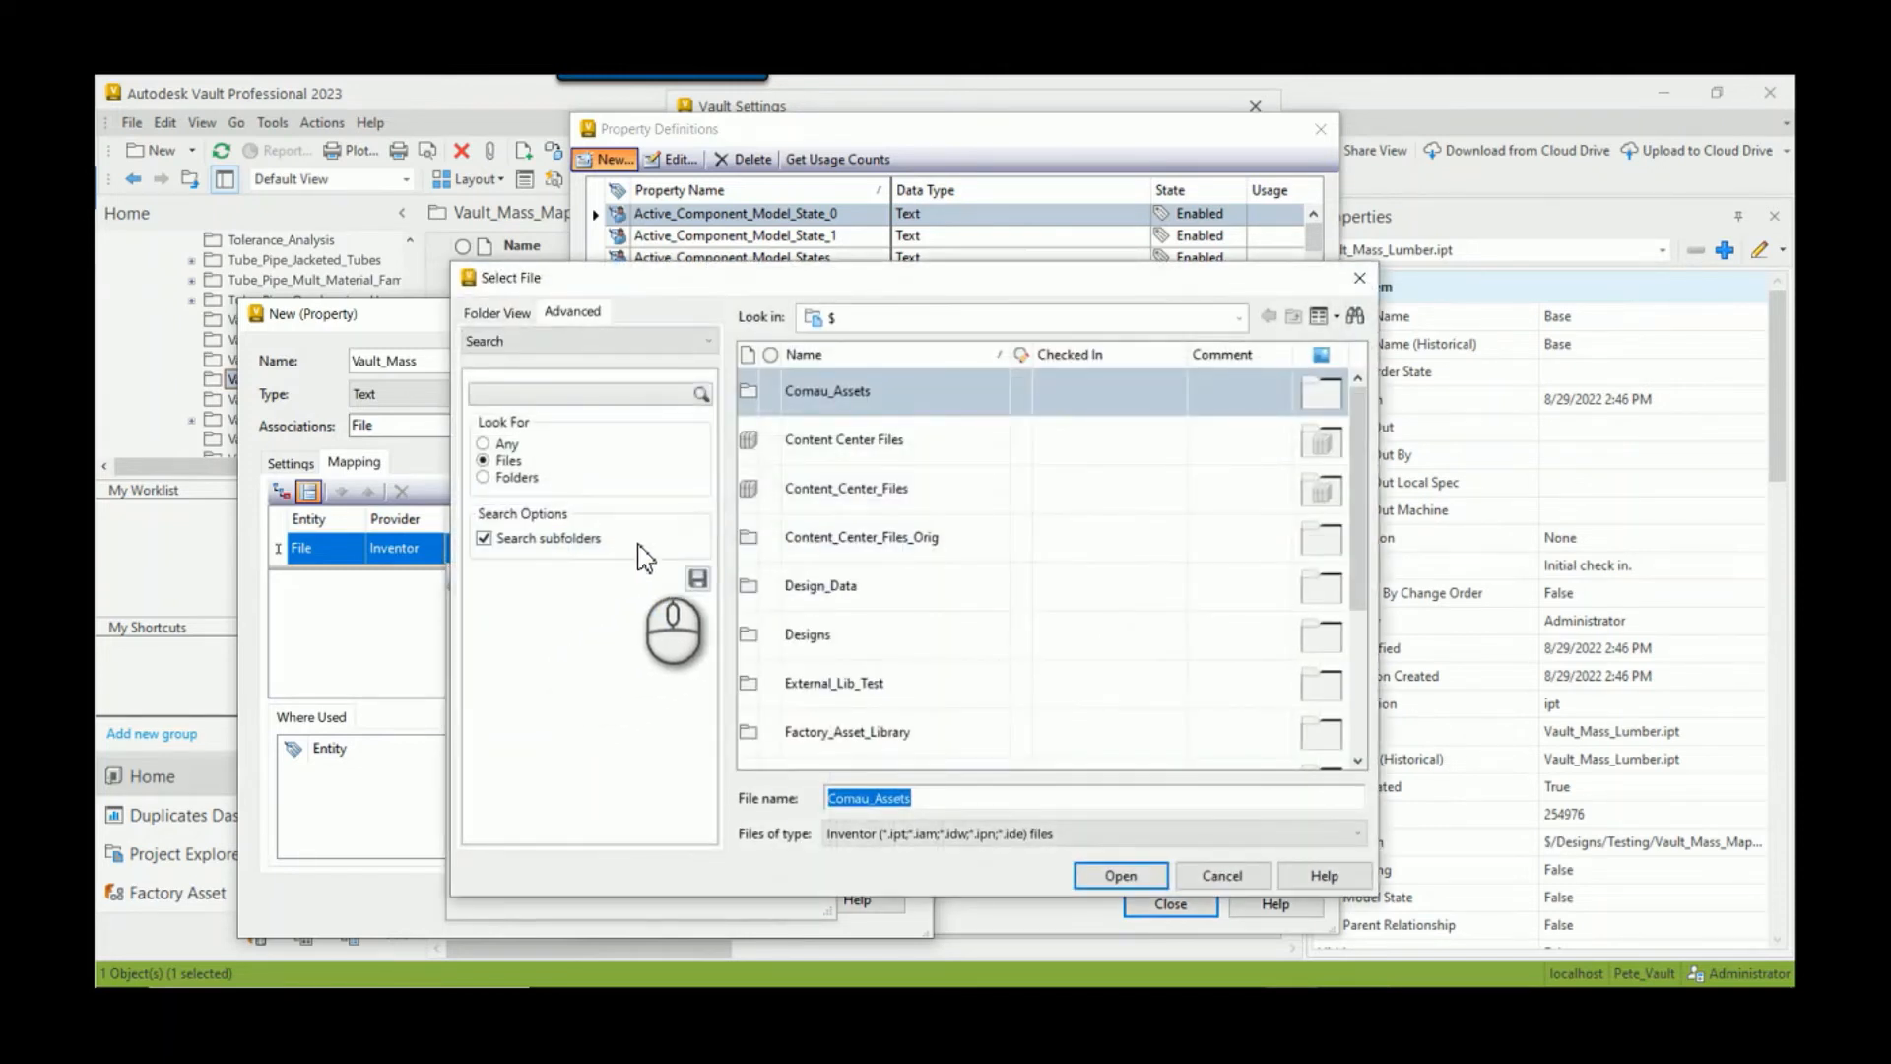
{"action": "double_click", "coordinate": [800, 638]}
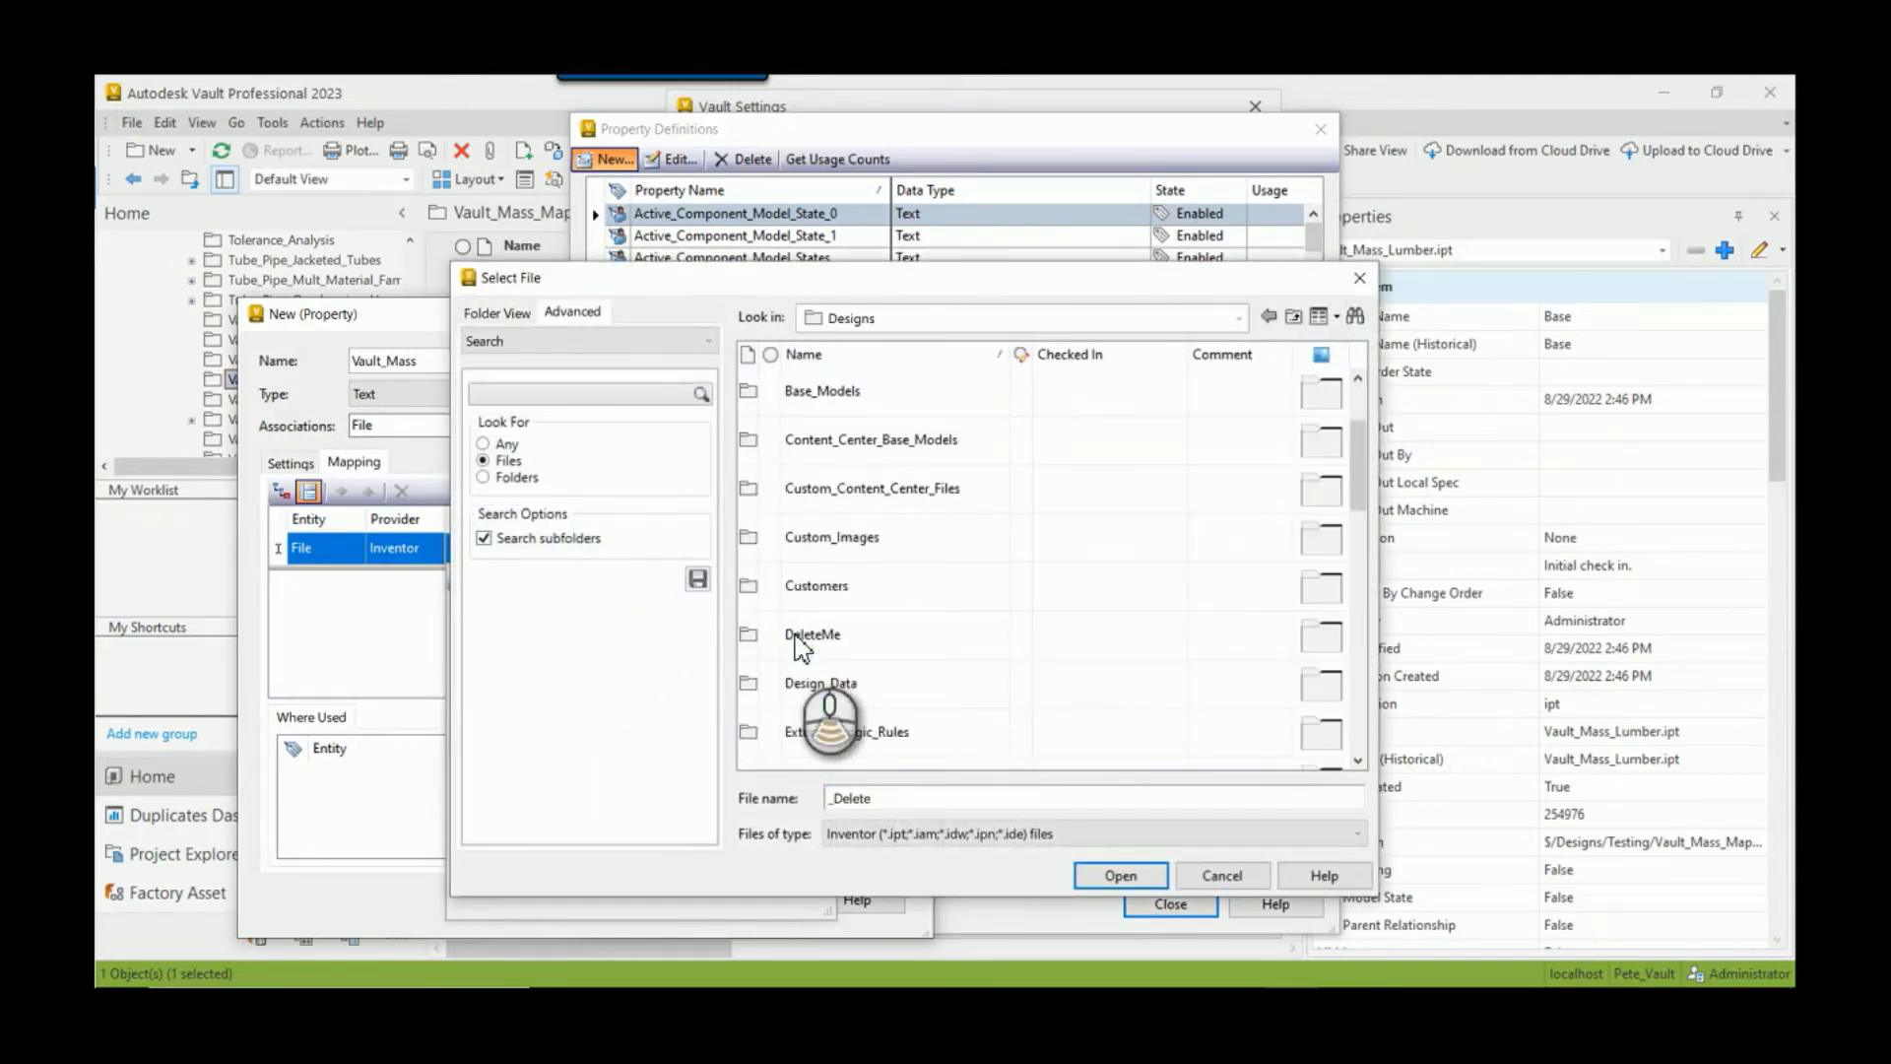
{"action": "scroll", "coordinate": [800, 642], "scroll_direction": "down", "scroll_amount": 5}
{"action": "scroll", "coordinate": [797, 640], "scroll_direction": "down", "scroll_amount": 2}
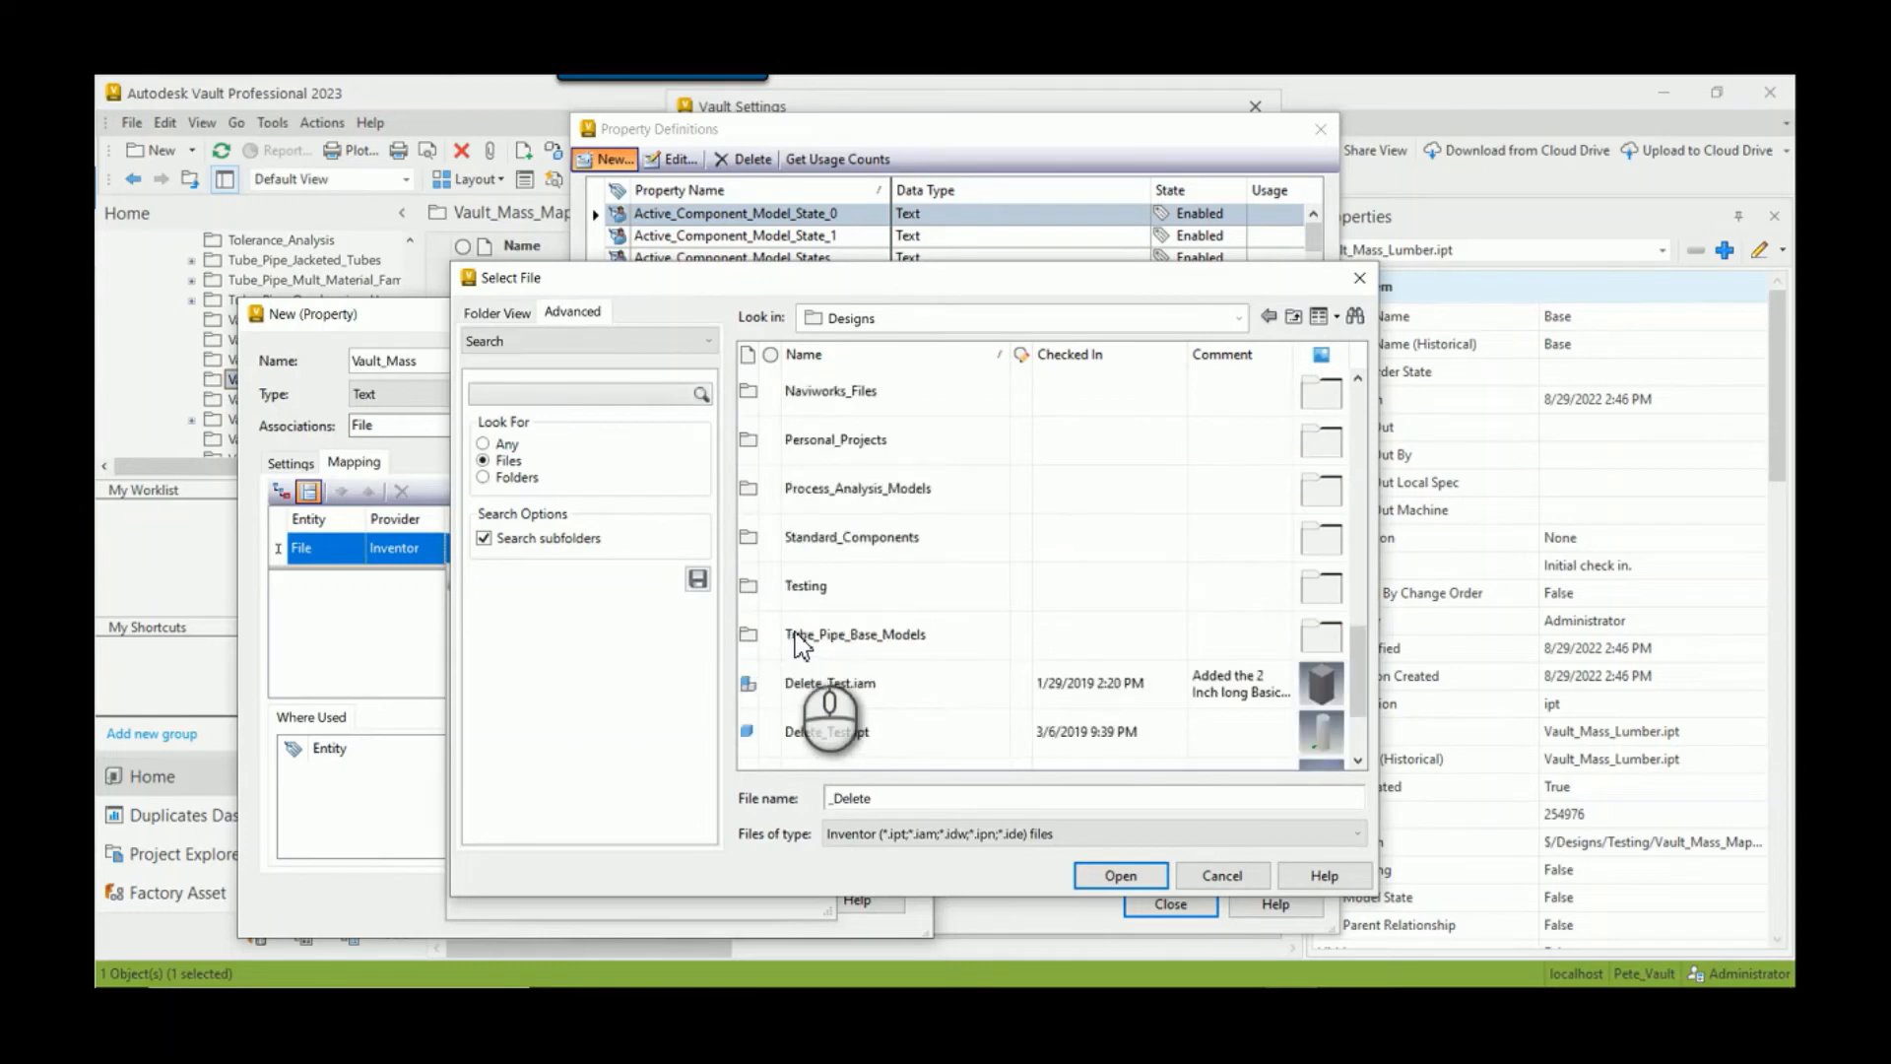
{"action": "double_click", "coordinate": [794, 579]}
{"action": "scroll", "coordinate": [804, 593], "scroll_direction": "down", "scroll_amount": 10}
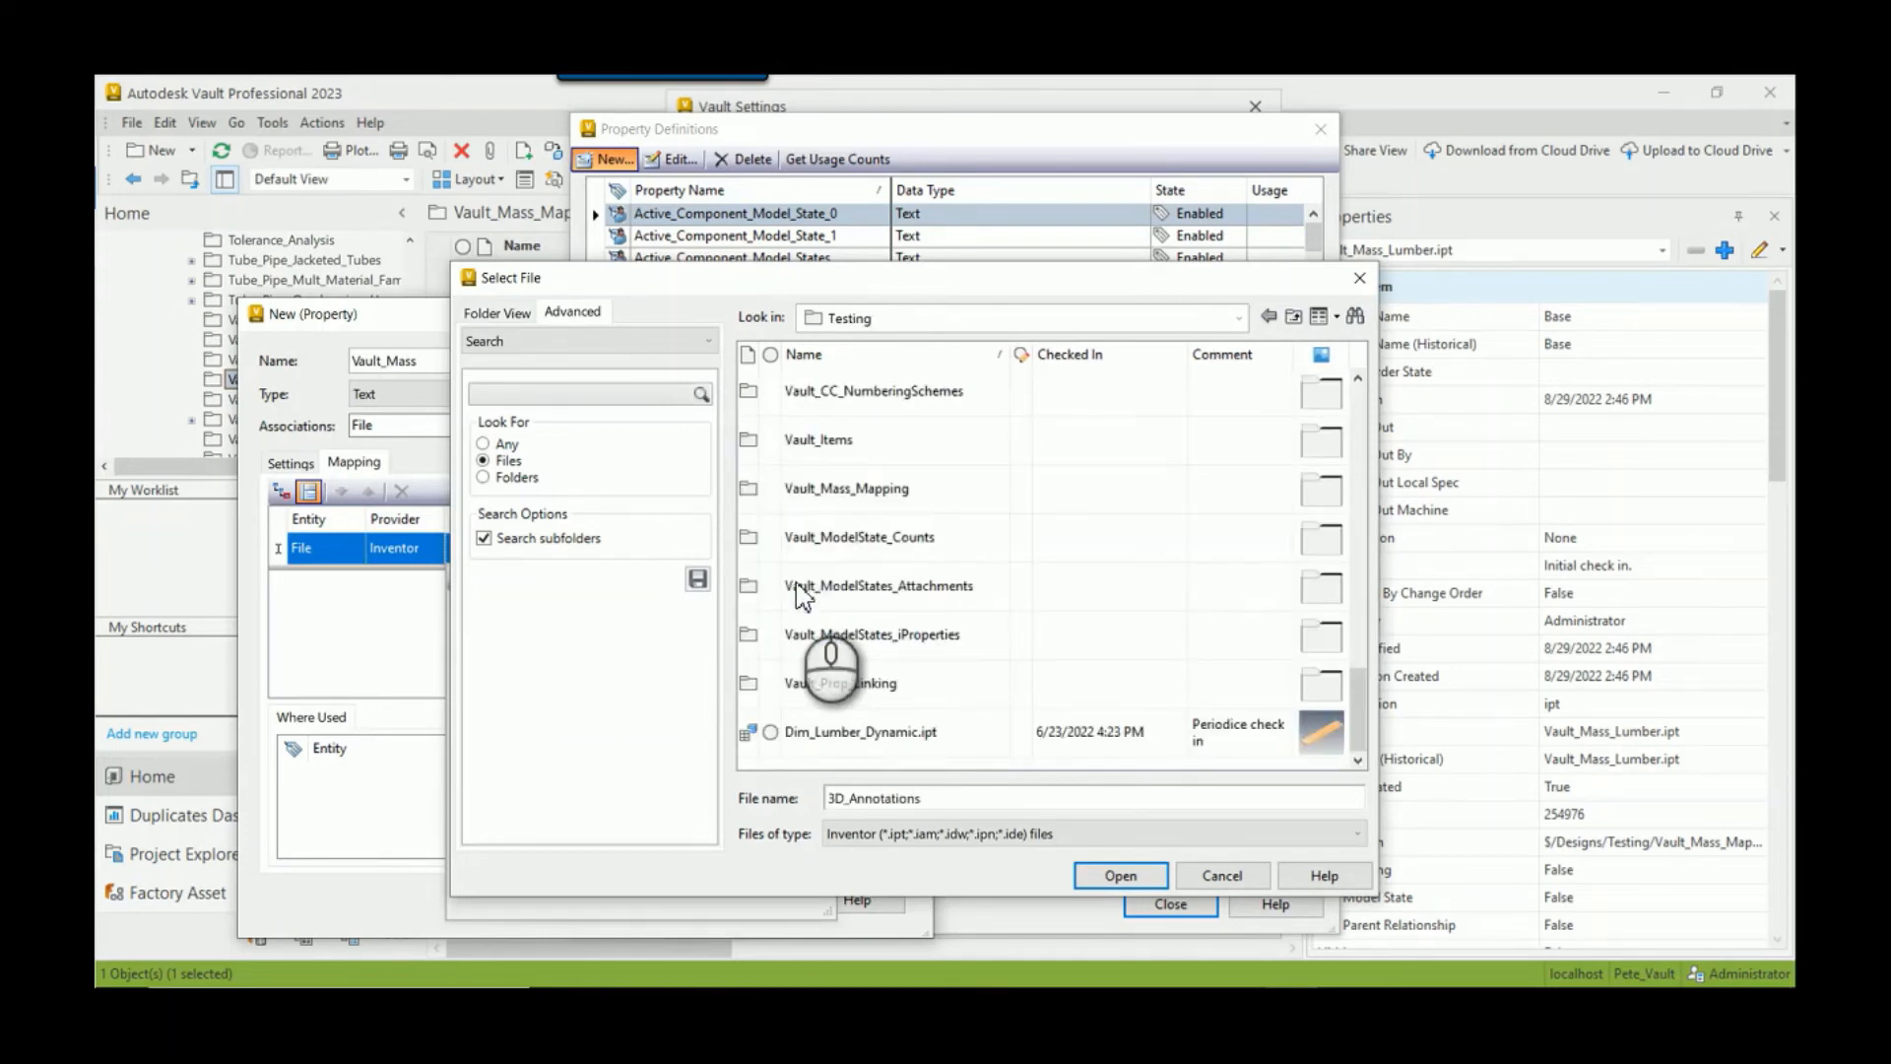
{"action": "double_click", "coordinate": [804, 489]}
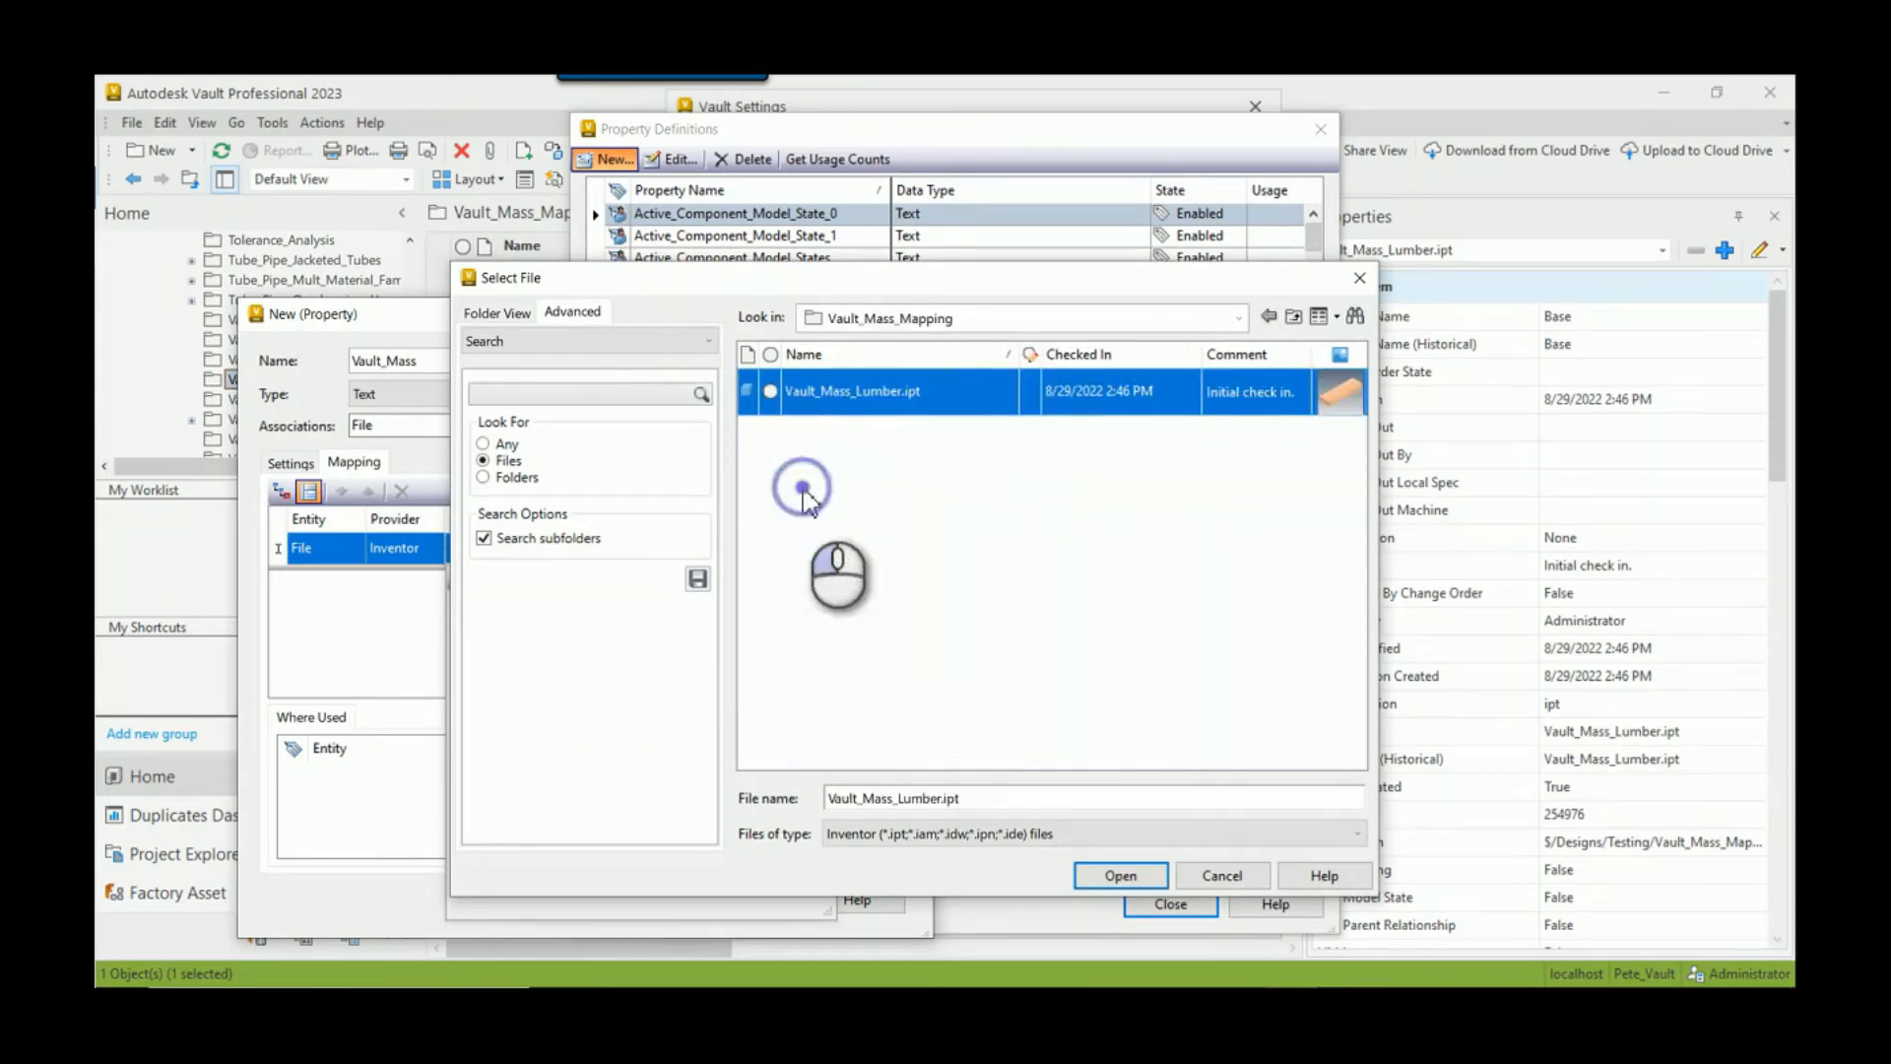
{"action": "double_click", "coordinate": [879, 394]}
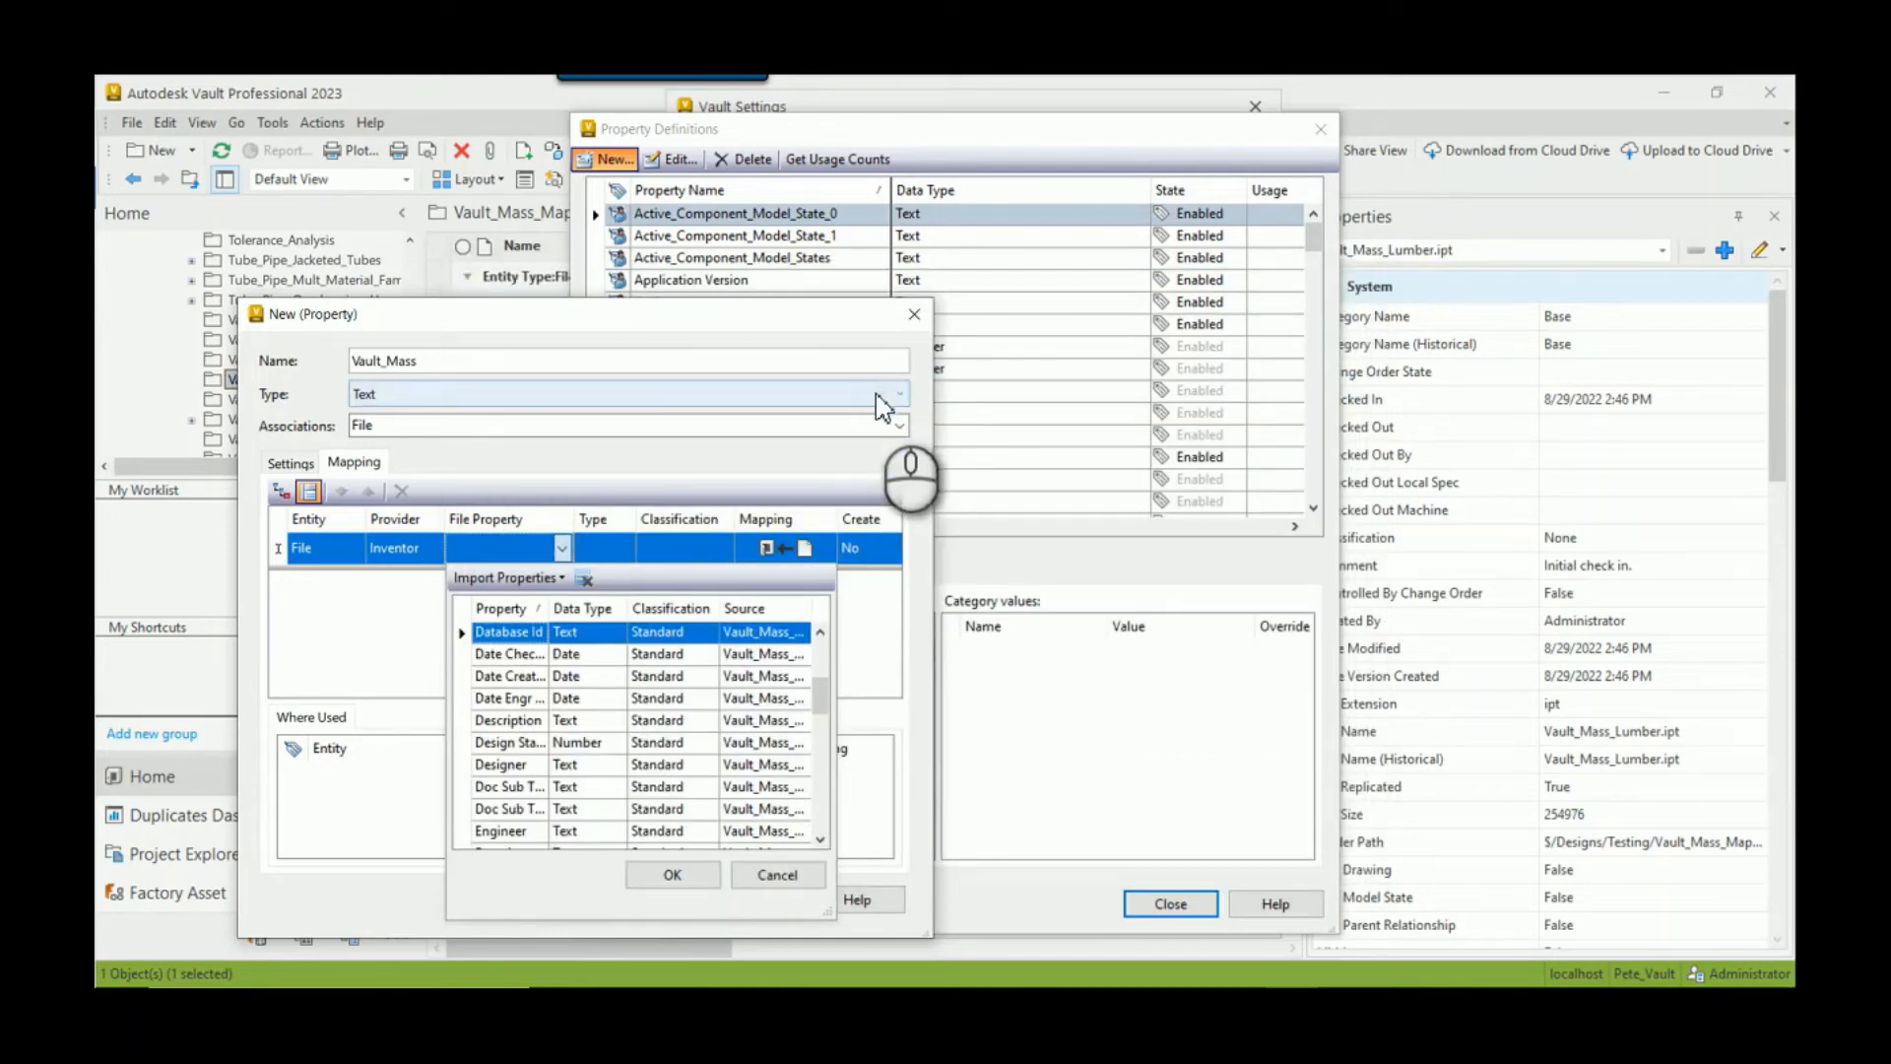
Step: Choose the custom Vault_Mass property from the imported list as the mapped file property
{"action": "left_click", "coordinate": [824, 692]}
{"action": "left_click_drag", "start_coordinate": [823, 718], "coordinate": [823, 813]}
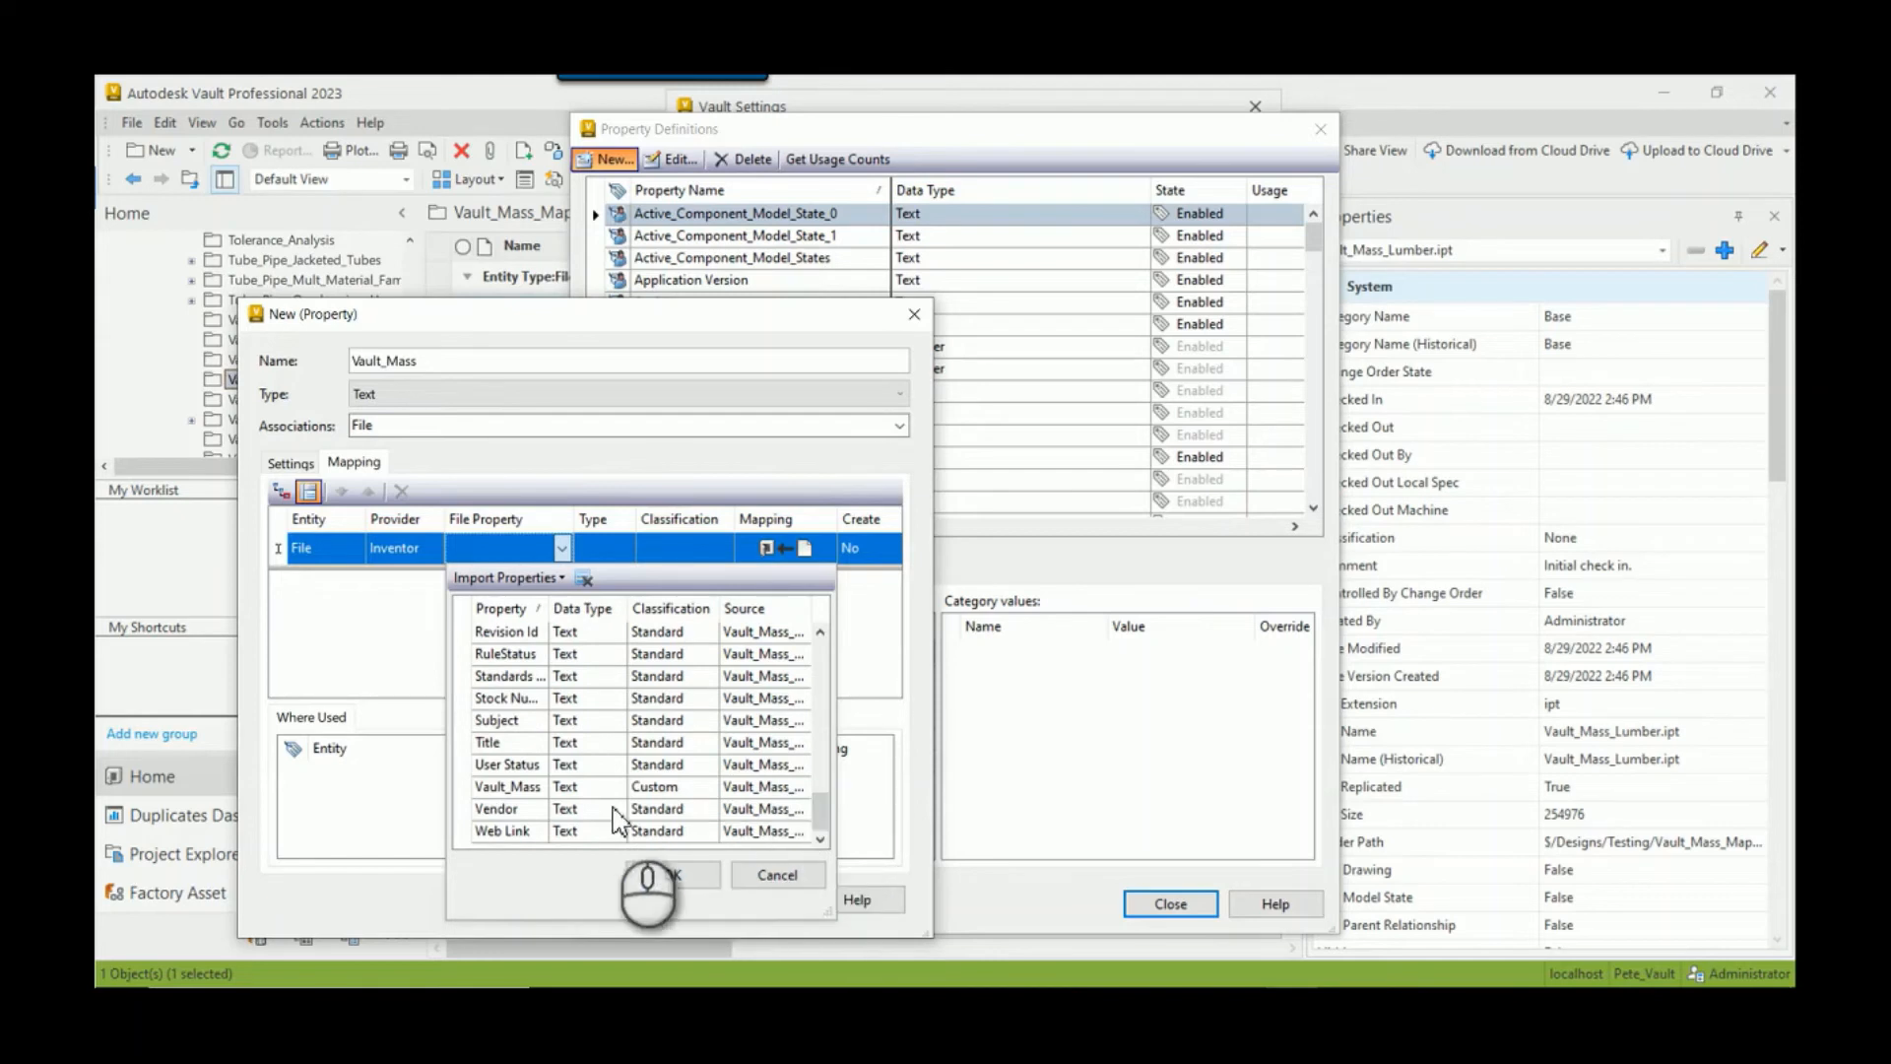
{"action": "left_click", "coordinate": [502, 786]}
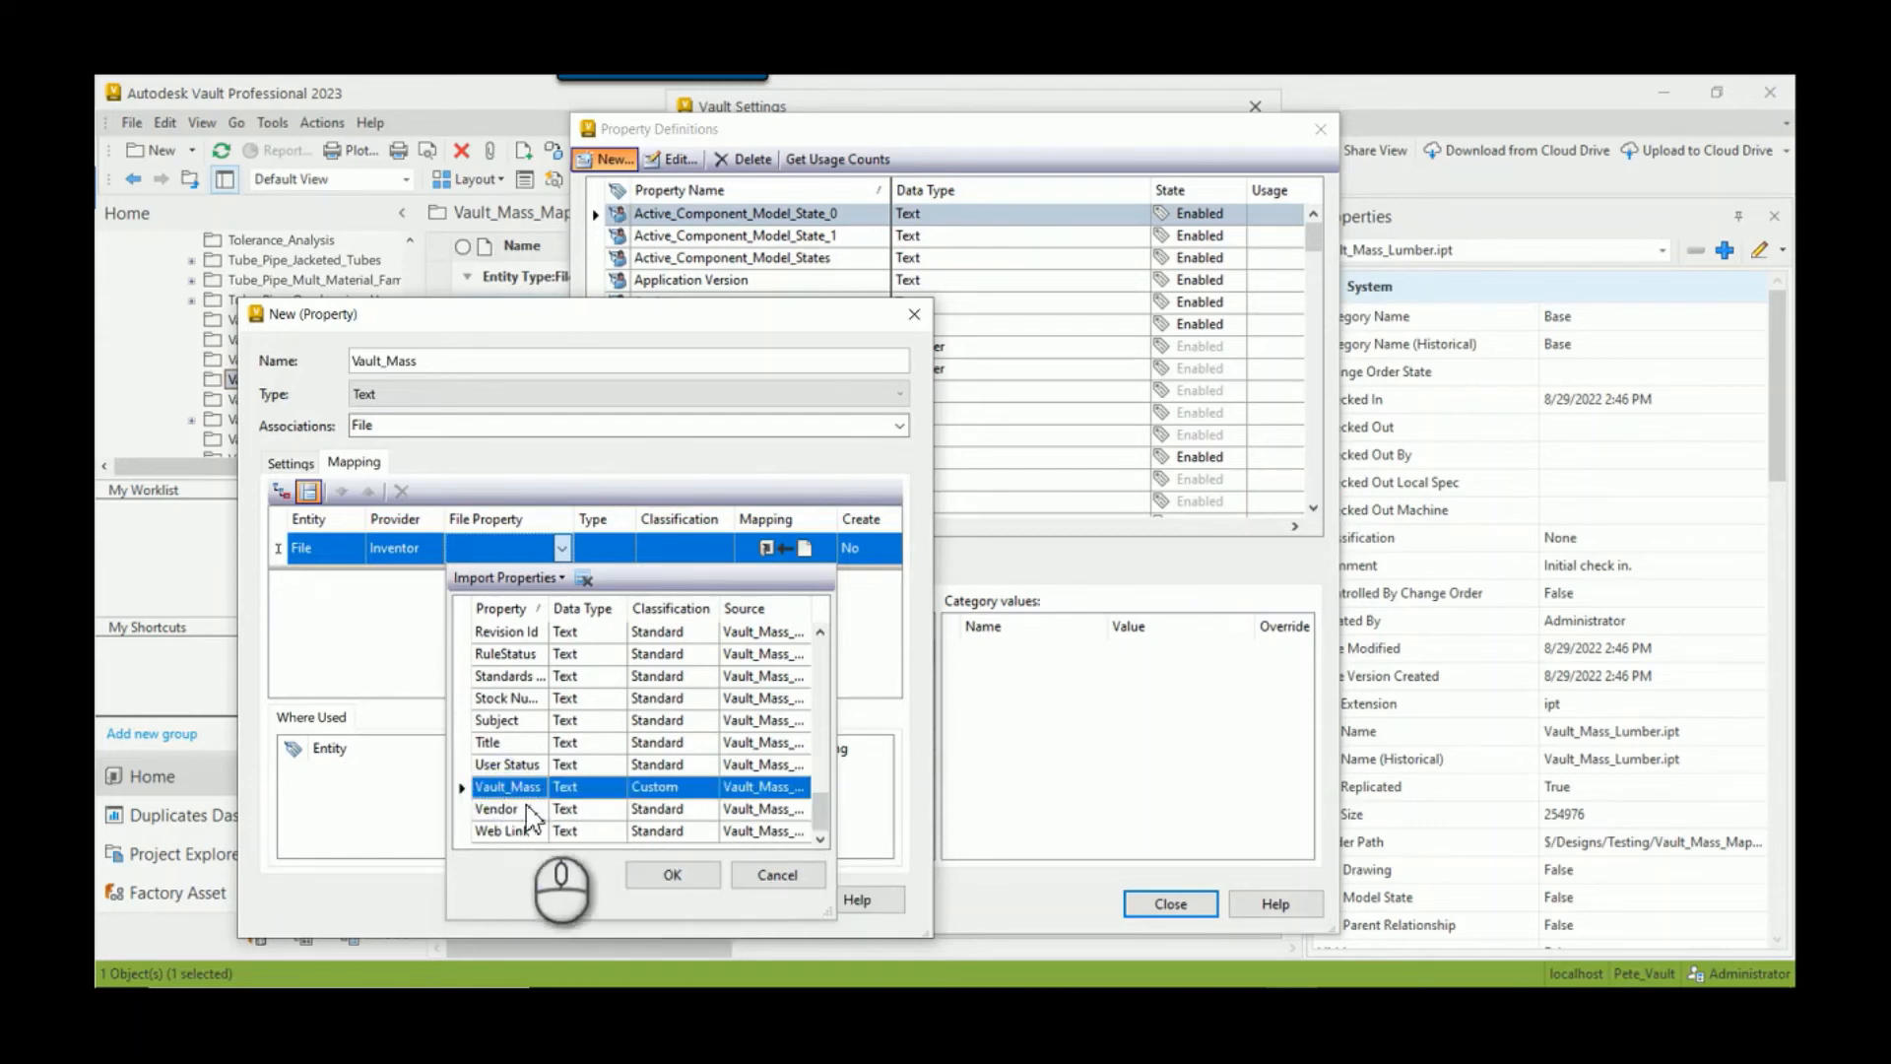
{"action": "left_click", "coordinate": [660, 874]}
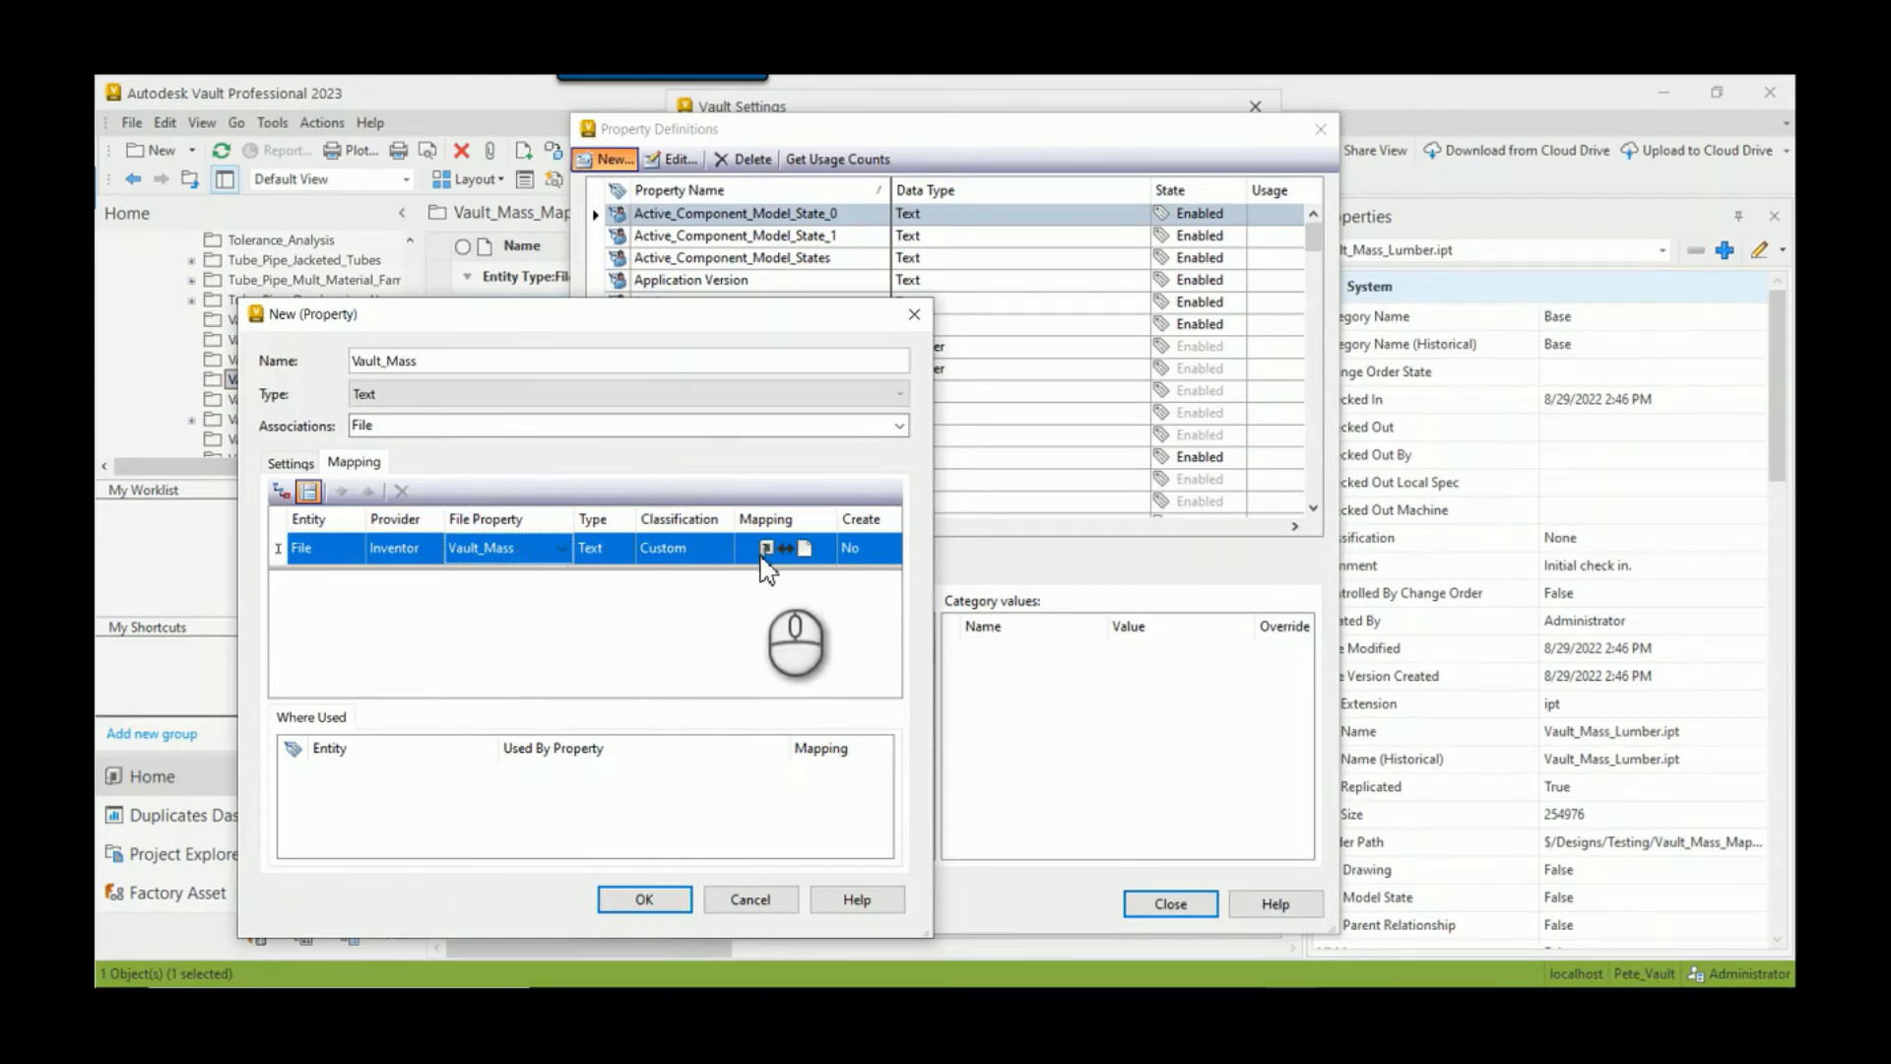
Step: Review the mapping direction options, keep the two-way mapping, save the Vault_Mass property and close the vault settings
{"action": "left_click", "coordinate": [819, 556]}
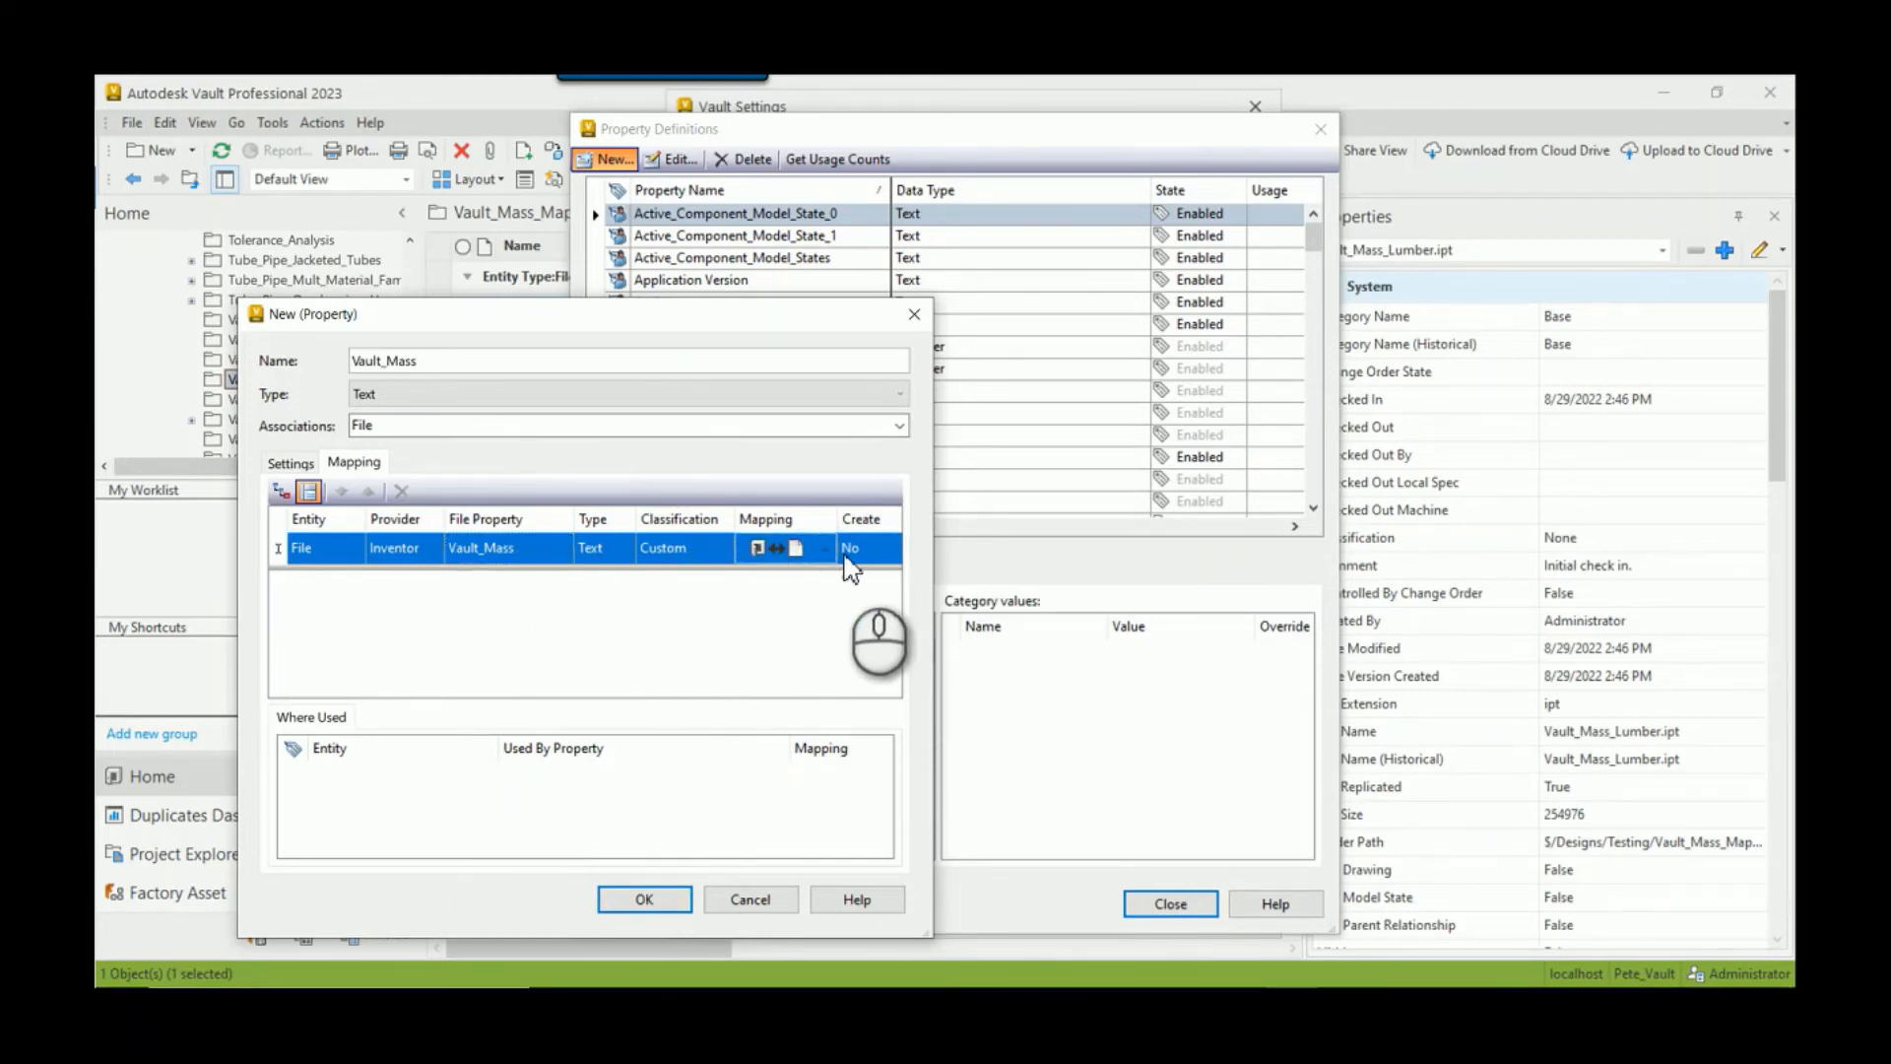
{"action": "left_click", "coordinate": [826, 549]}
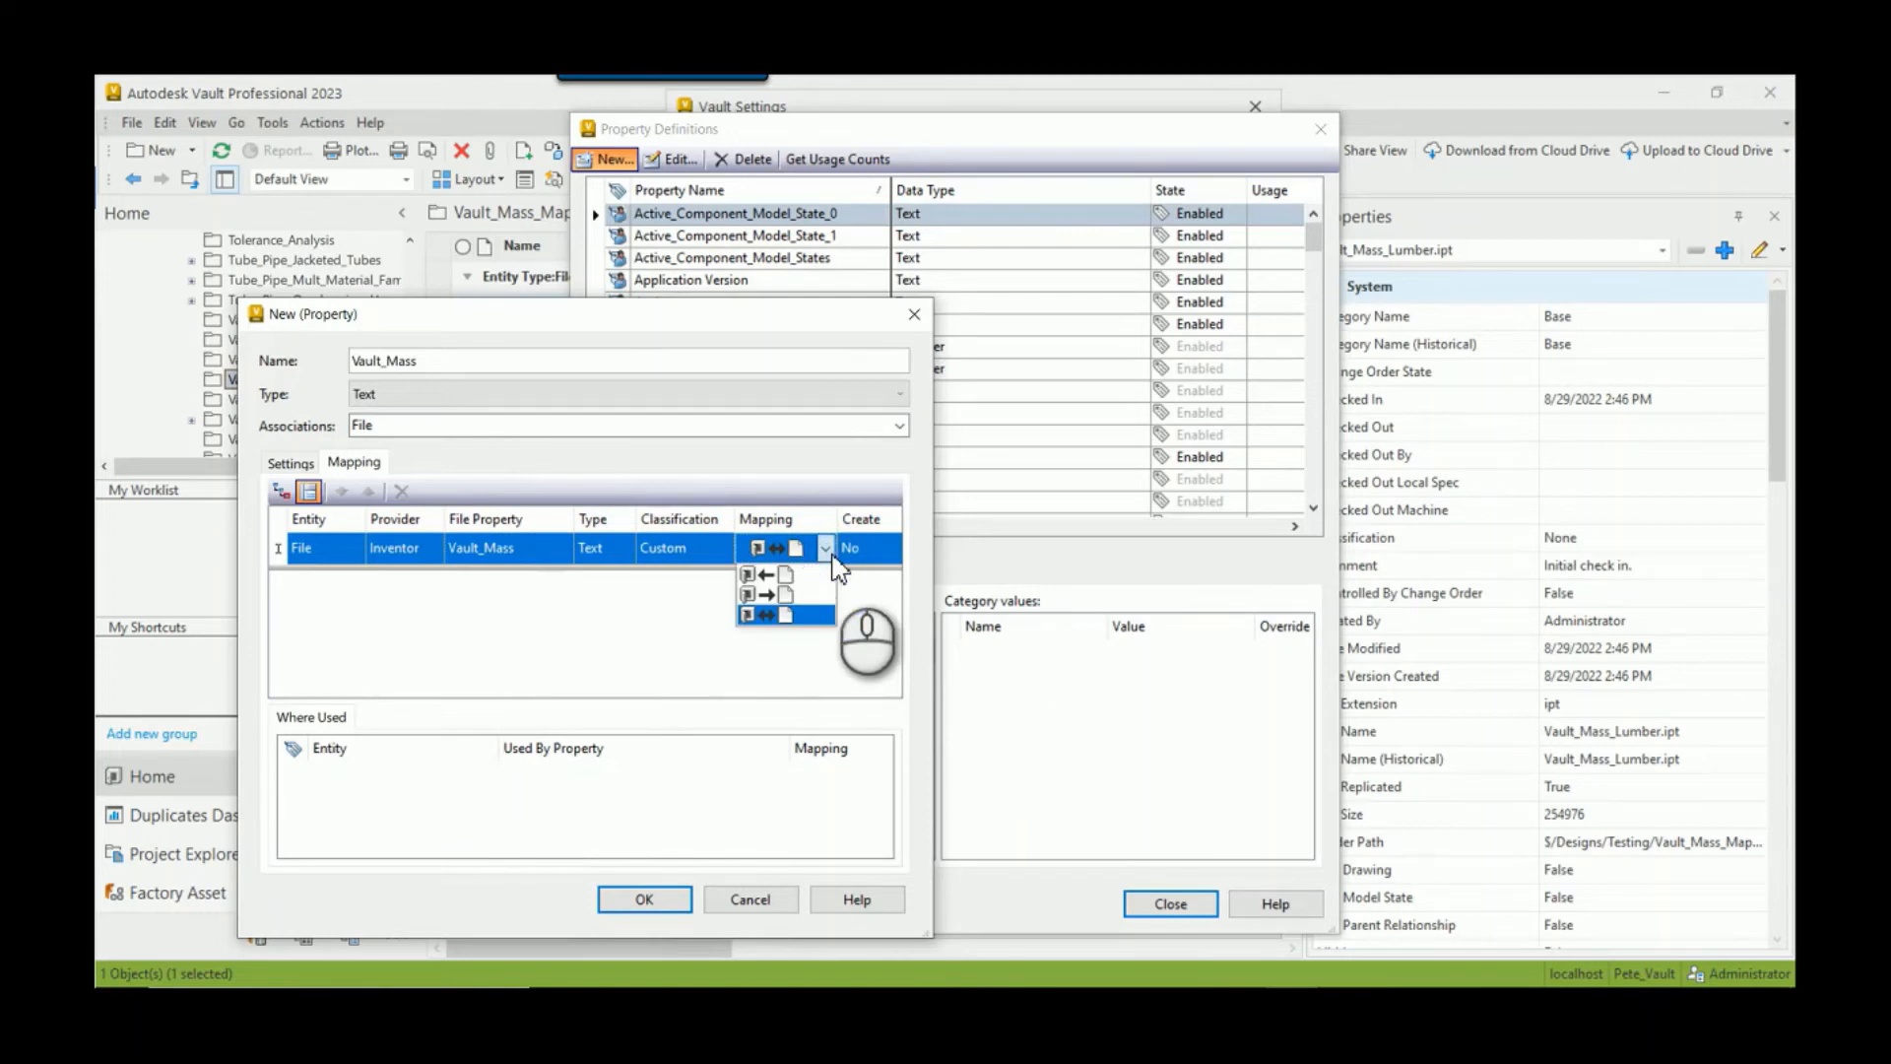
{"action": "left_click", "coordinate": [832, 562]}
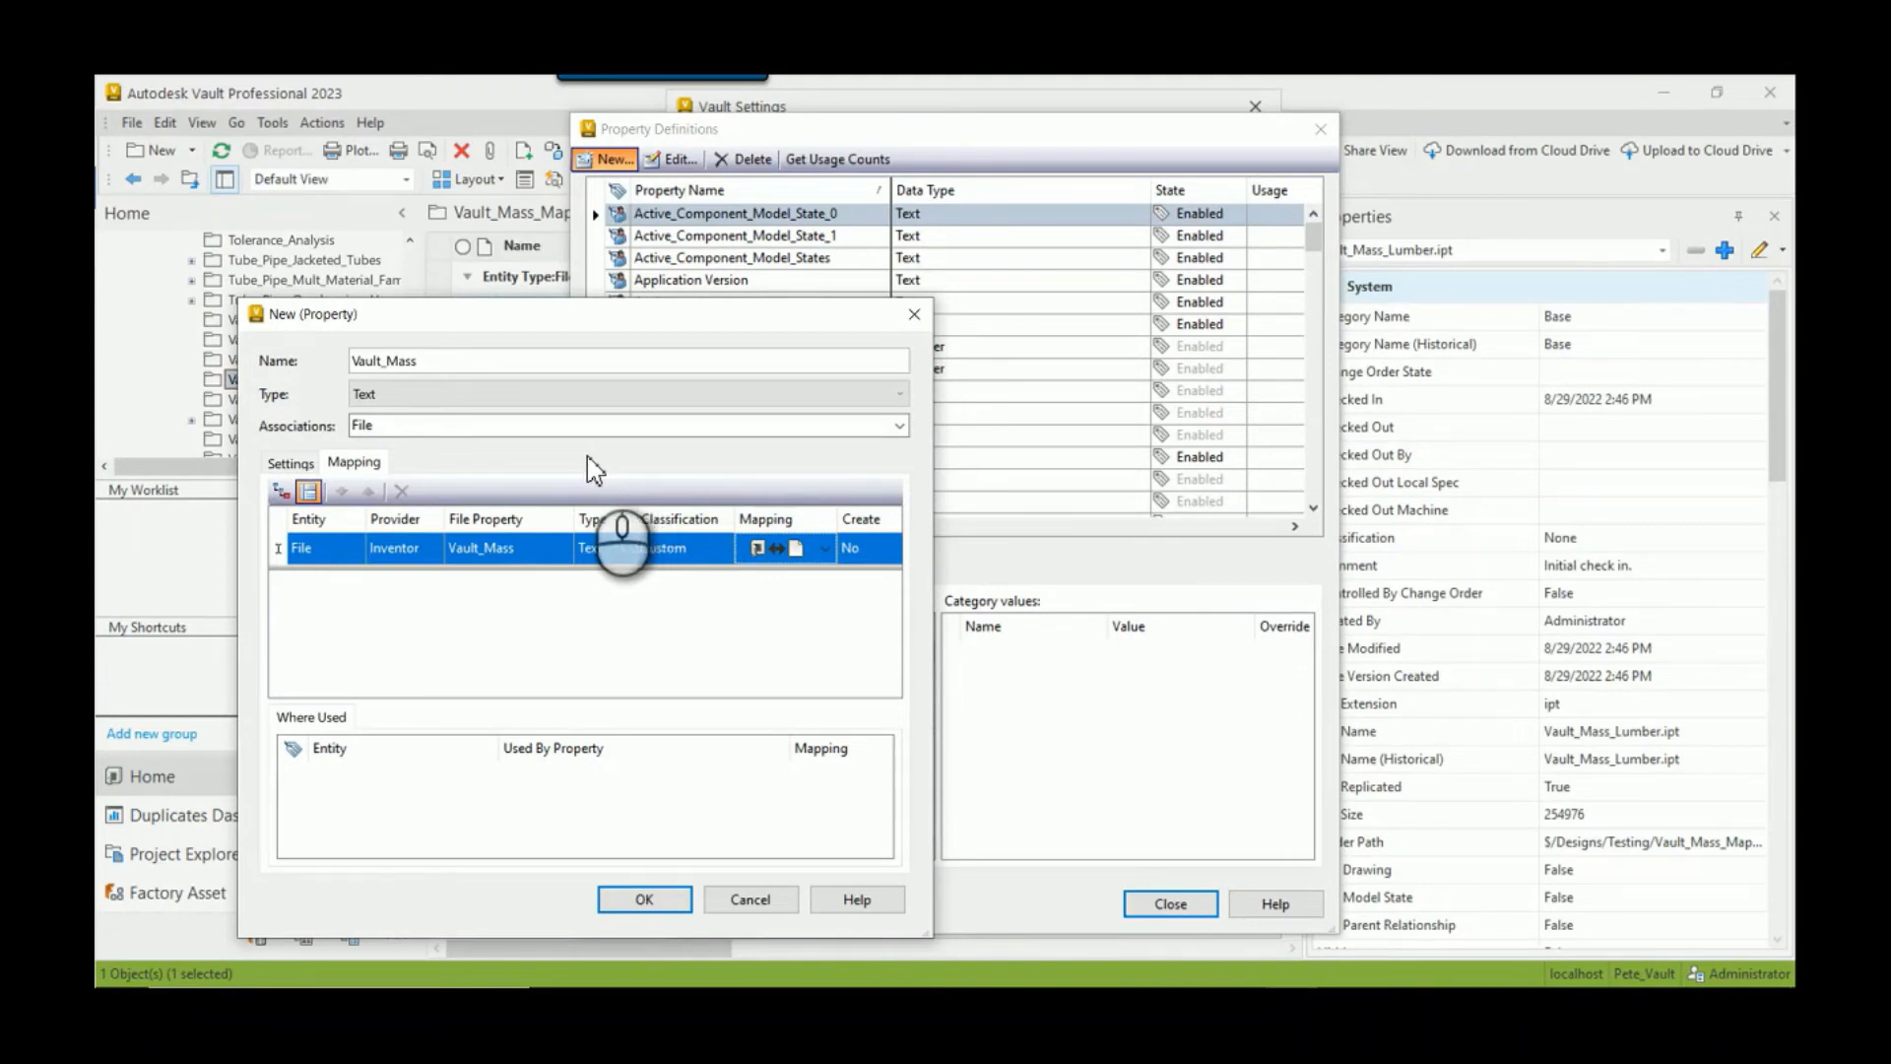
{"action": "left_click", "coordinate": [644, 901]}
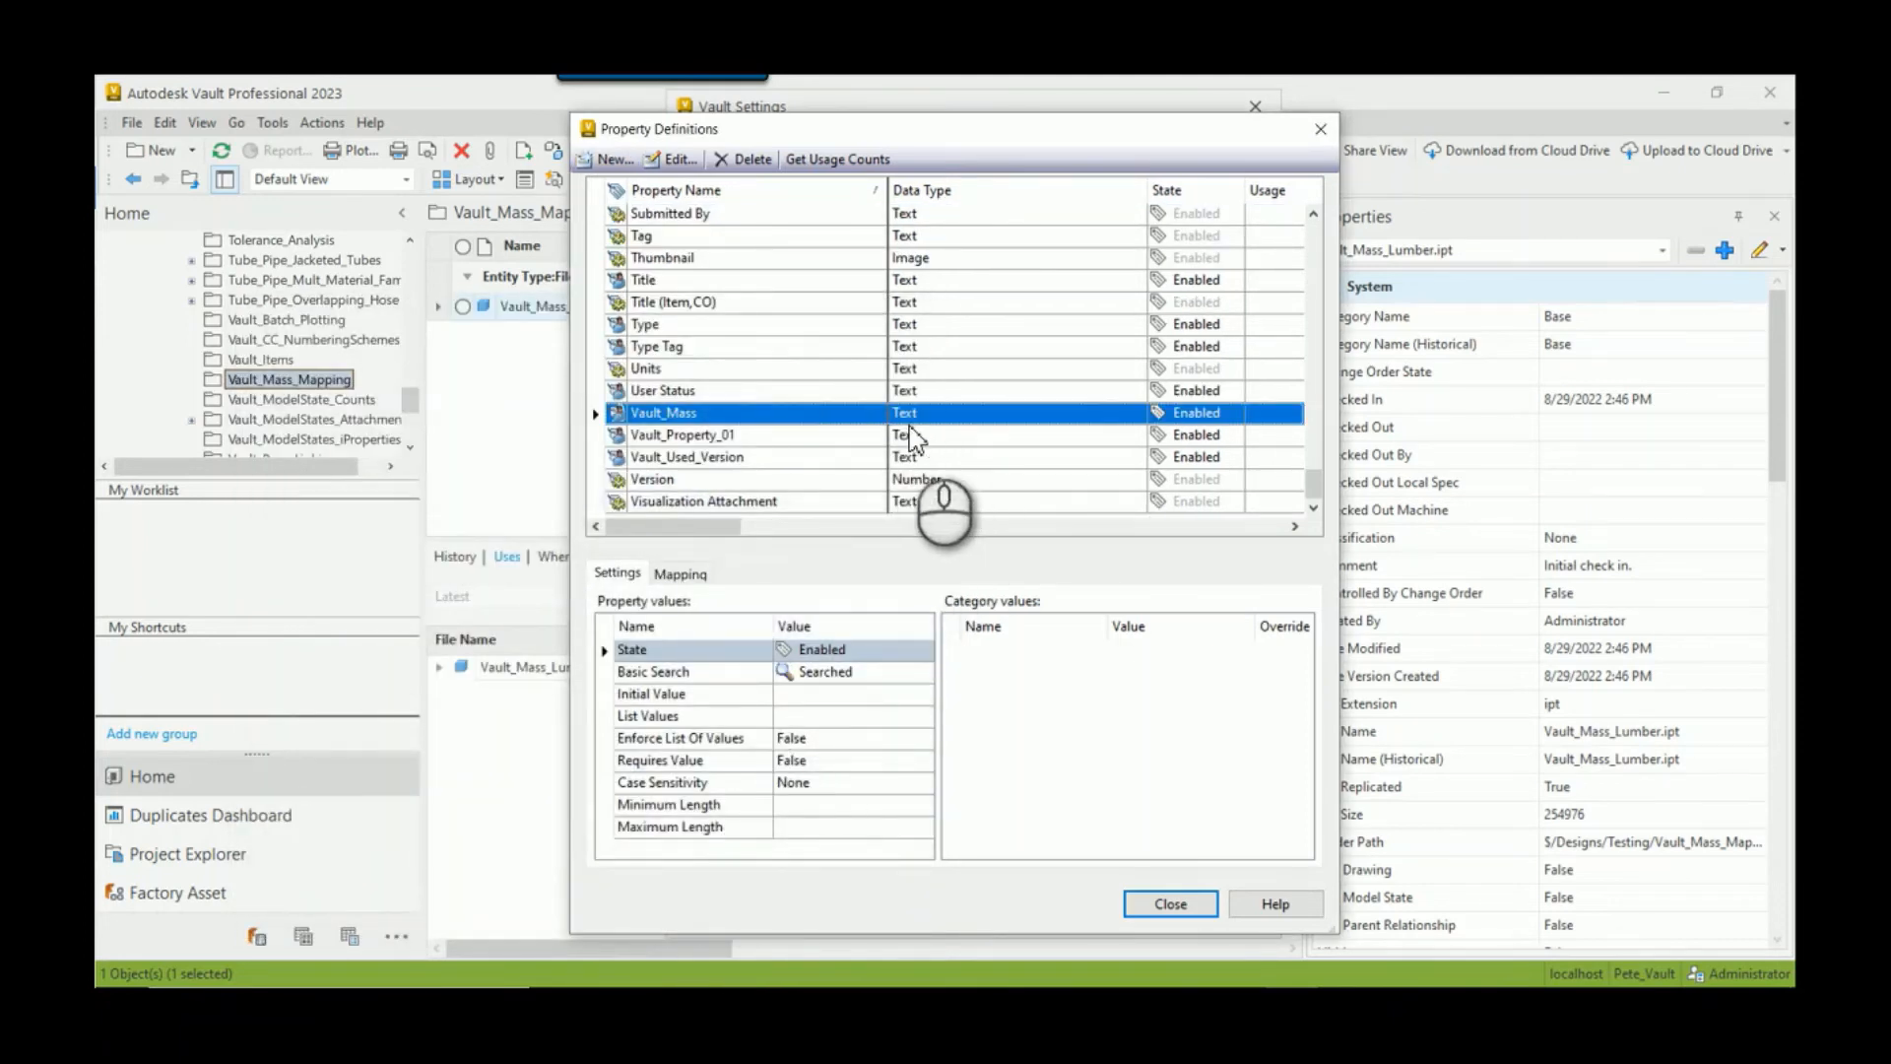
{"action": "left_click", "coordinate": [1170, 904]}
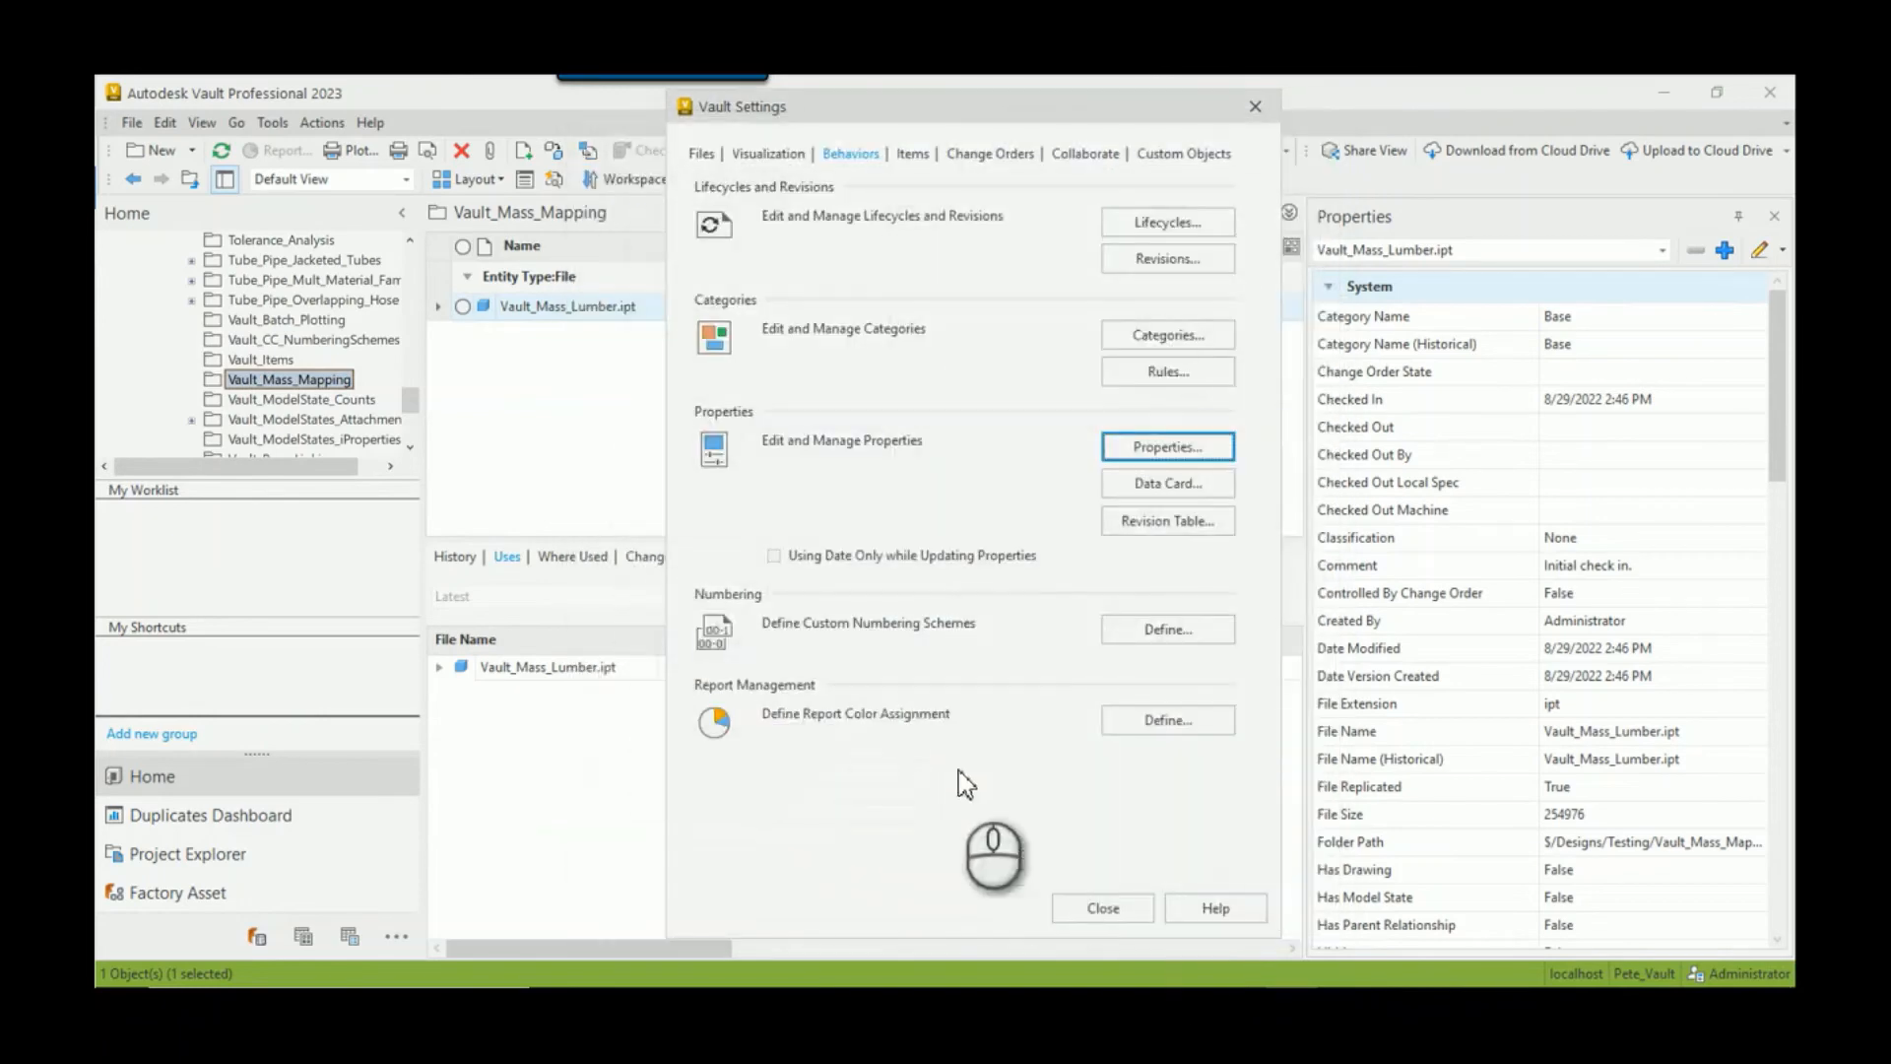
{"action": "left_click", "coordinate": [1095, 914]}
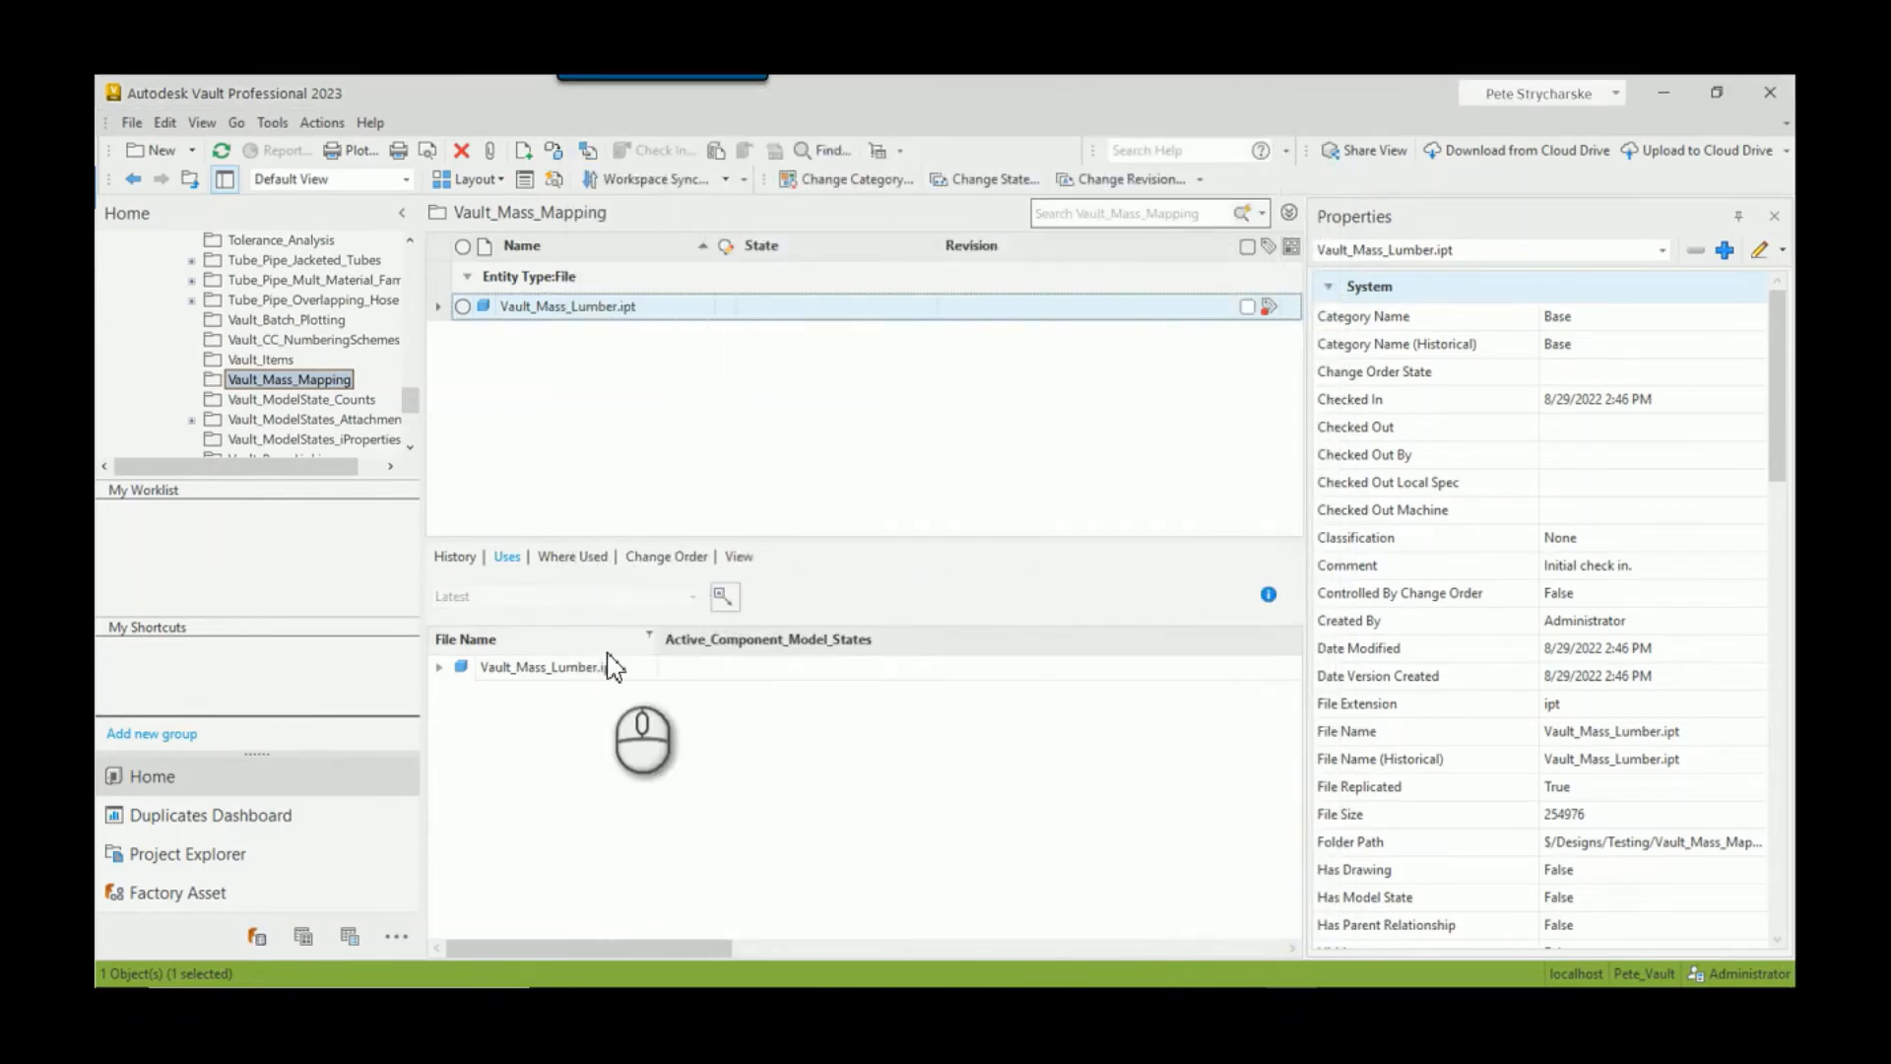
Step: Add the Vault_Mass field from All Version Fields to the columns shown in the file's Uses view
{"action": "left_click", "coordinate": [612, 671]}
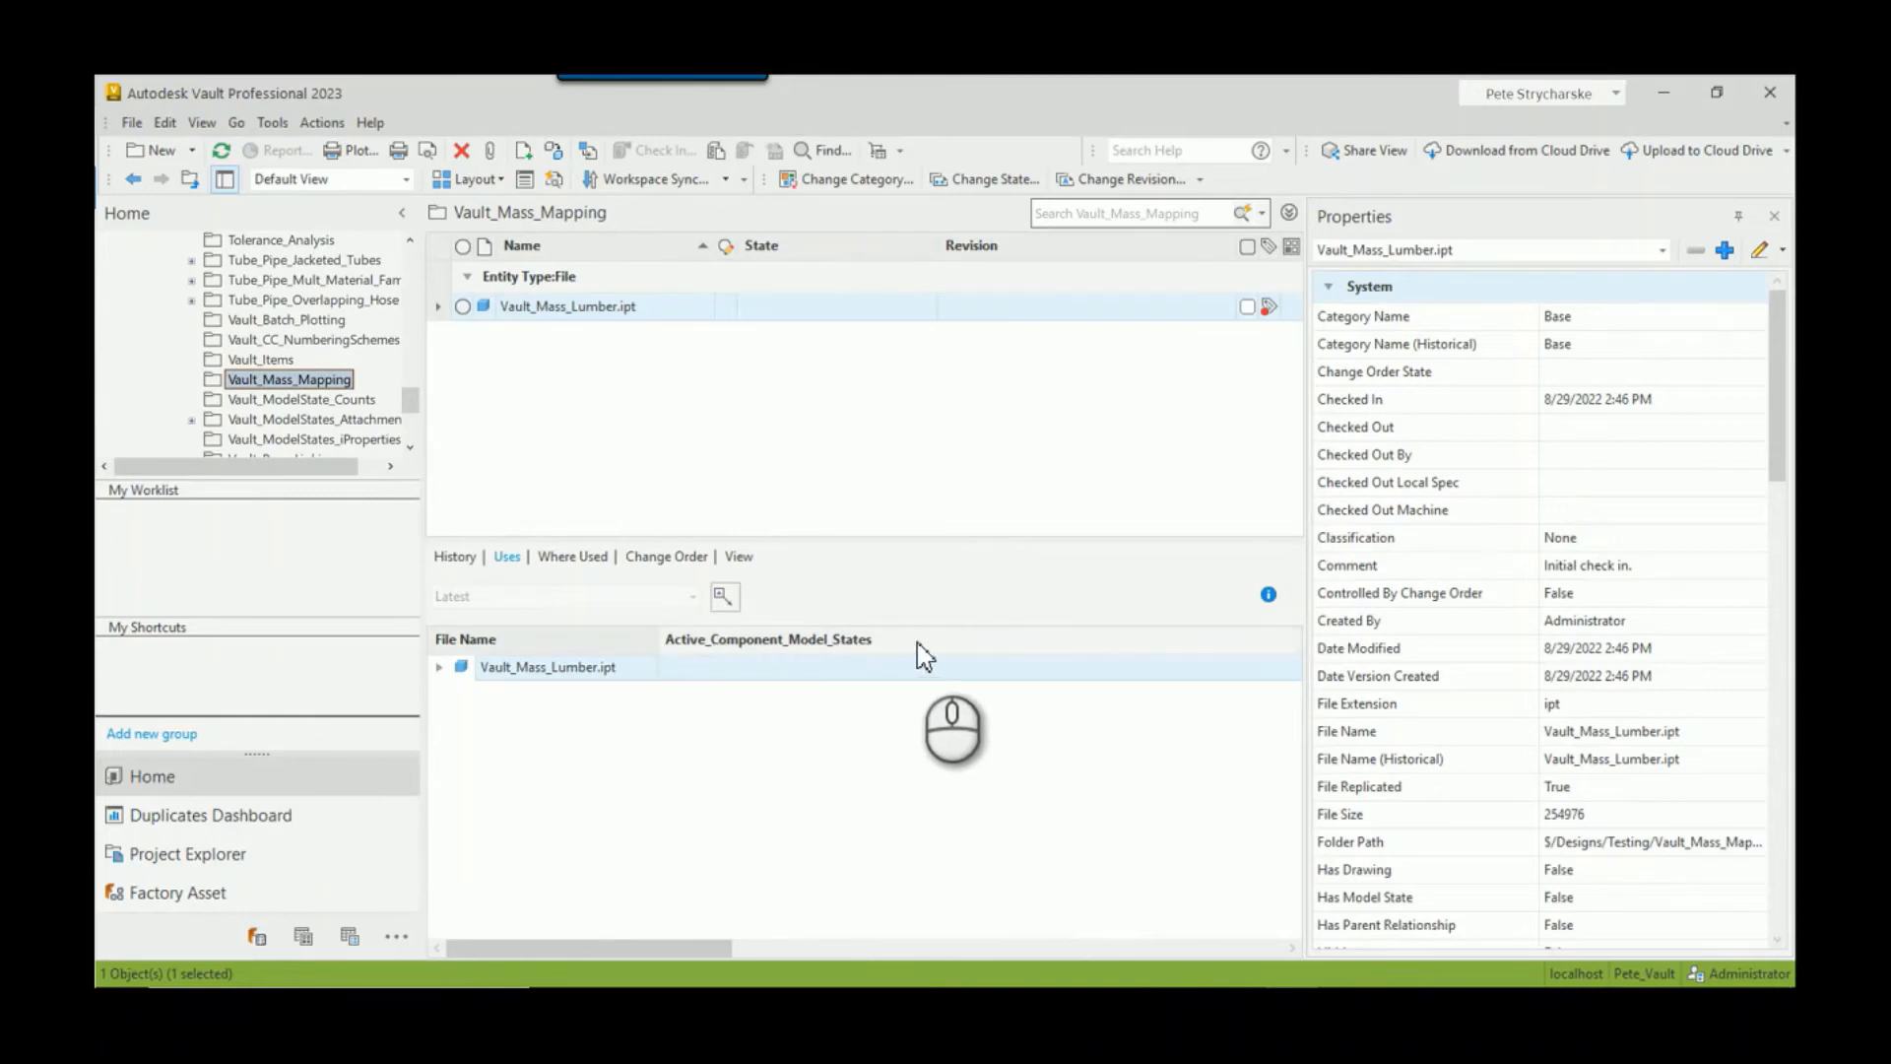
{"action": "left_click", "coordinate": [869, 640]}
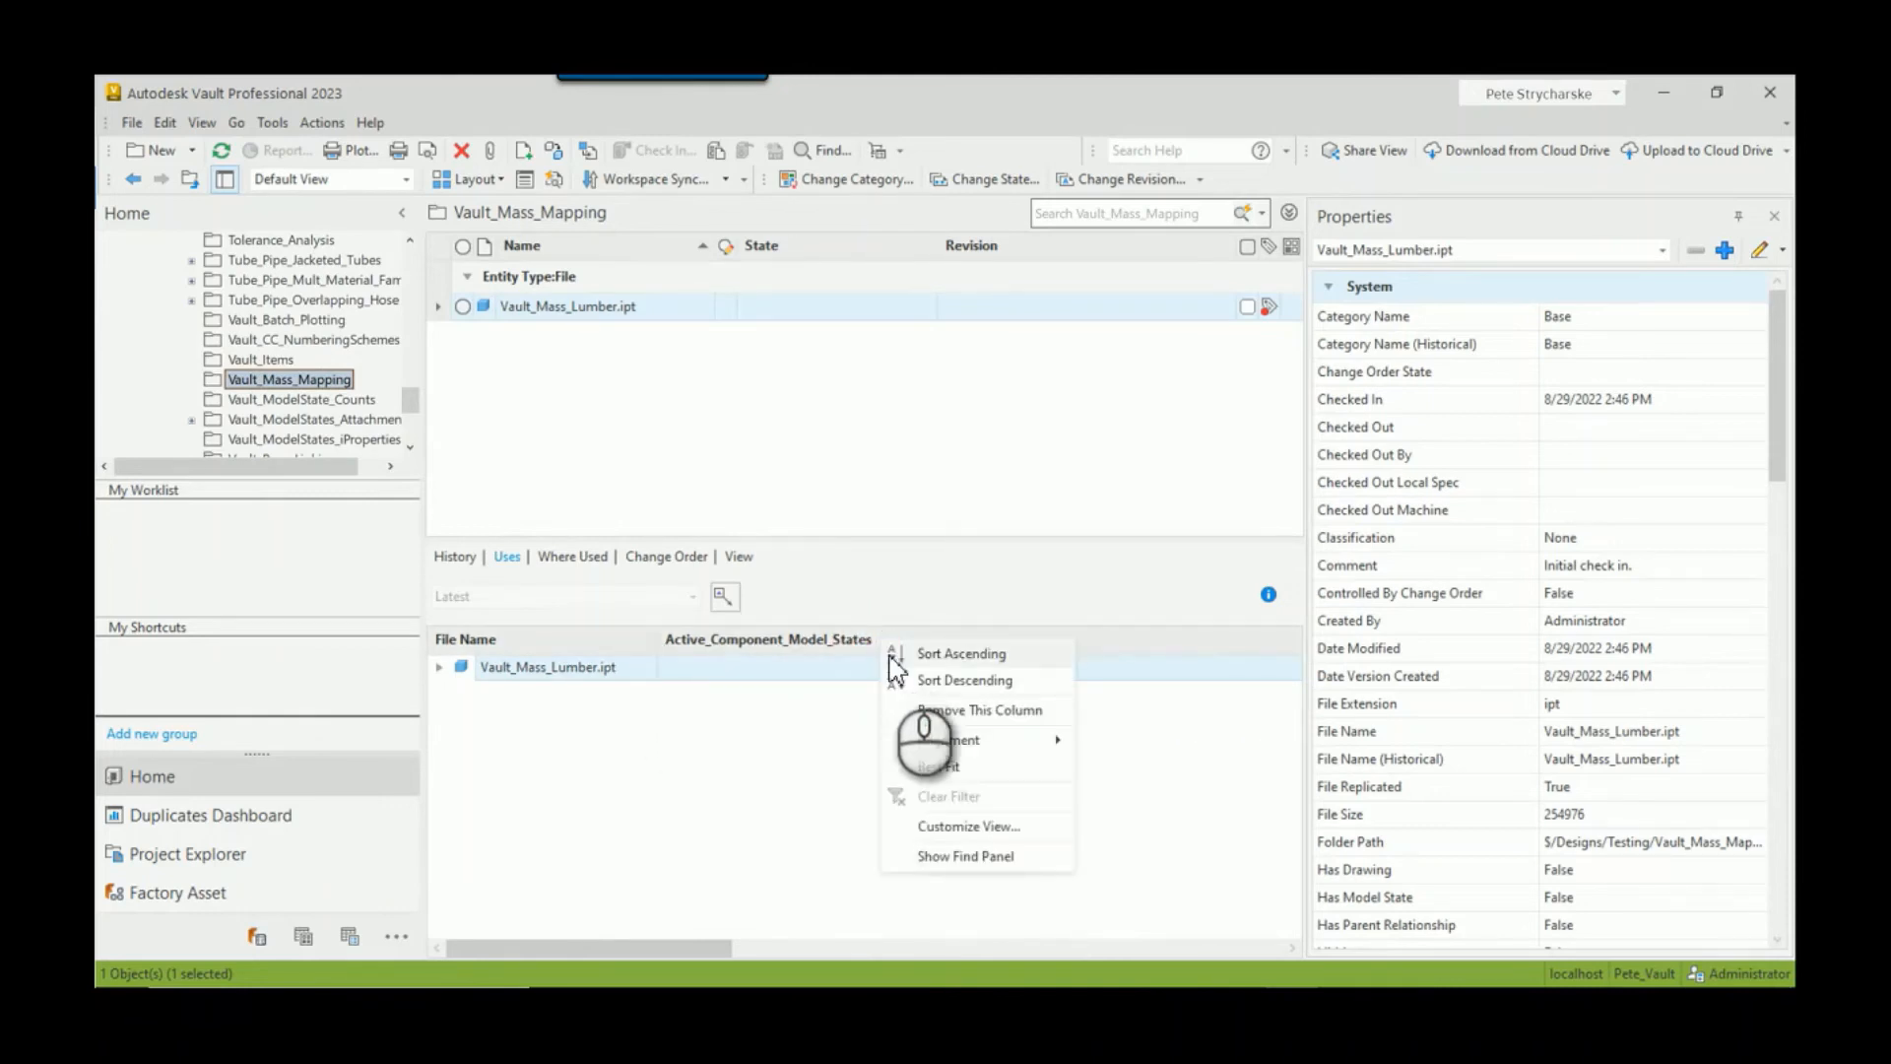
{"action": "left_click", "coordinate": [948, 833]}
{"action": "left_click", "coordinate": [788, 471]}
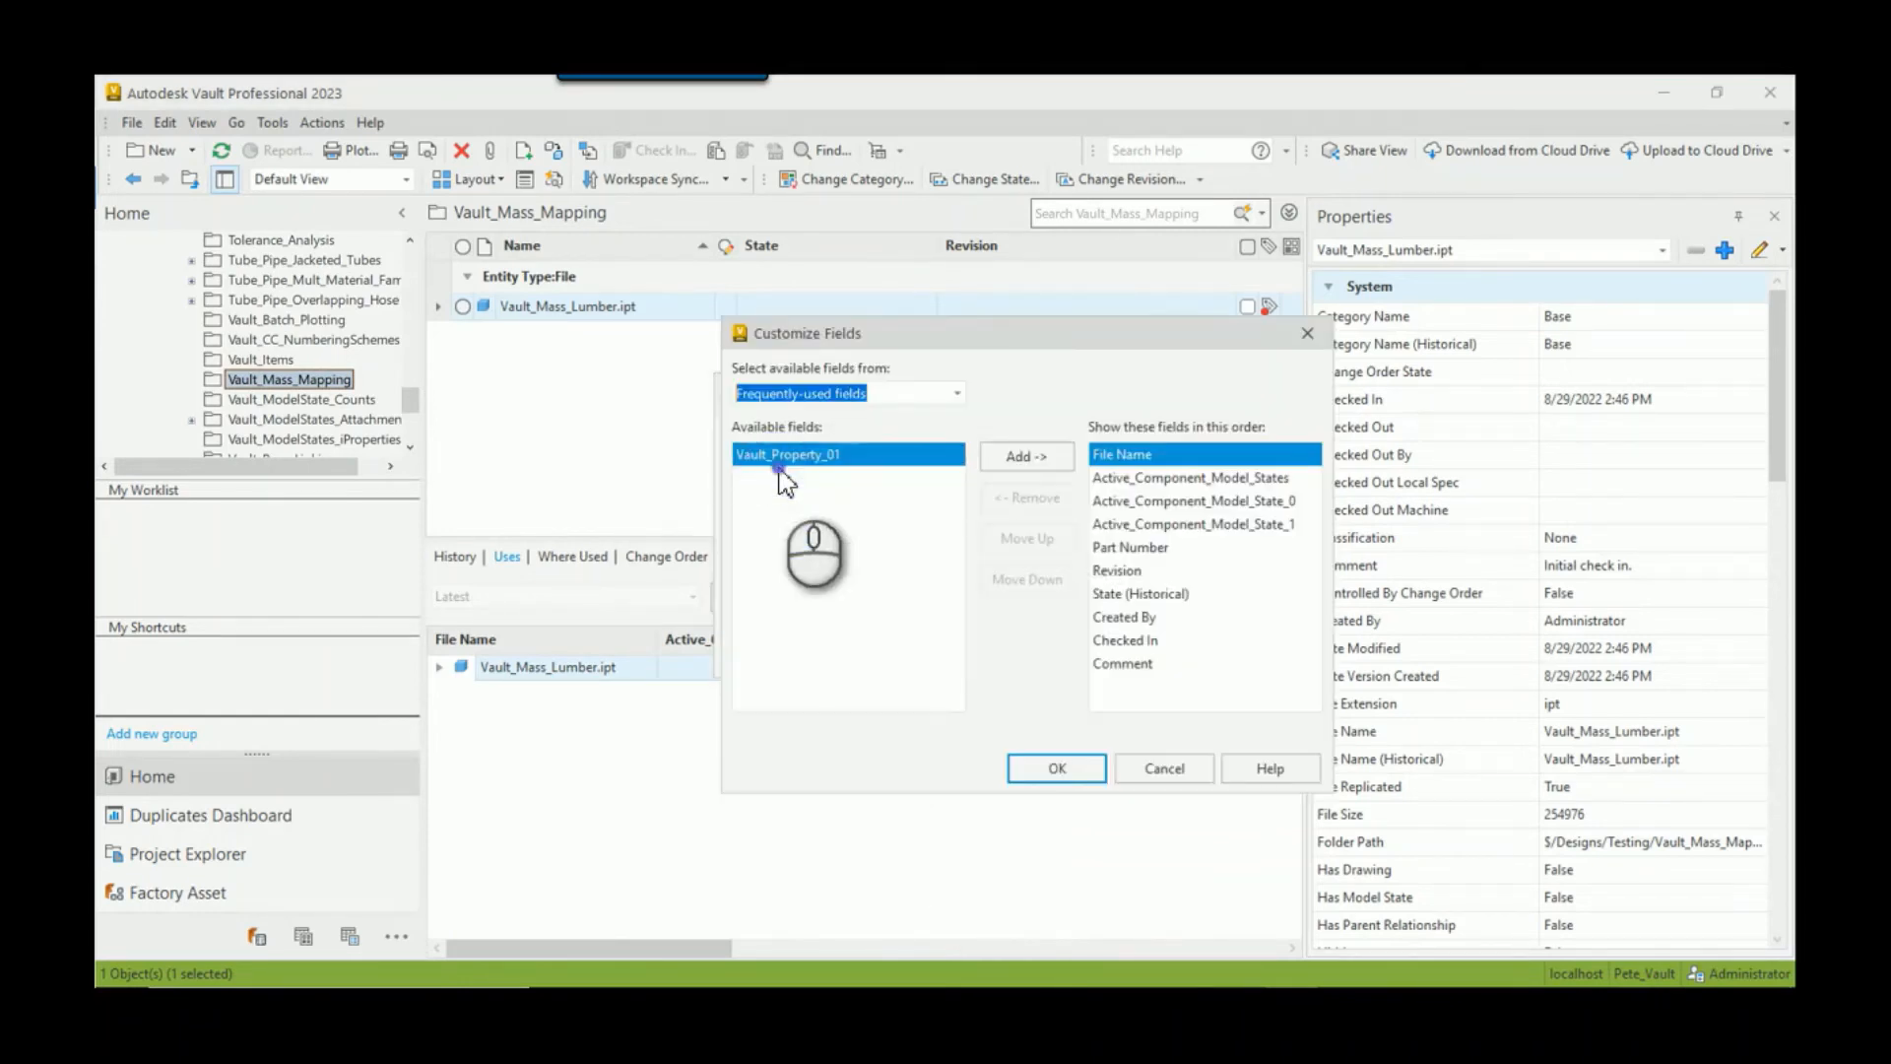
{"action": "left_click", "coordinate": [956, 393]}
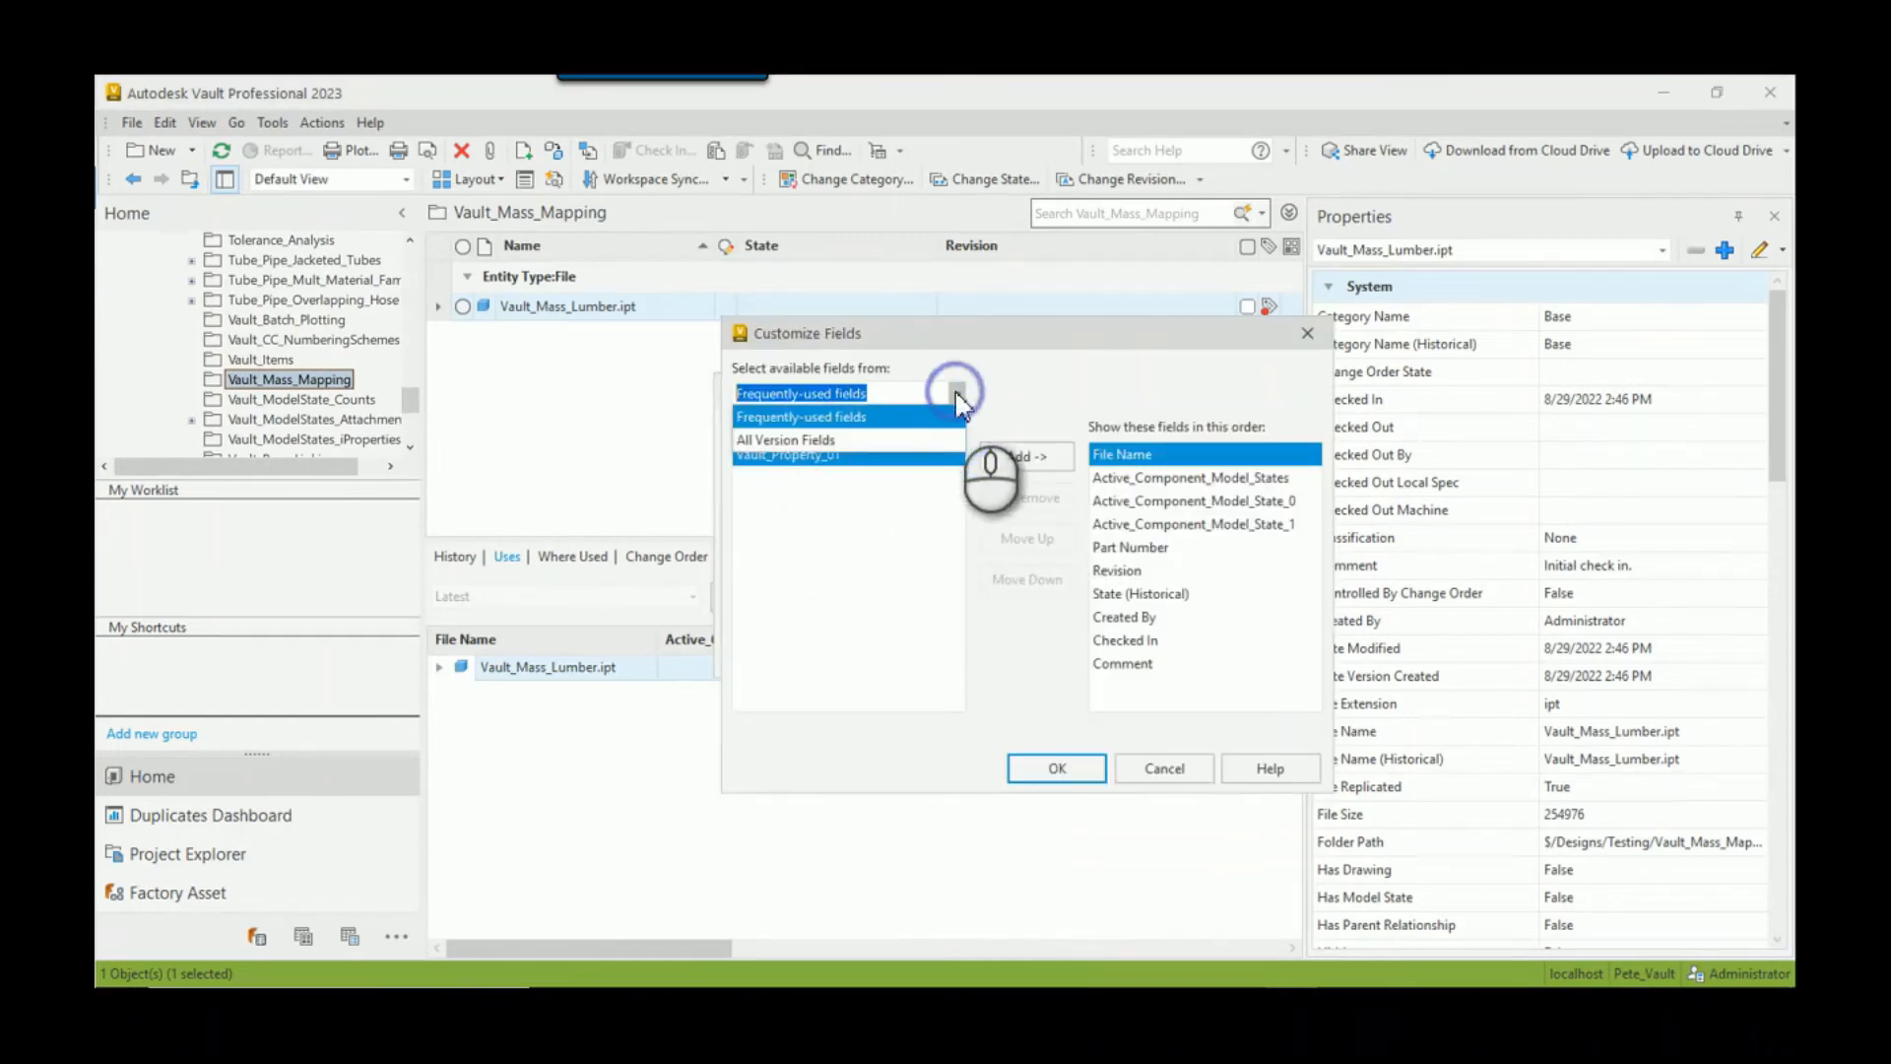
{"action": "left_click", "coordinate": [833, 439]}
{"action": "left_click_drag", "start_coordinate": [955, 476], "coordinate": [952, 717]}
{"action": "left_click", "coordinate": [783, 593]}
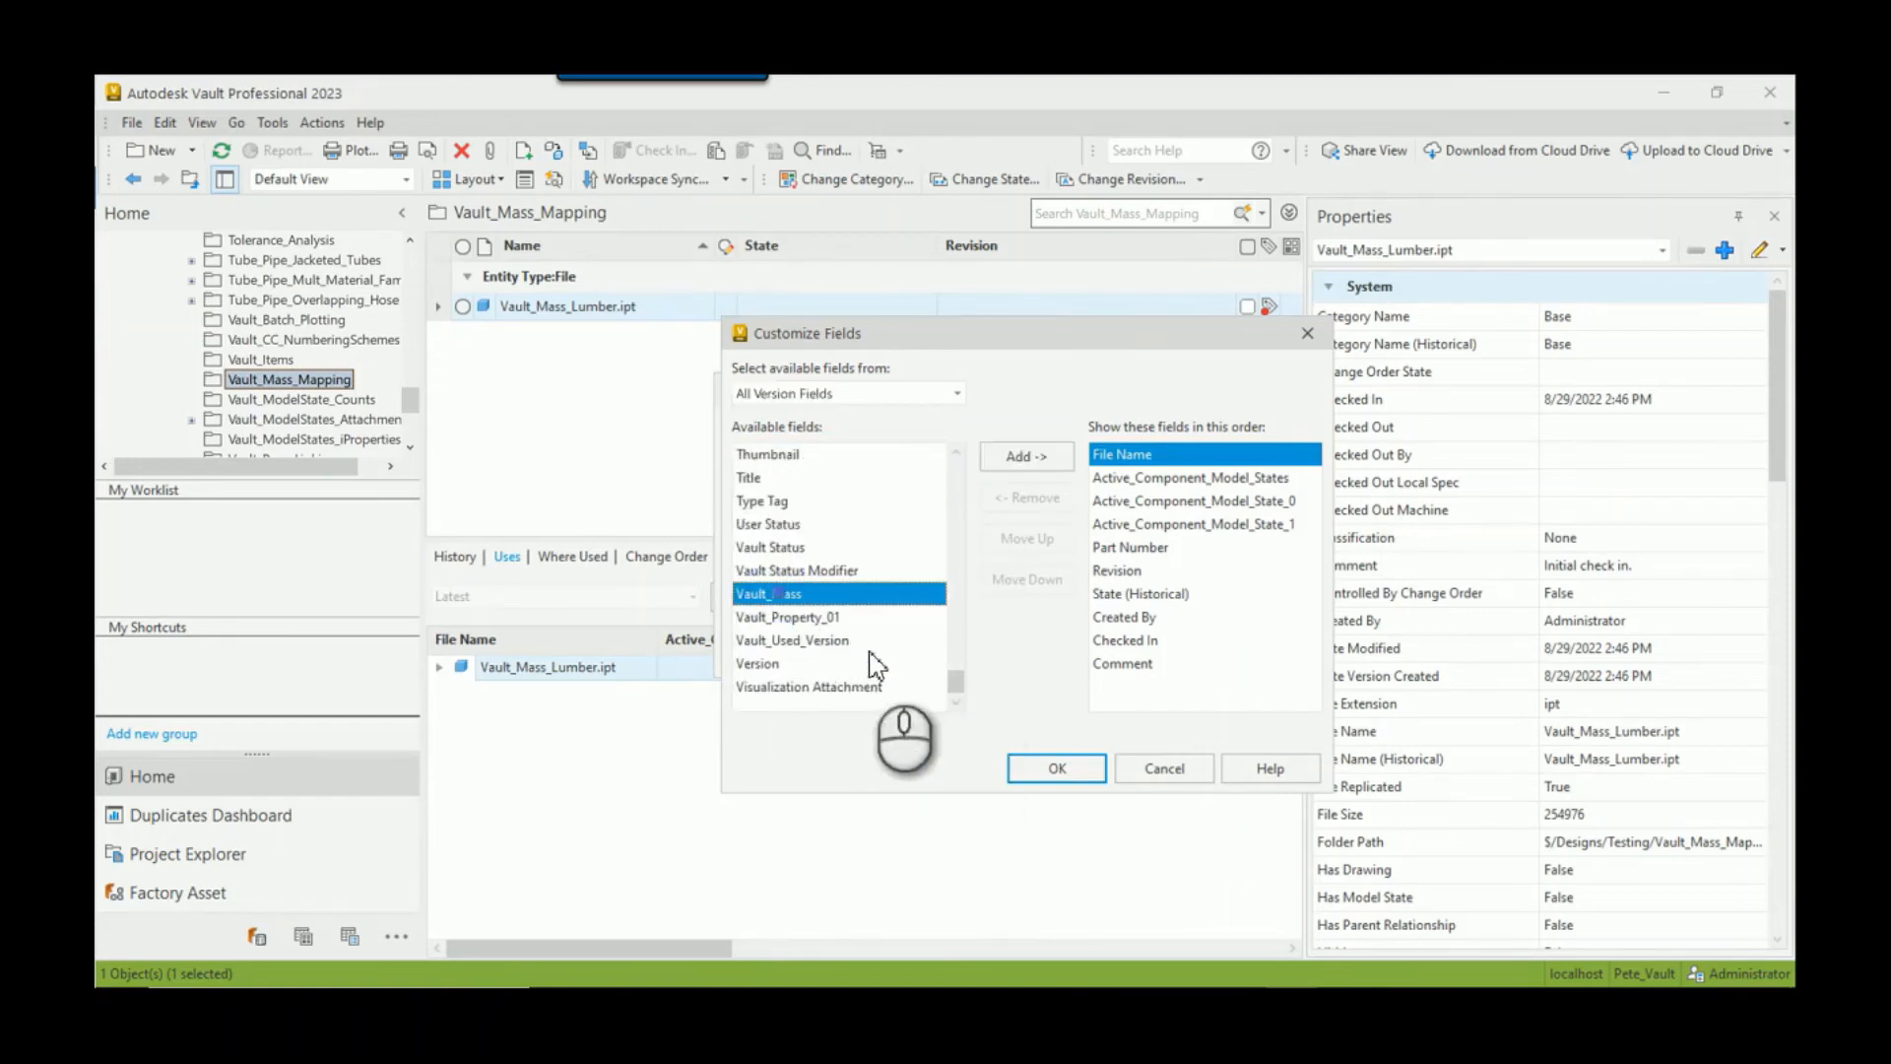
{"action": "left_click", "coordinate": [1024, 456]}
Step: Place the Vault_Mass field directly after File Name in the field order and apply the customized view
{"action": "left_click", "coordinate": [1103, 687]}
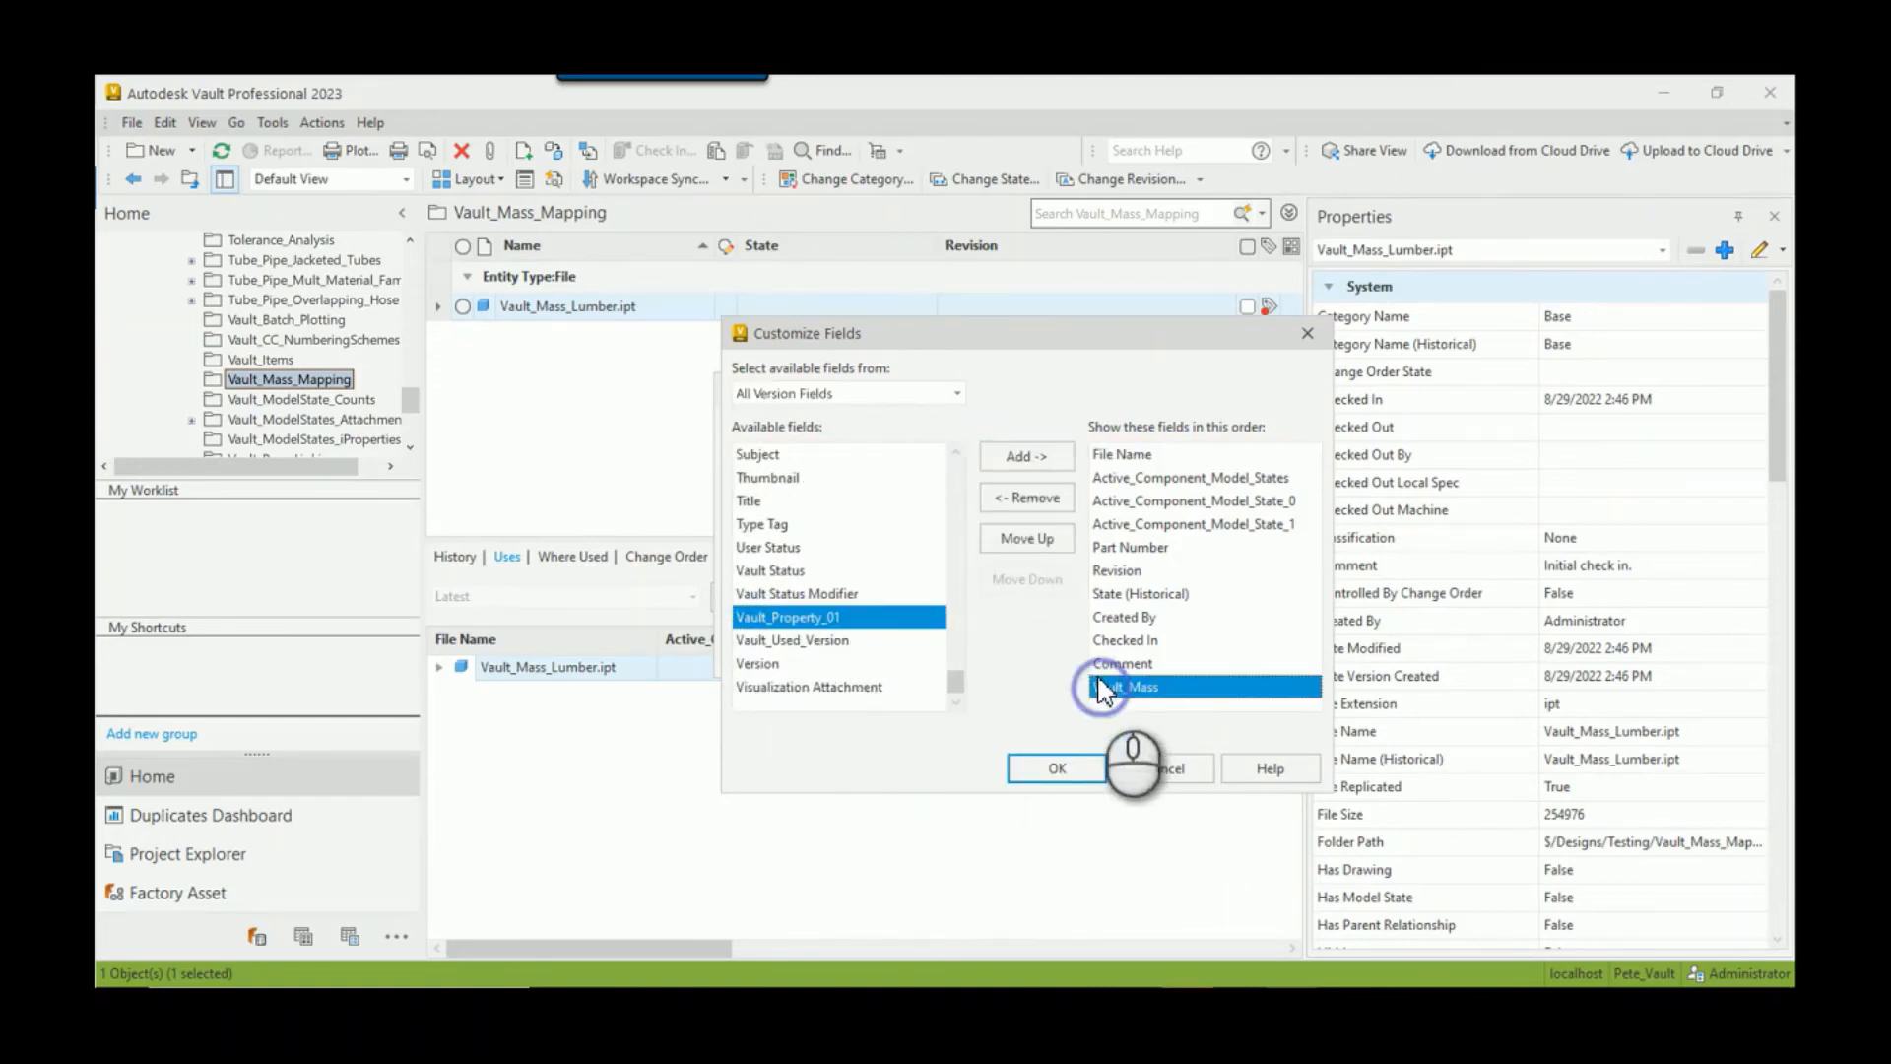
{"action": "left_click", "coordinate": [1029, 541]}
{"action": "left_click", "coordinate": [1029, 542]}
{"action": "left_click", "coordinate": [1030, 541]}
{"action": "left_click", "coordinate": [1030, 542]}
{"action": "left_click", "coordinate": [1029, 542]}
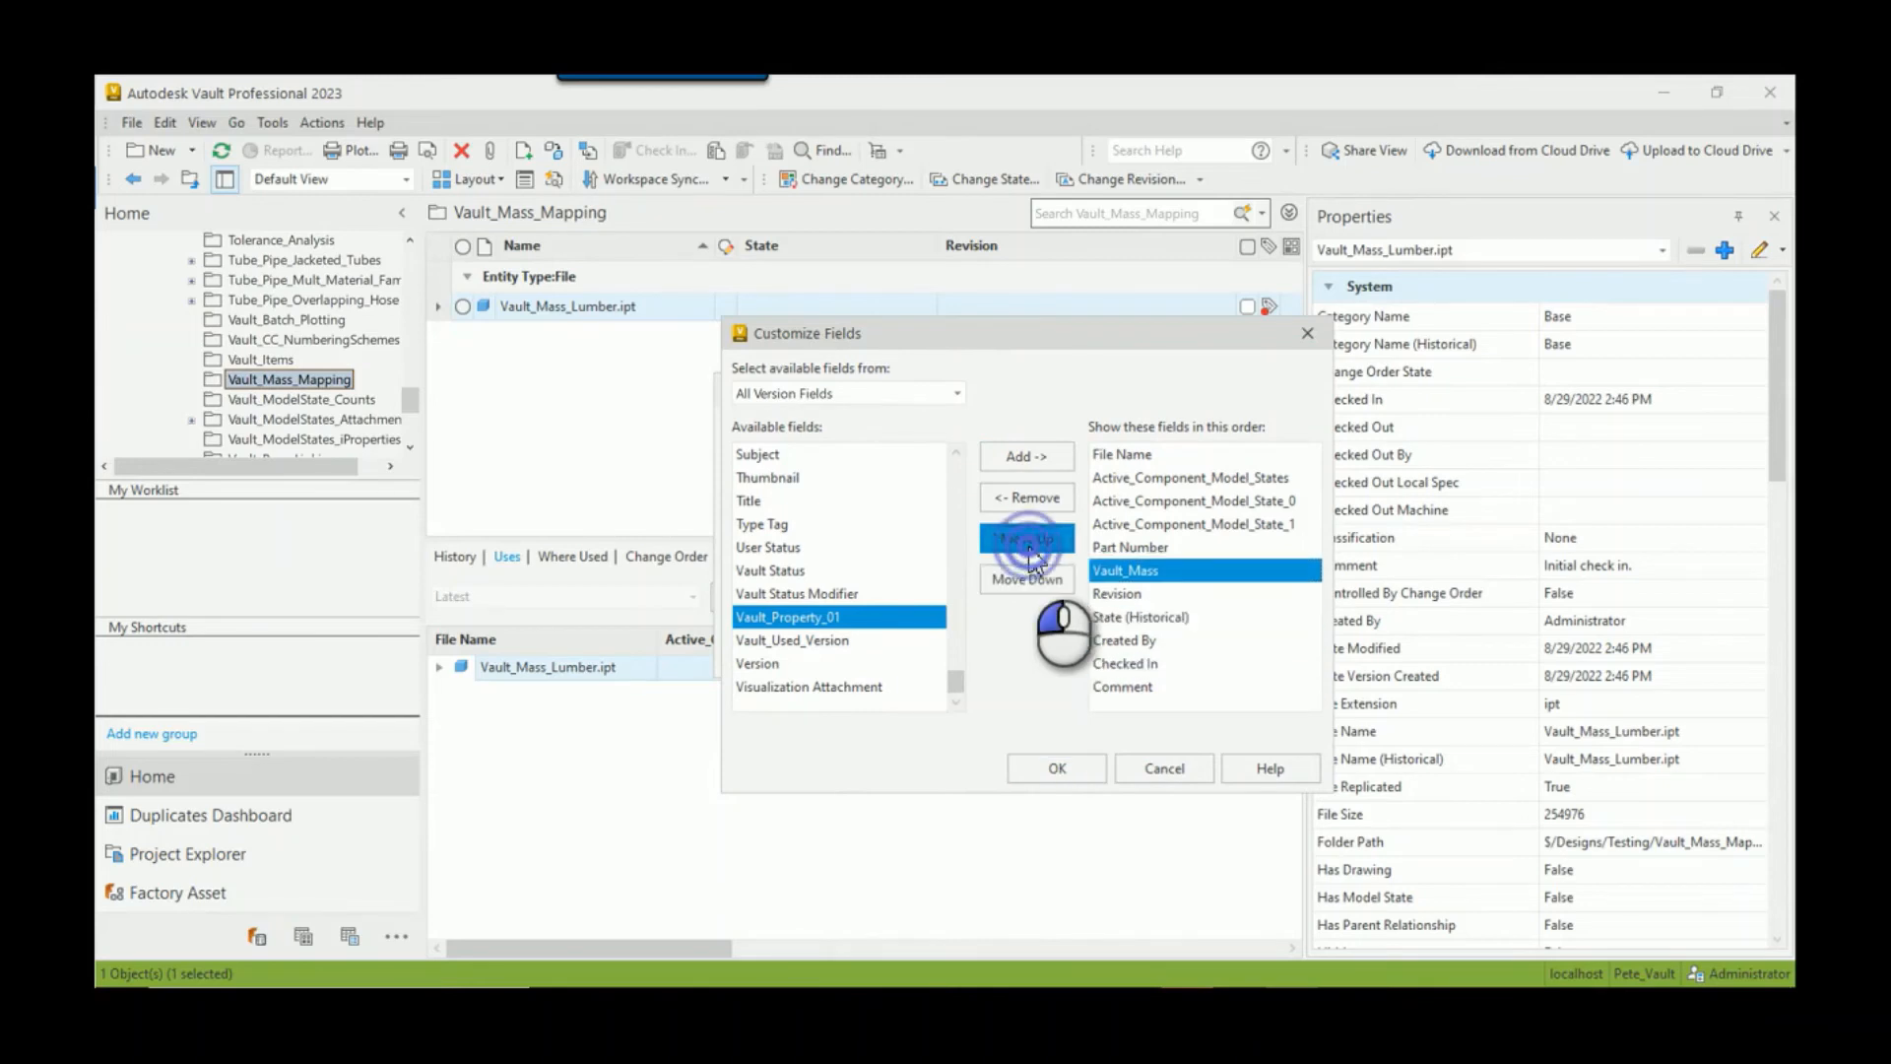
{"action": "left_click", "coordinate": [1029, 548]}
{"action": "left_click", "coordinate": [1029, 547]}
{"action": "left_click", "coordinate": [1029, 548]}
{"action": "left_click", "coordinate": [1029, 548]}
{"action": "left_click", "coordinate": [1030, 548]}
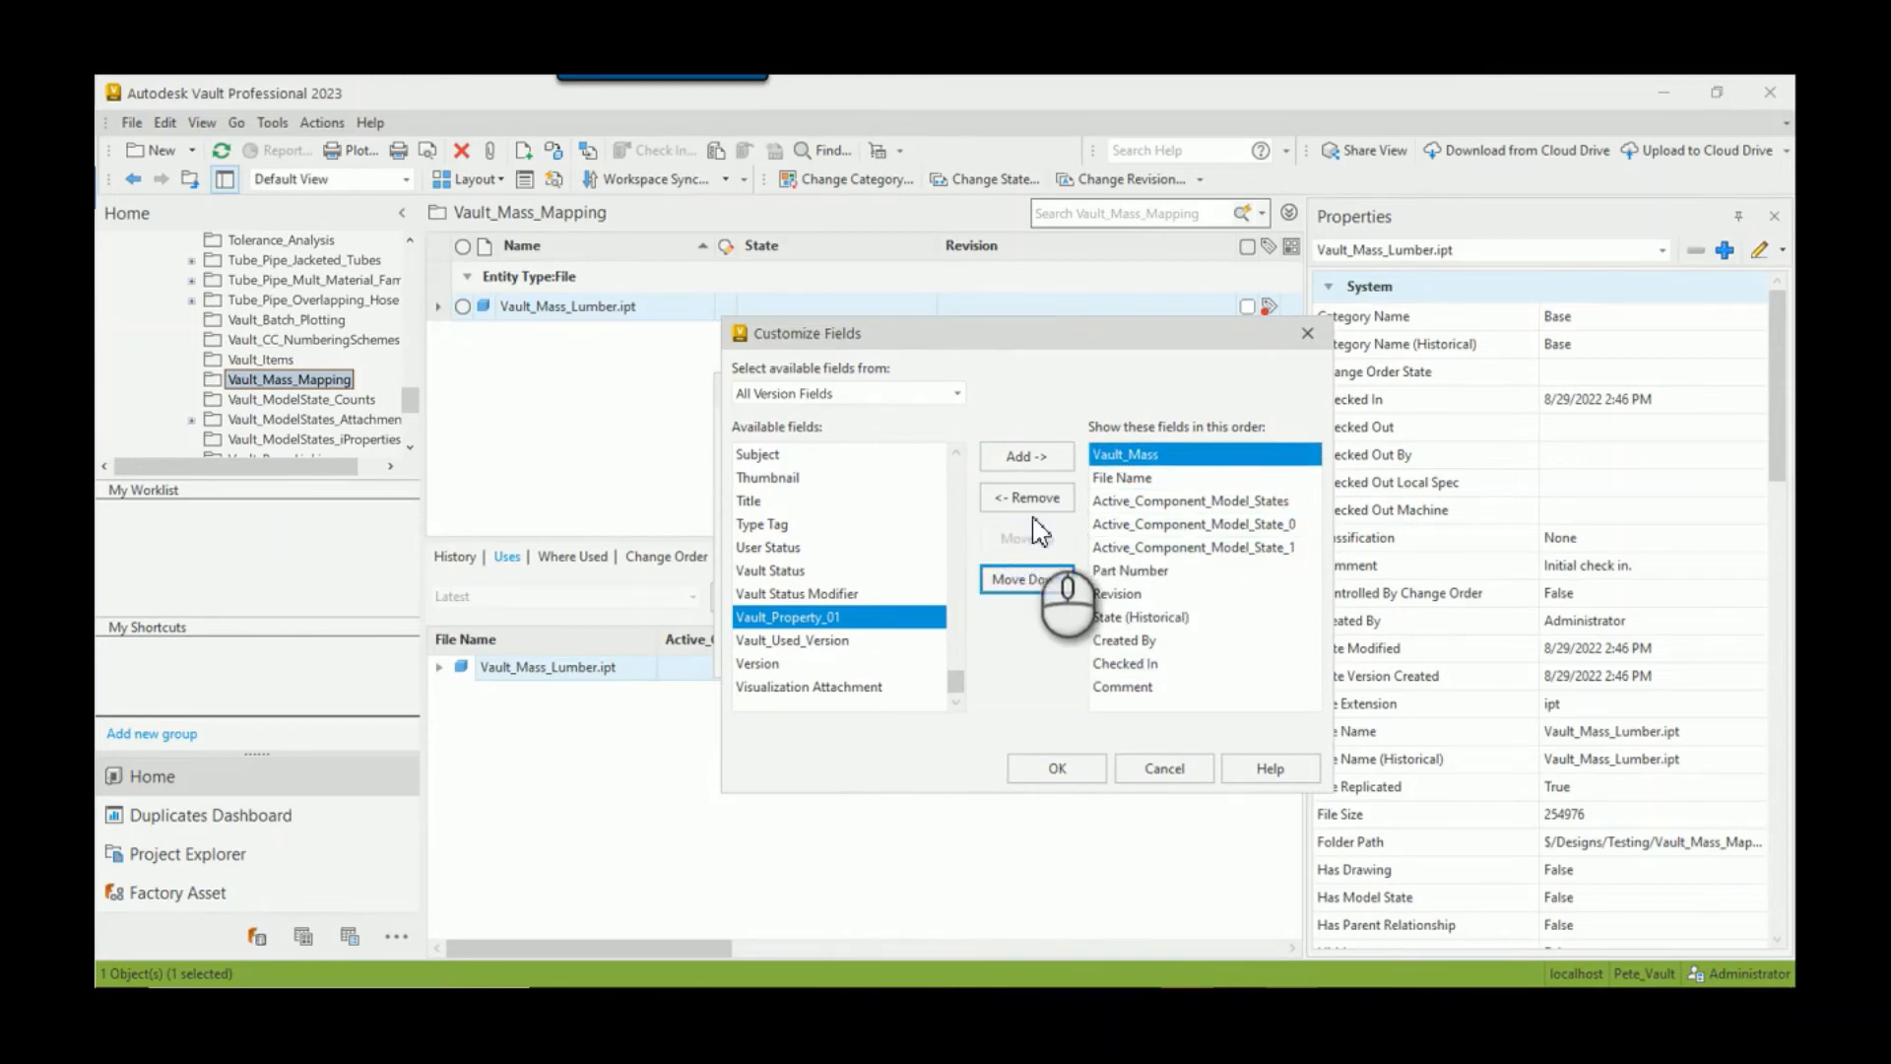
{"action": "left_click", "coordinate": [1027, 581]}
{"action": "left_click", "coordinate": [1052, 771]}
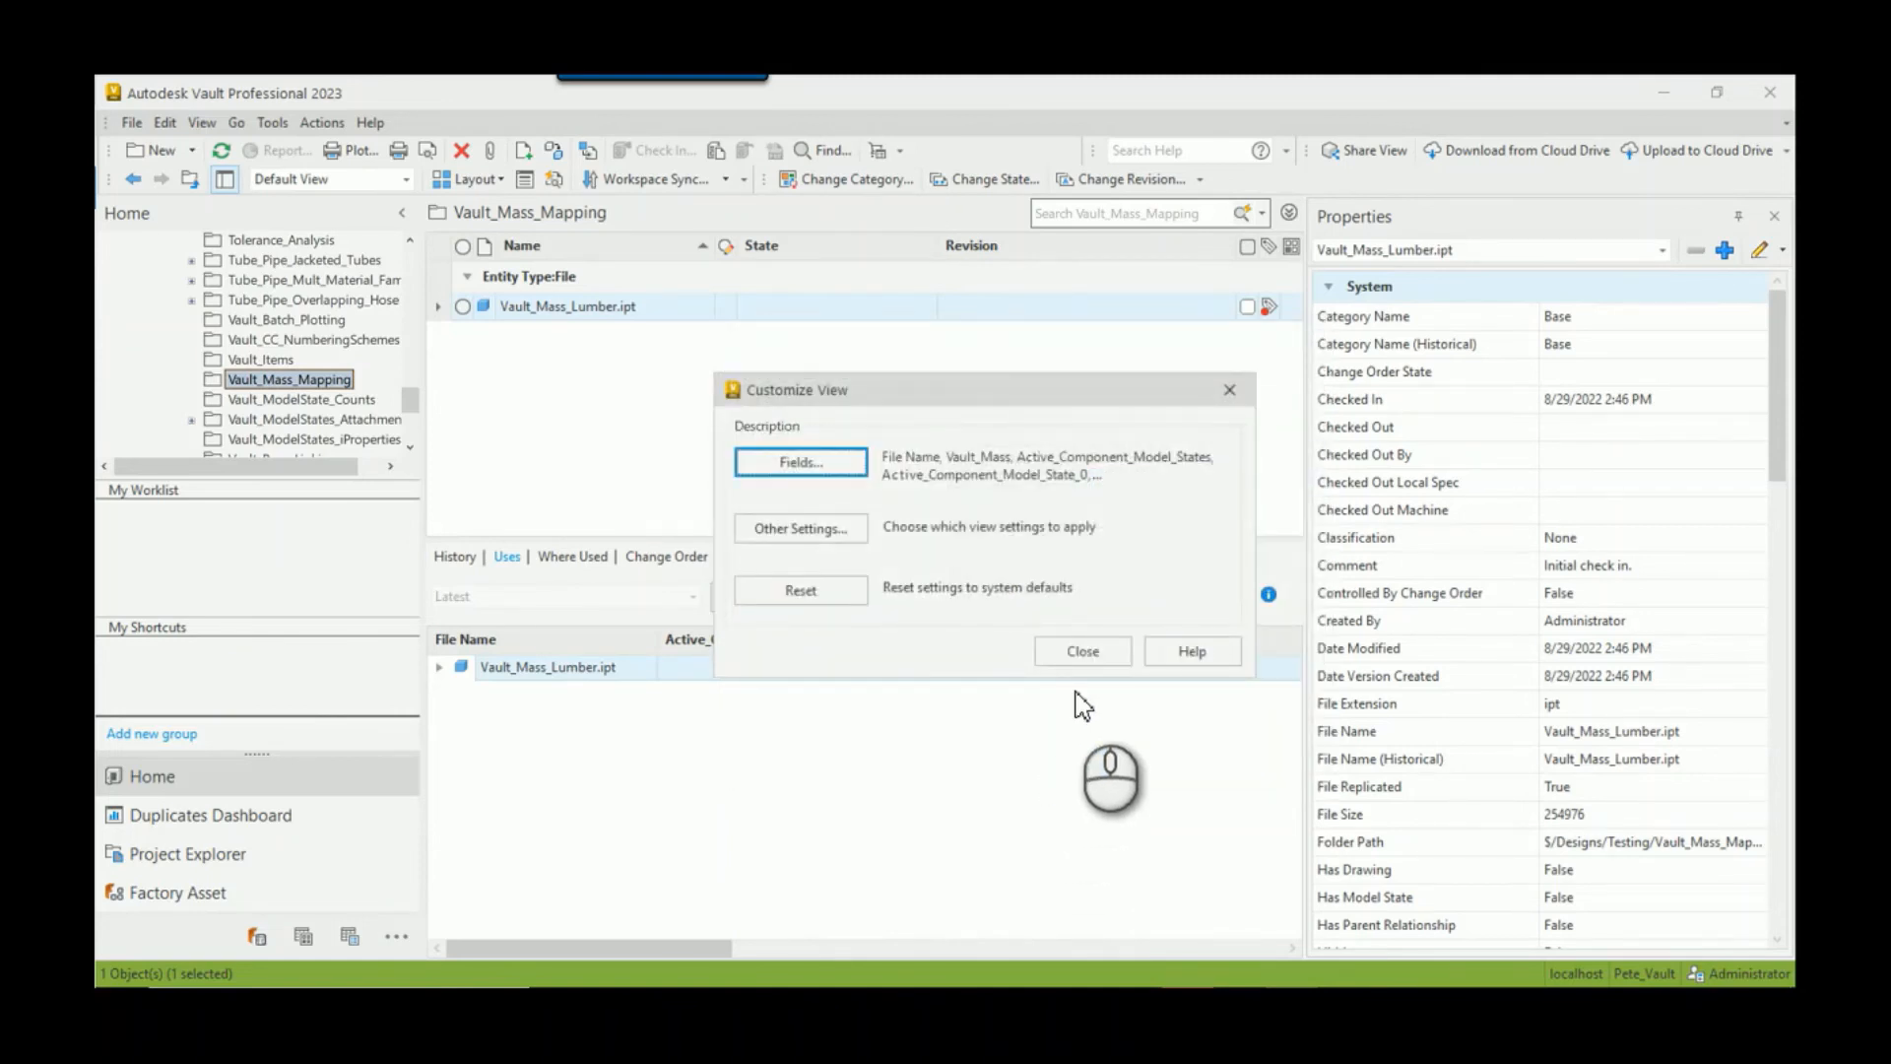
{"action": "left_click", "coordinate": [1080, 650]}
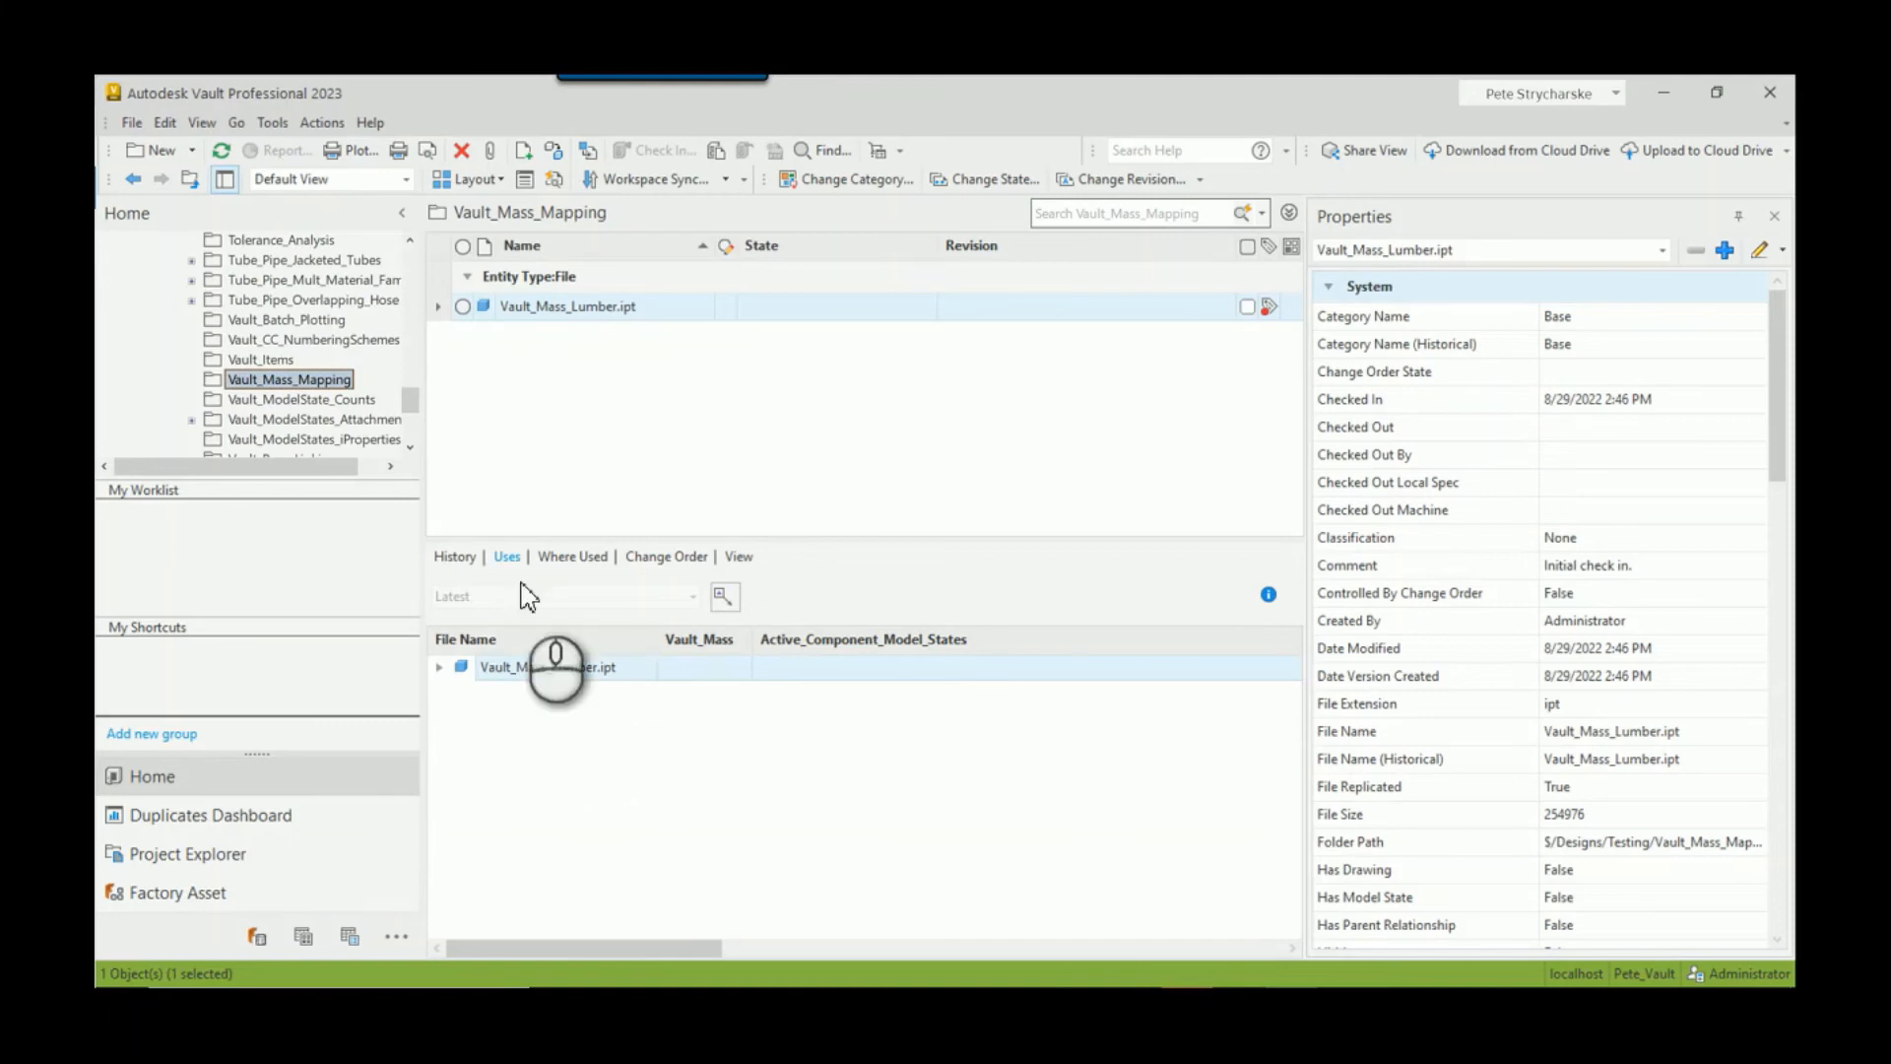
Step: Add the Vault_Mass property to Vault_Mass_Lumber.ipt by setting its action to Add
{"action": "left_click", "coordinate": [322, 122]}
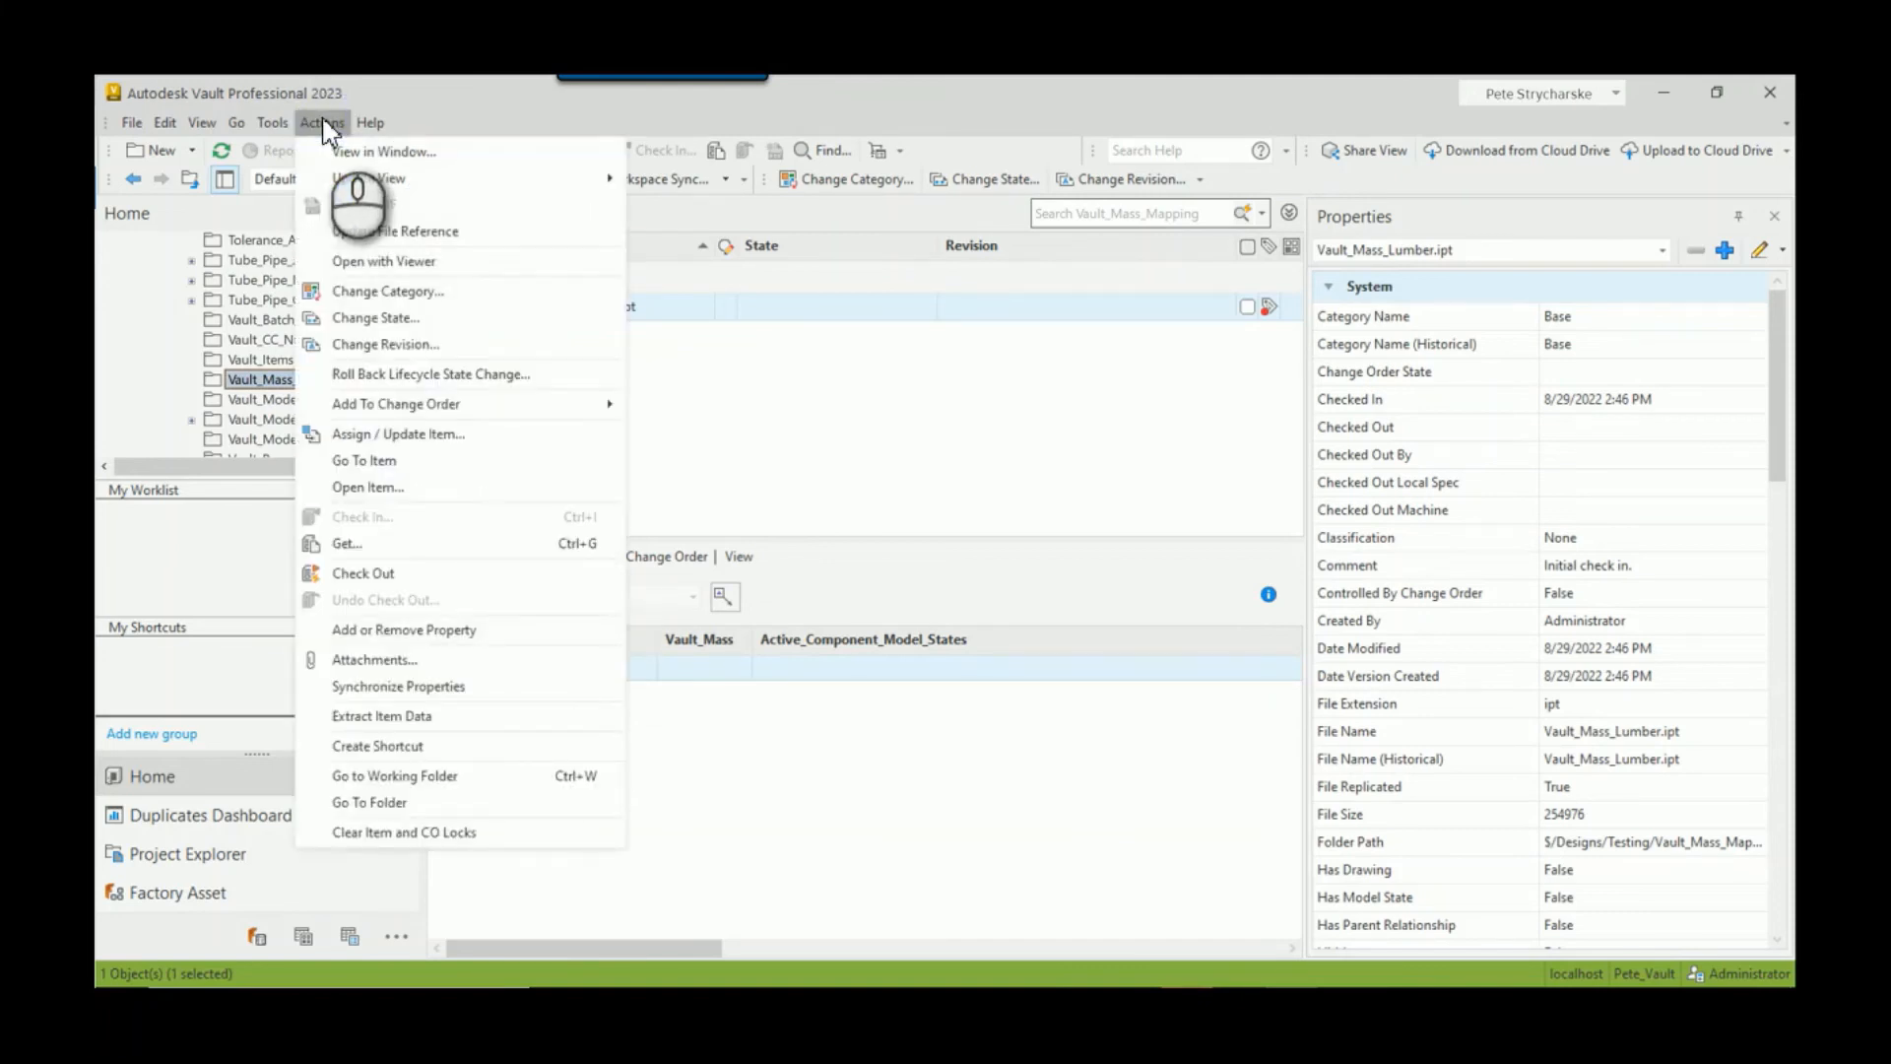
{"action": "left_click", "coordinate": [382, 630]}
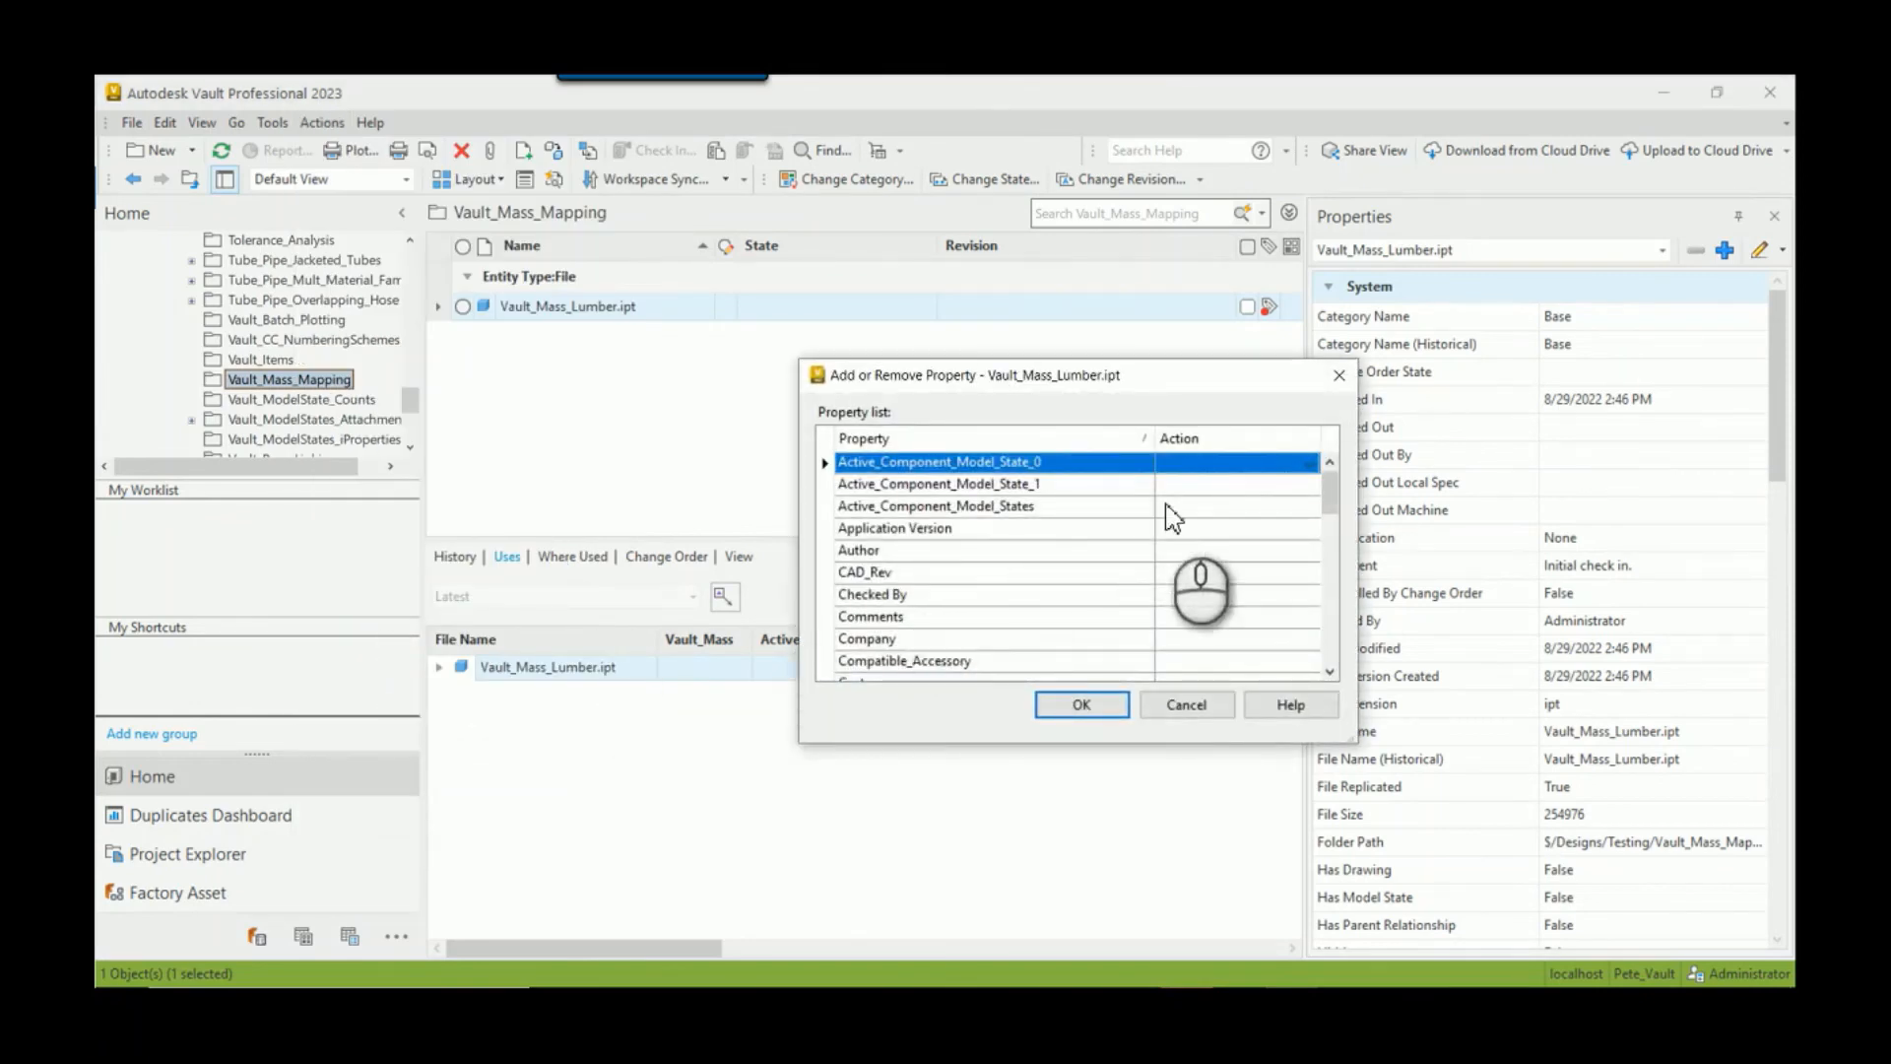
{"action": "left_click_drag", "start_coordinate": [1329, 489], "coordinate": [1330, 645]}
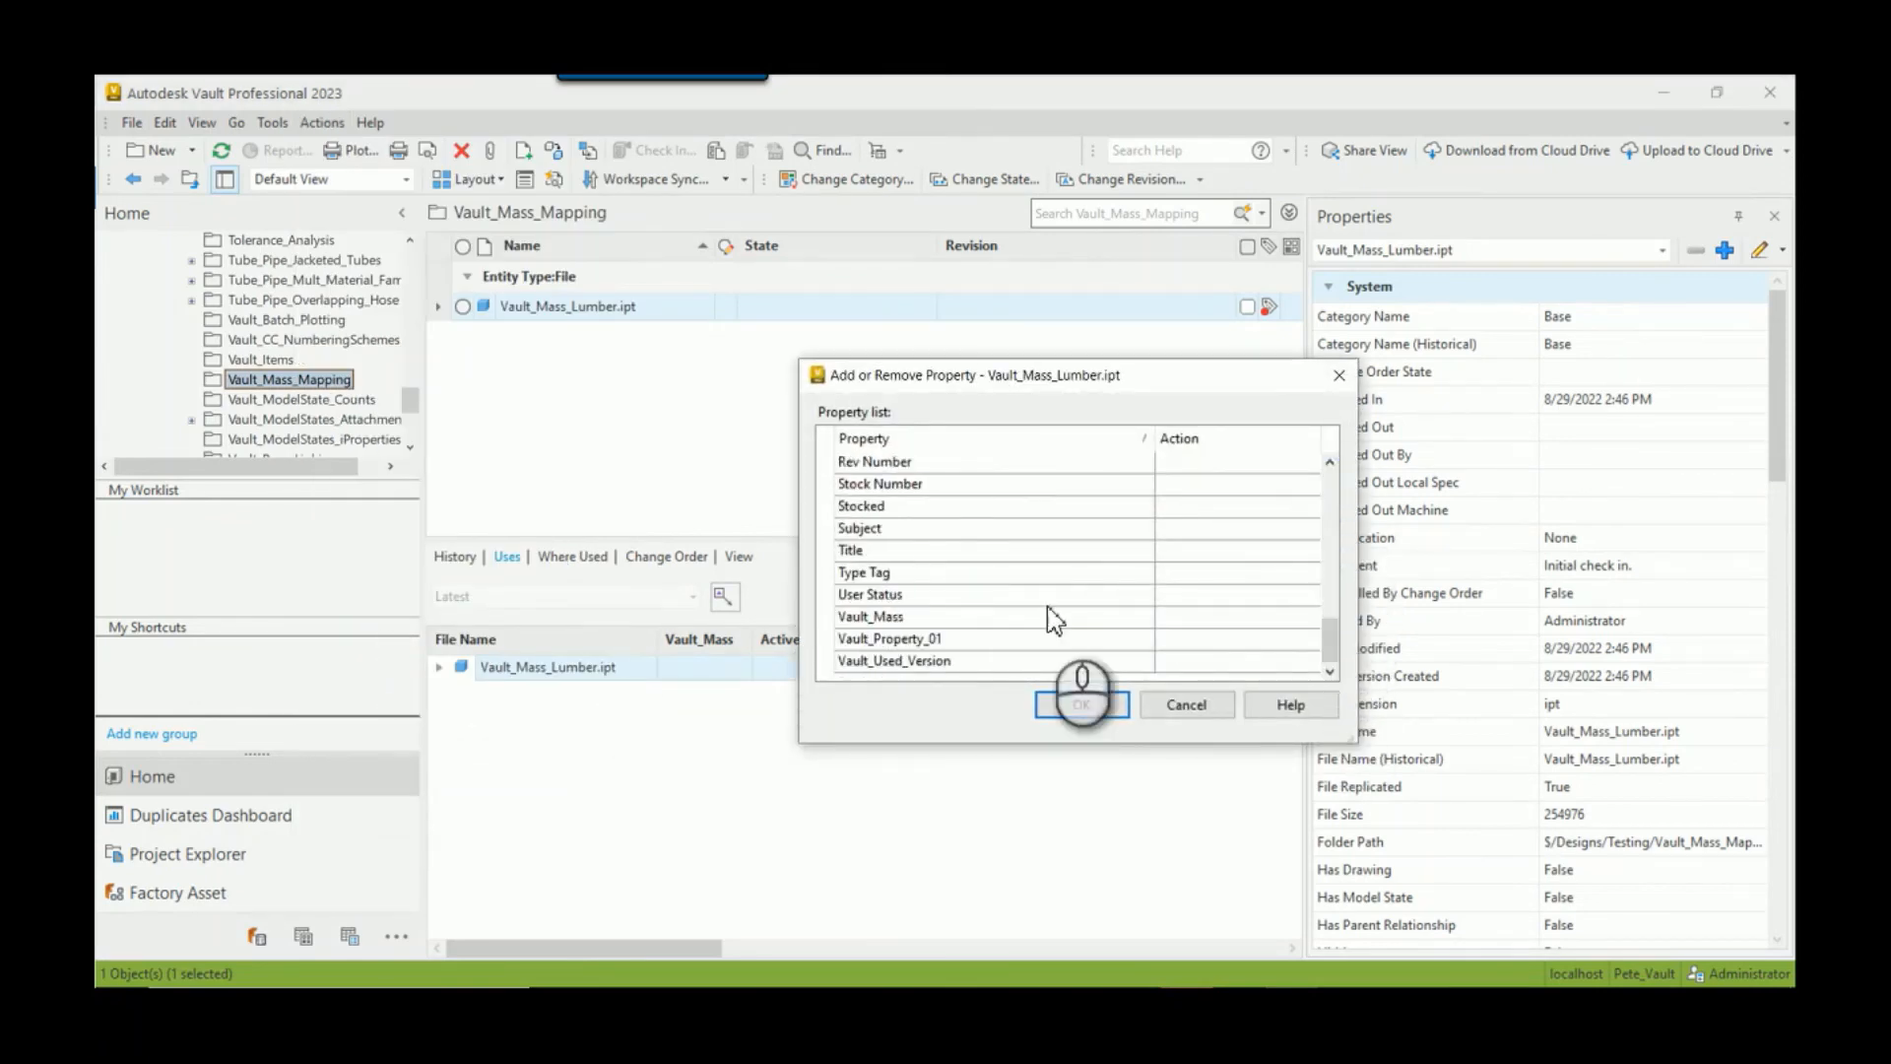
{"action": "left_click", "coordinate": [878, 617]}
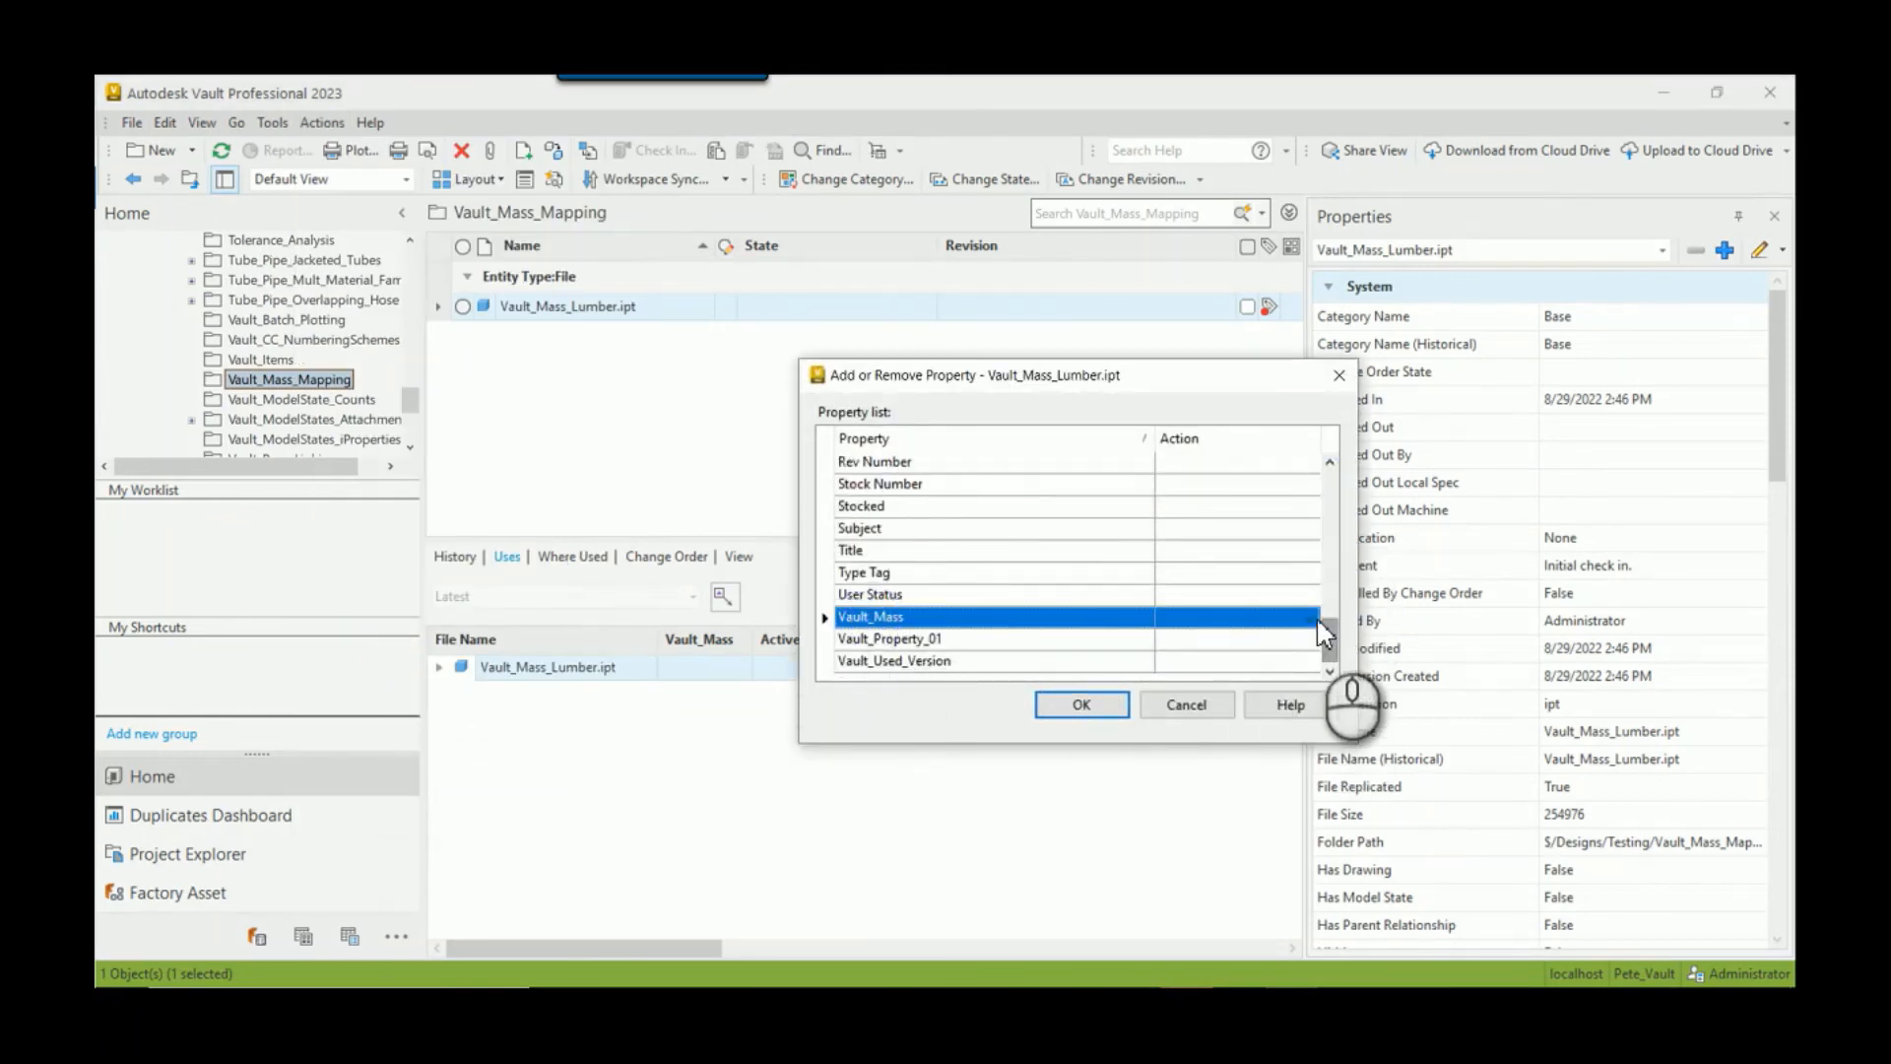
{"action": "left_click", "coordinate": [1316, 617]}
{"action": "left_click", "coordinate": [1218, 645]}
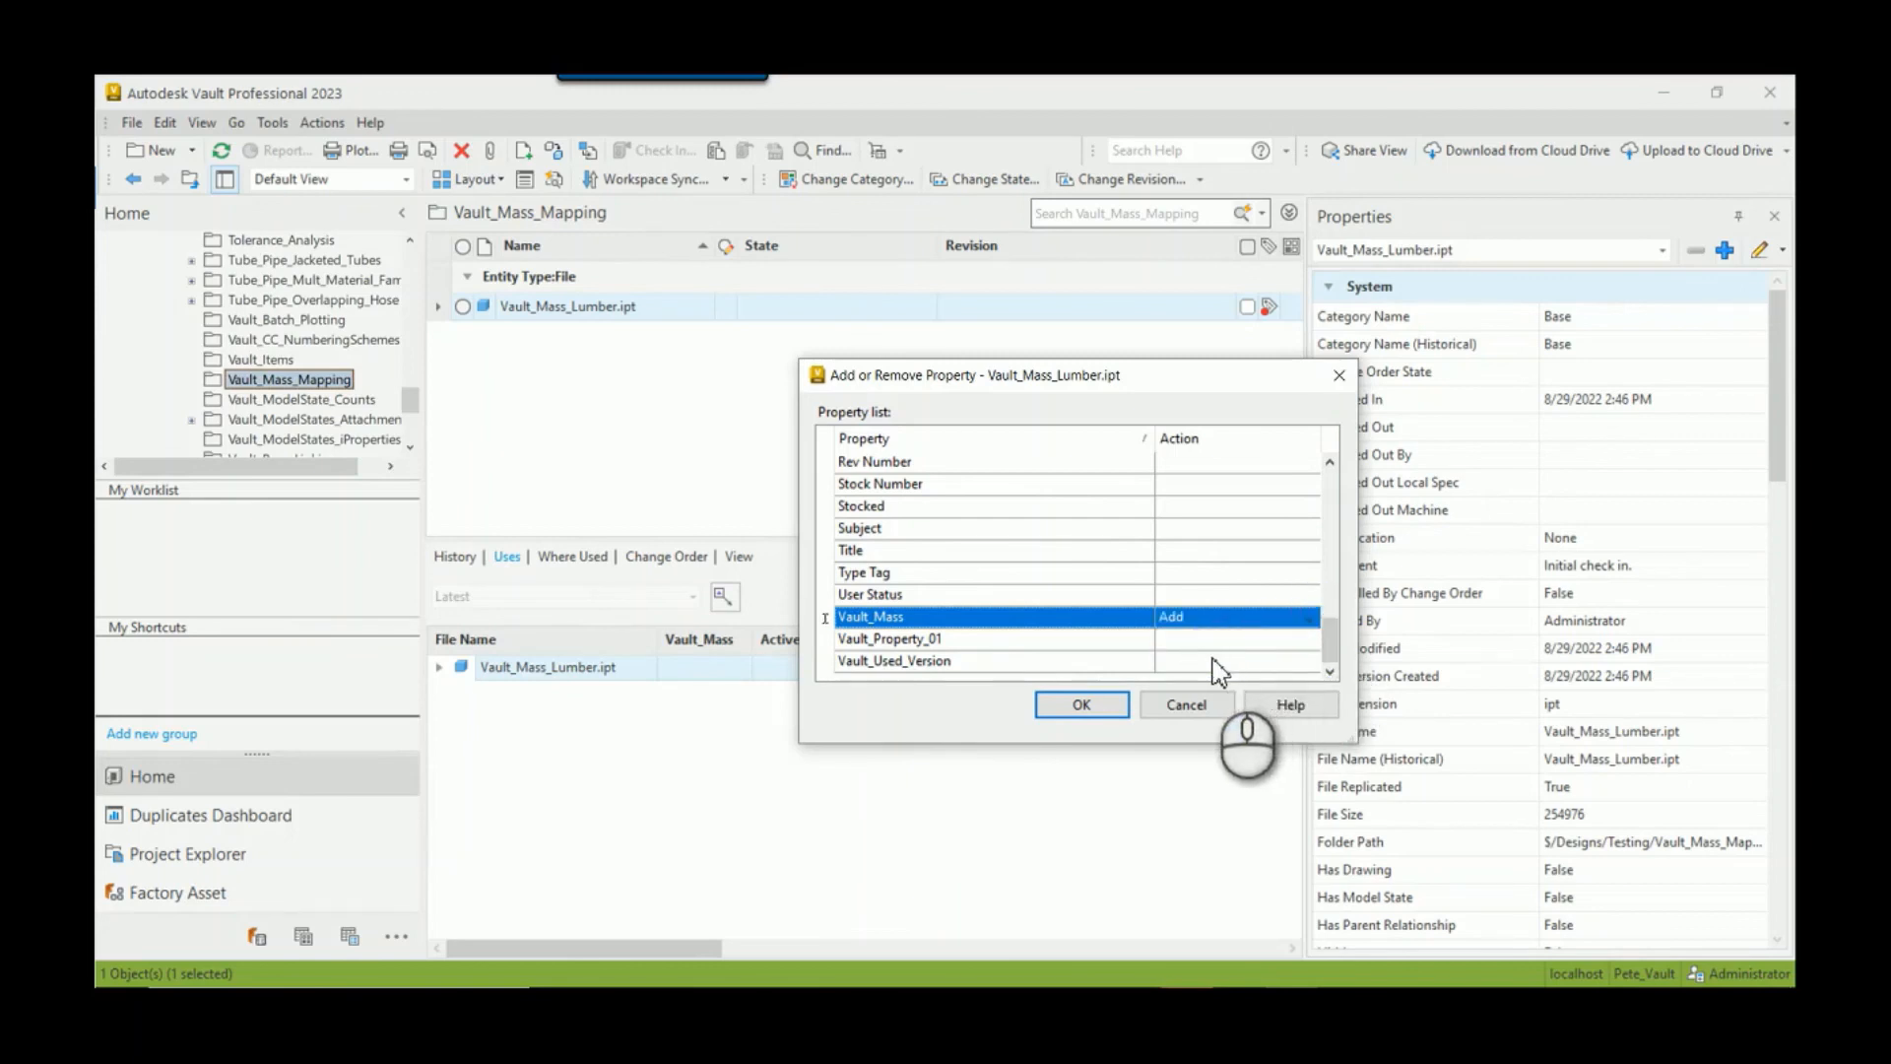
{"action": "left_click", "coordinate": [1091, 700]}
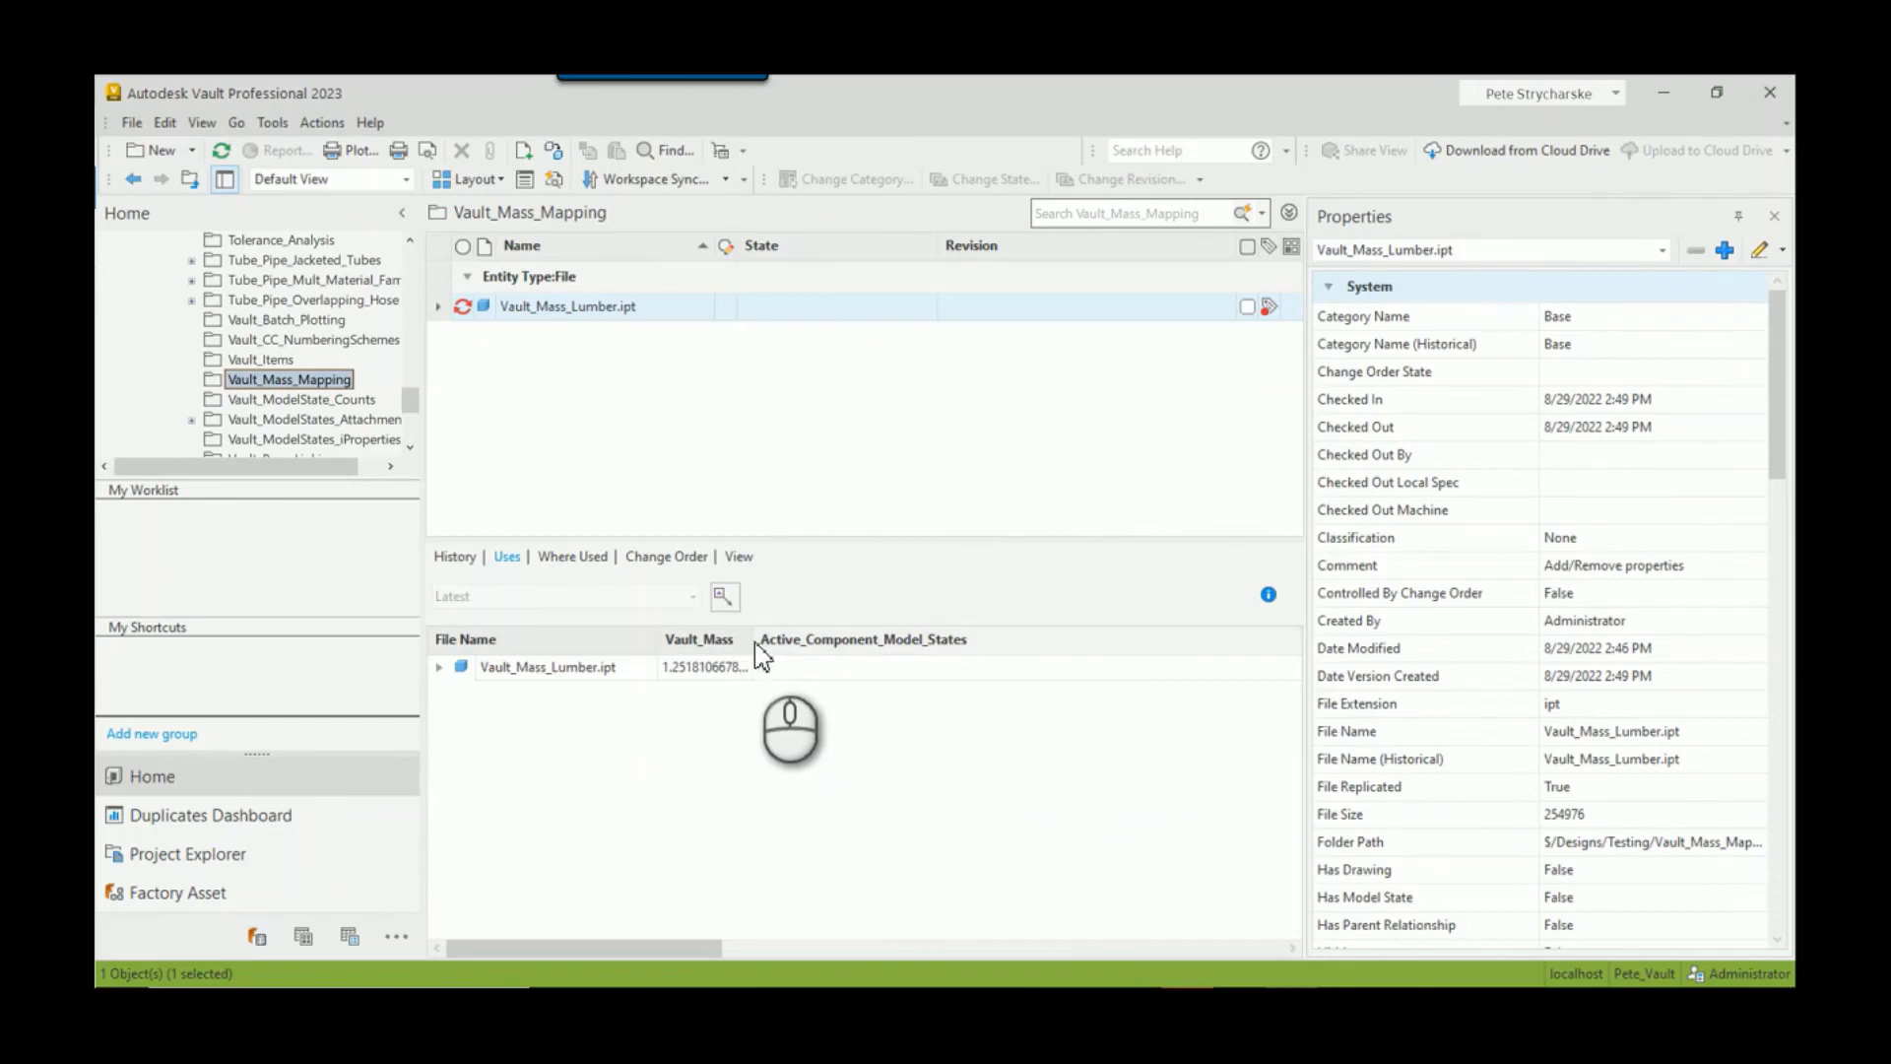
Step: Widen the Vault_Mass column in the Uses view to fit the full mass value and select the file's row
{"action": "left_click_drag", "start_coordinate": [755, 640], "coordinate": [813, 640]}
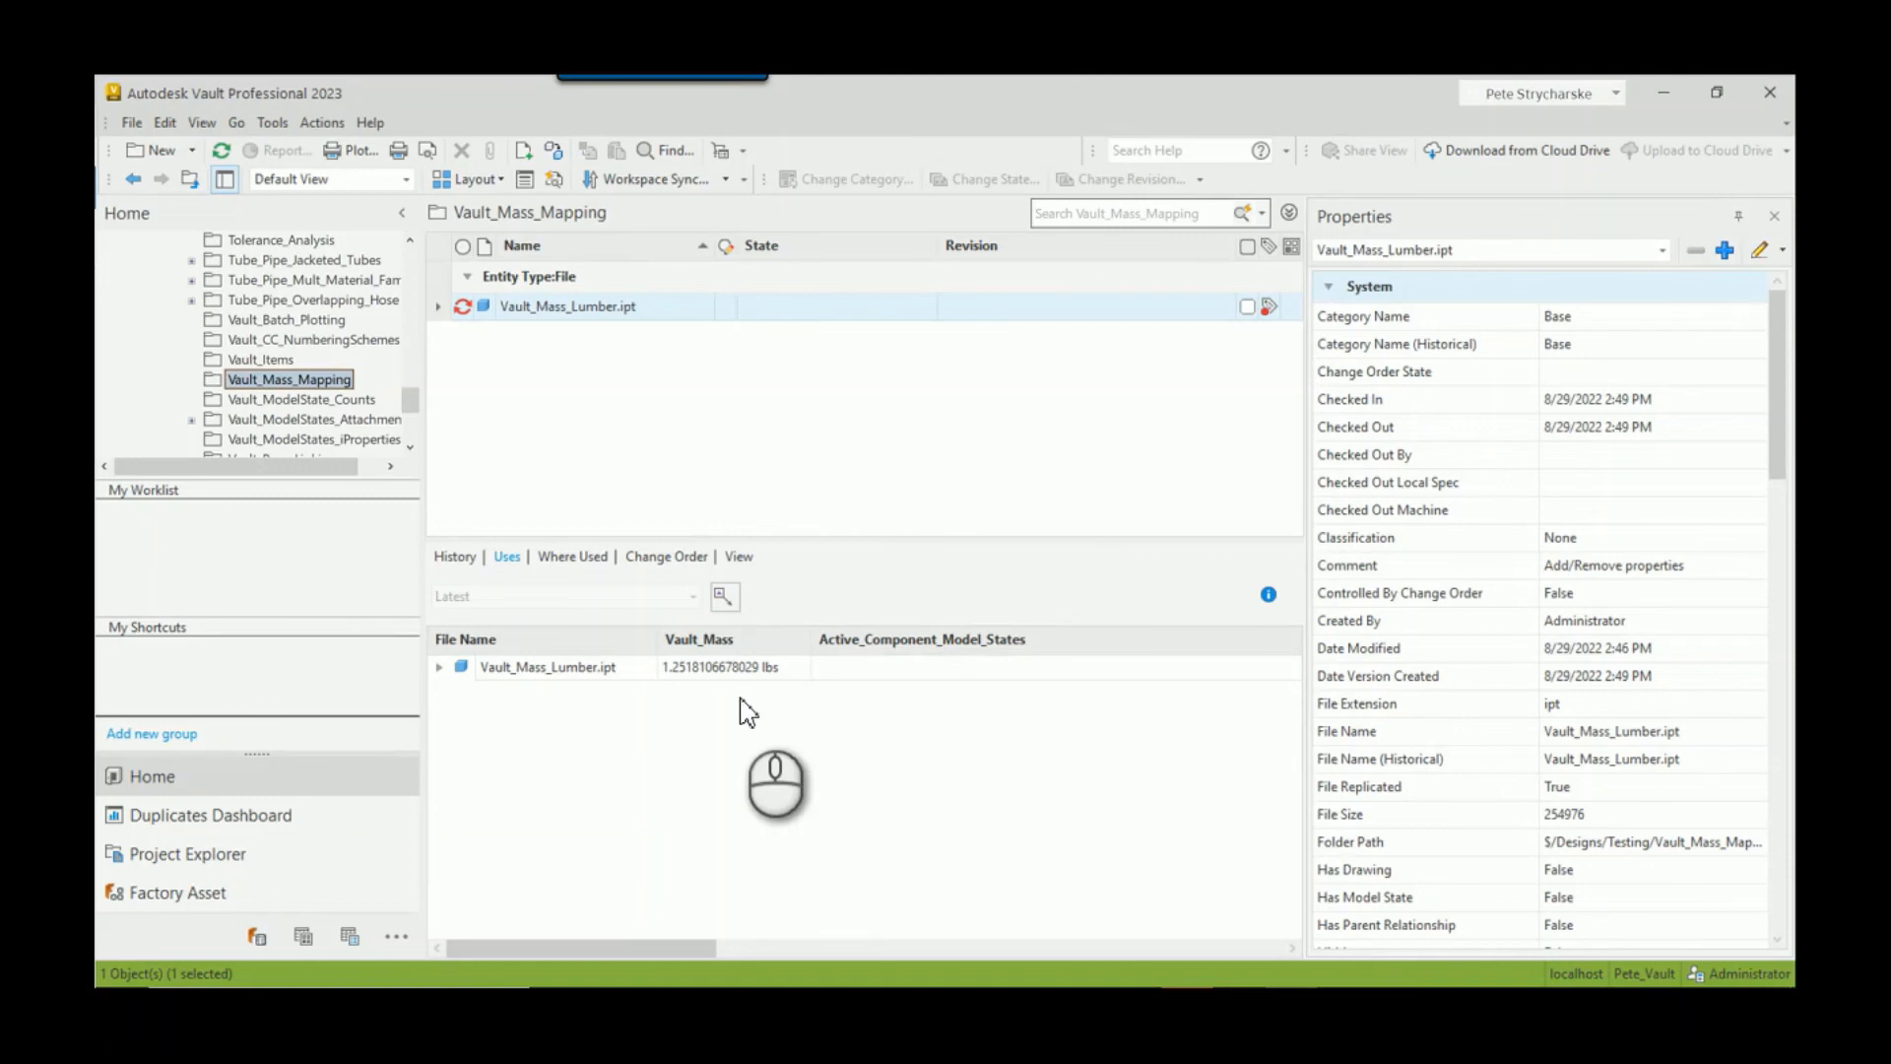
{"action": "left_click", "coordinate": [790, 673]}
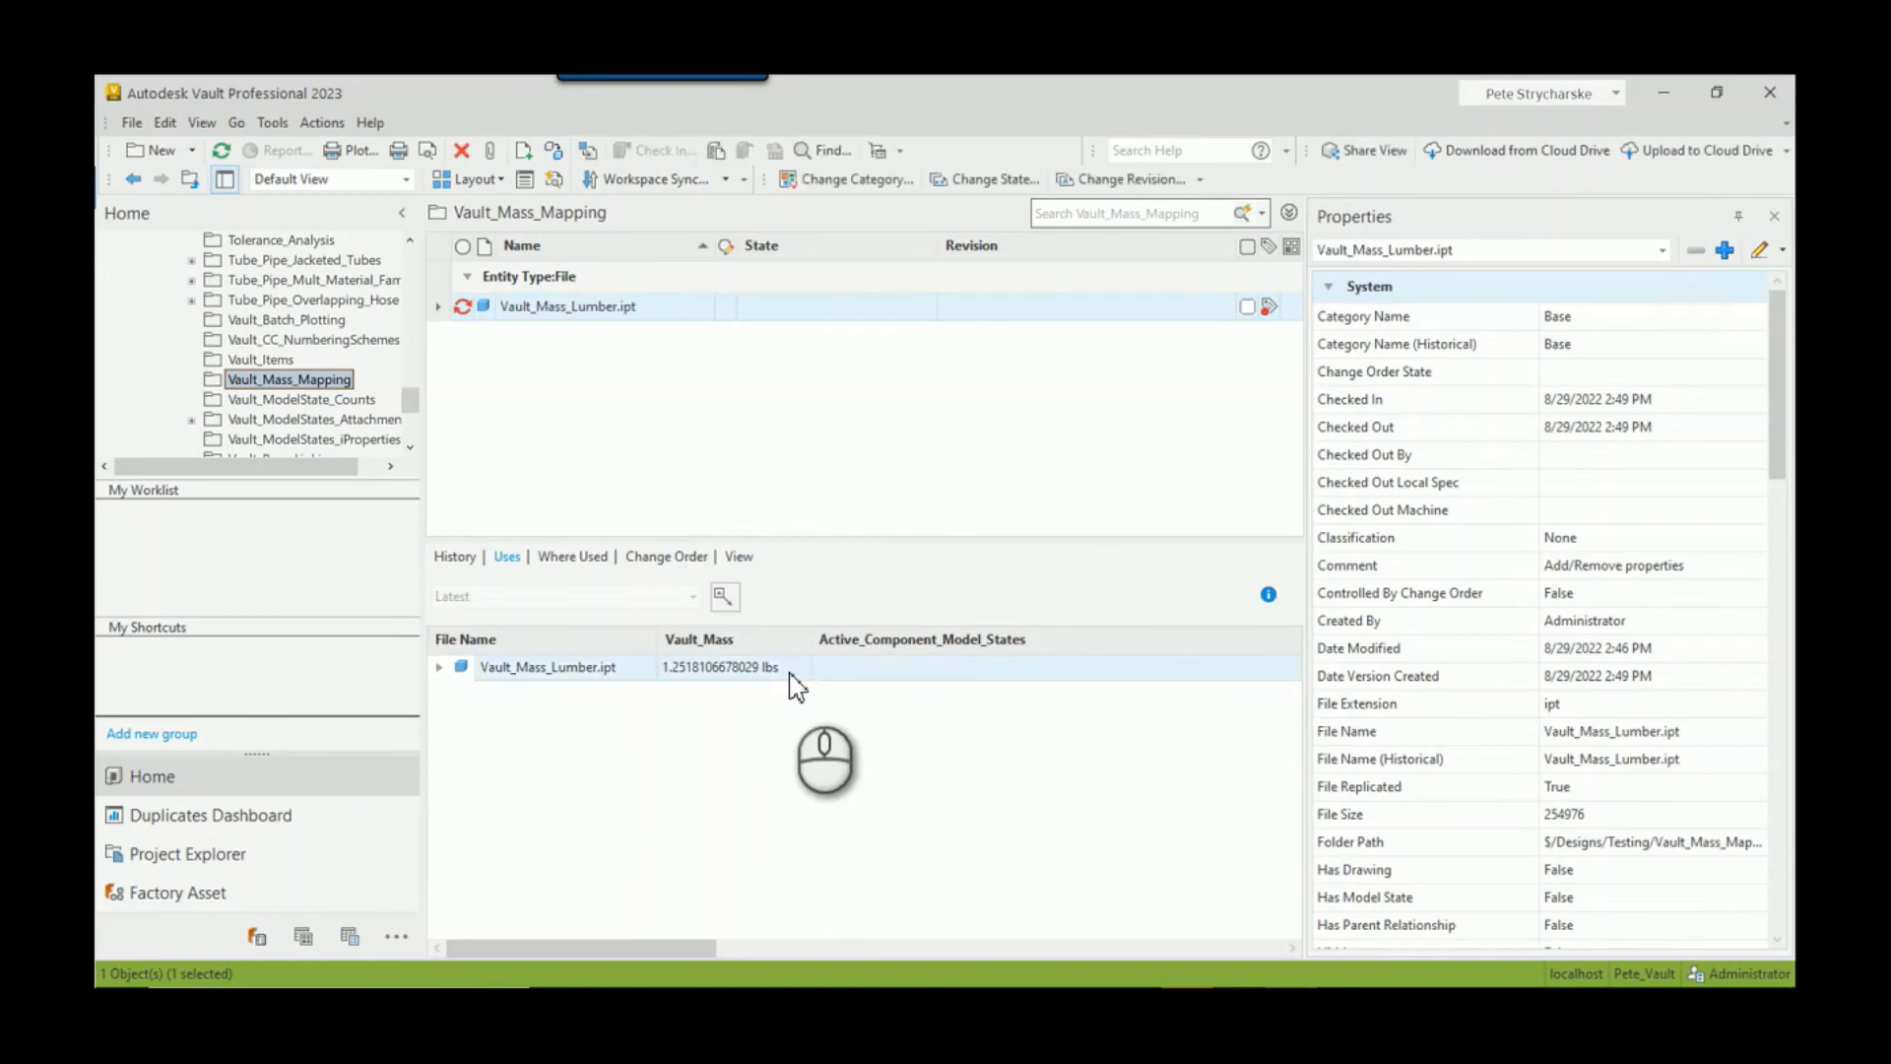